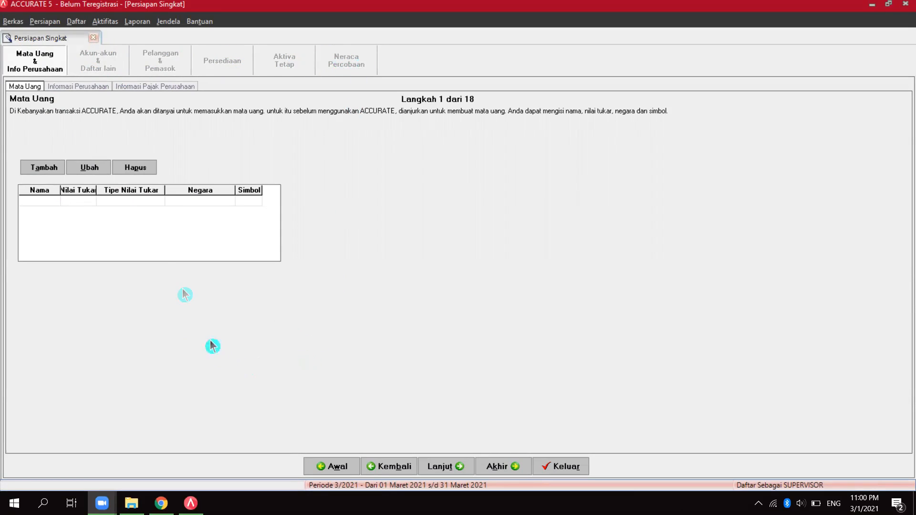
Switch to Chrome and check the Mata Uang row of the Informasi Perusahaan table in Materi 1.pdf
left_click(161, 503)
scroll(474, 327, "down", 1)
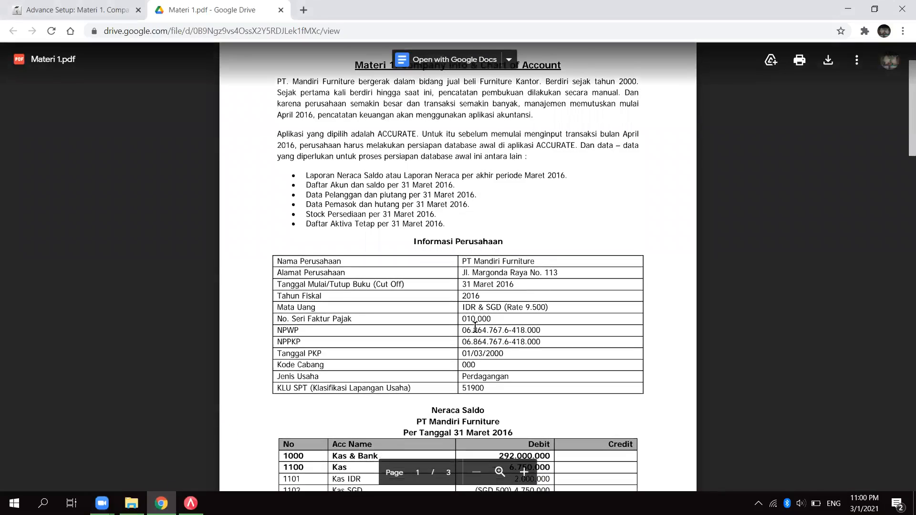
left_click_drag(279, 274, 349, 277)
left_click_drag(488, 278, 556, 278)
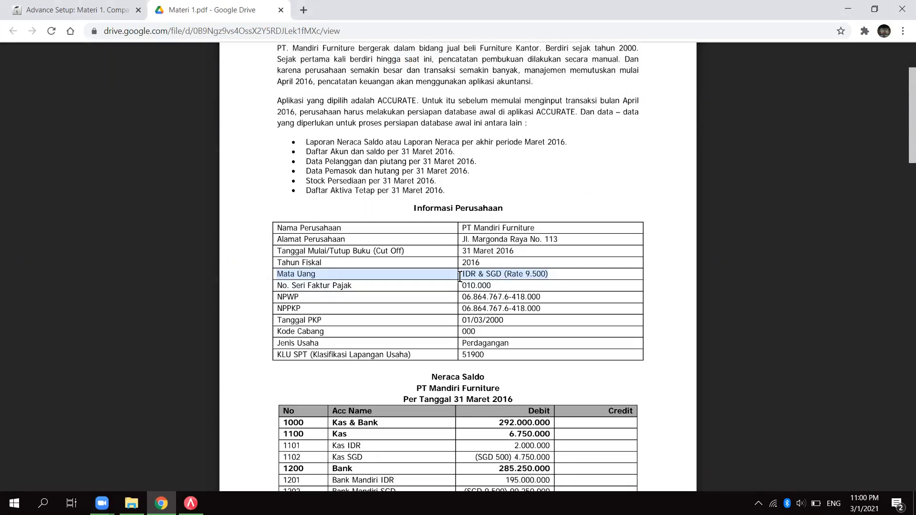
left_click(460, 276)
left_click_drag(462, 273, 546, 275)
left_click(546, 274)
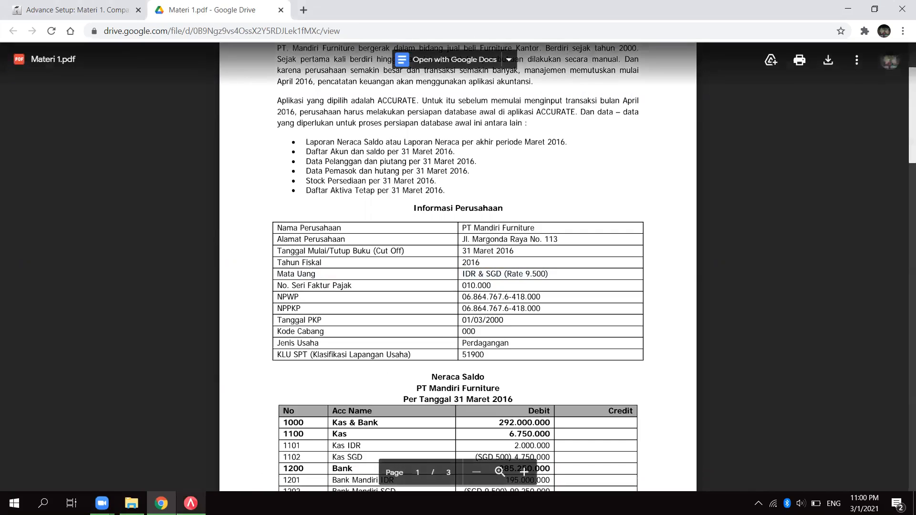
Switch to ACCURATE and add the currency IDR with exchange rate 1, country Indonesia and symbol IDR, making it the company's default currency
left_click(191, 503)
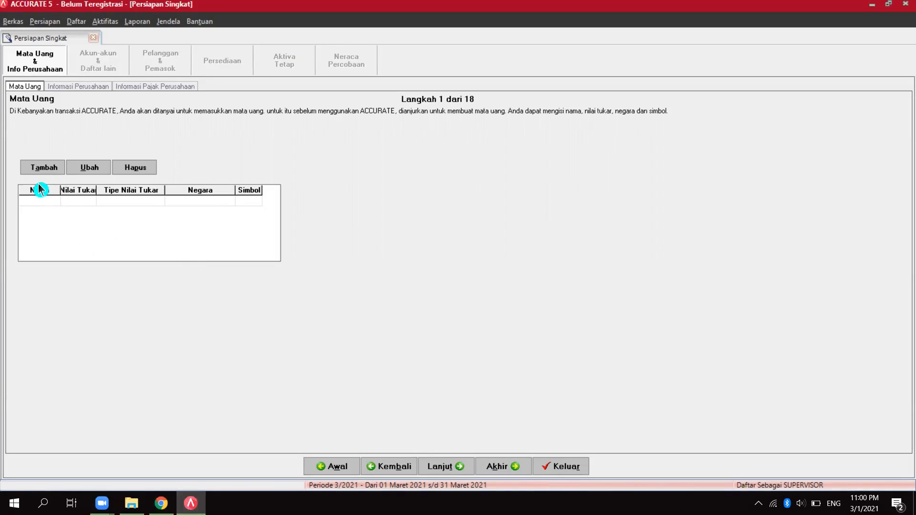
left_click(50, 169)
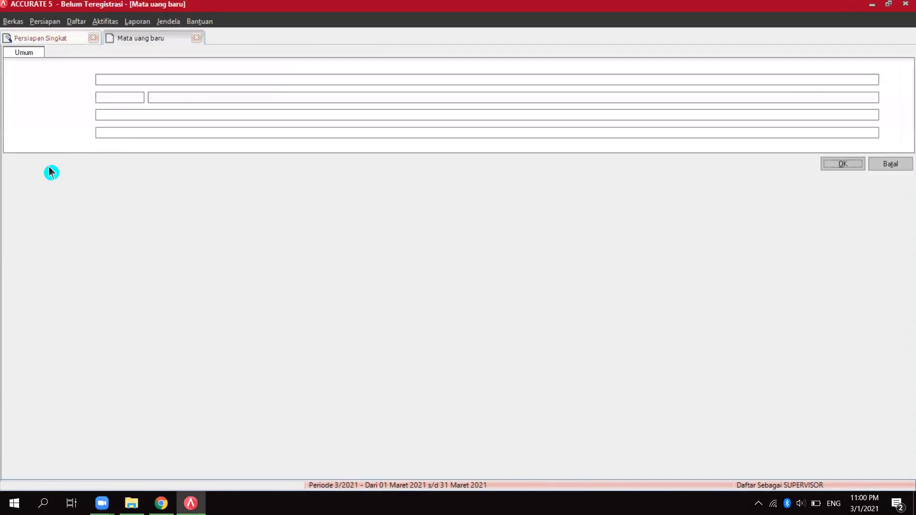
left_click(174, 79)
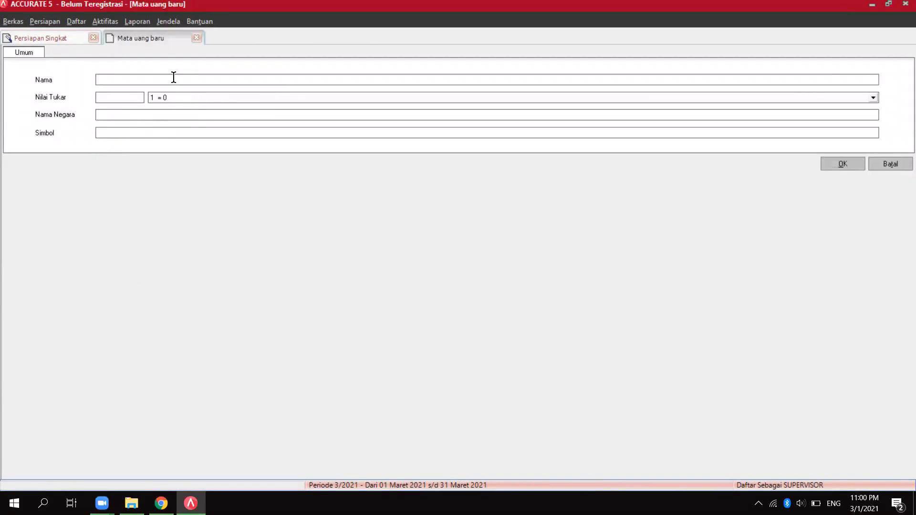
type("IDR")
left_click(107, 98)
type("1")
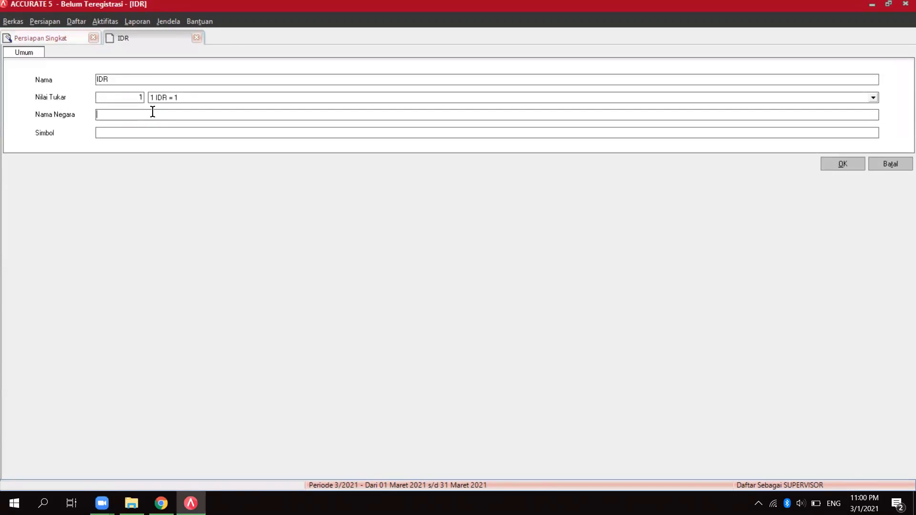
type("Indonesia")
key("Tab")
type("ID")
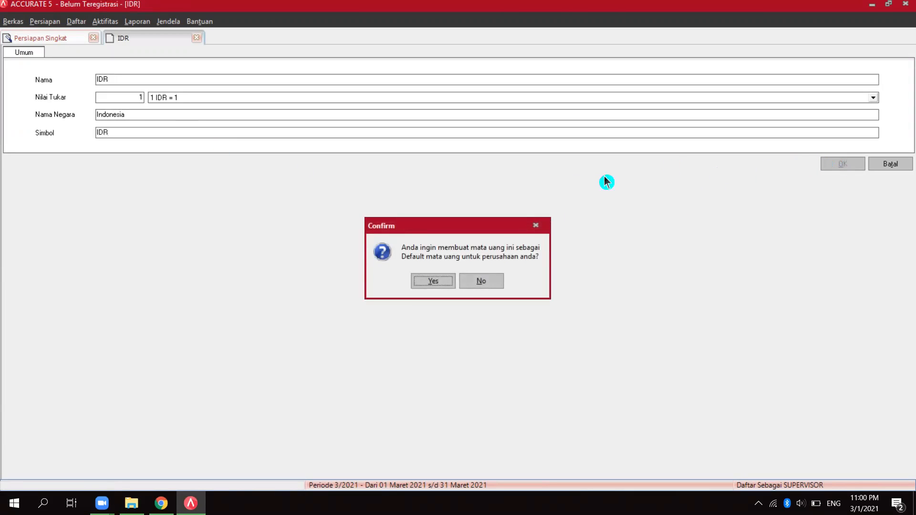
left_click_drag(435, 219, 416, 198)
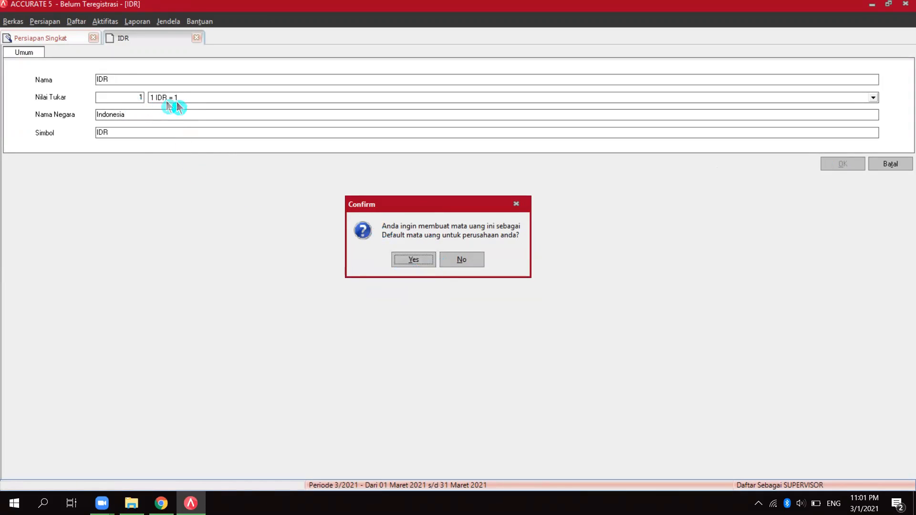
left_click(412, 260)
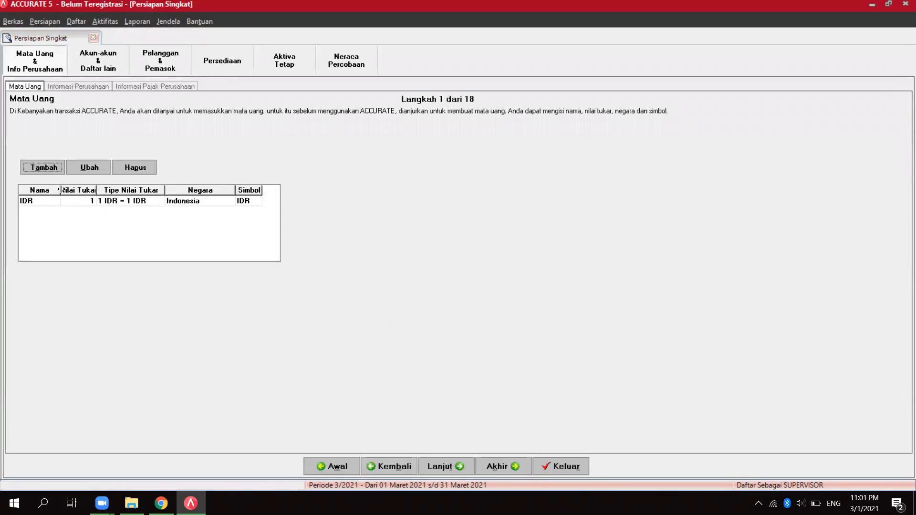
Add the currency SGD to the currency table with exchange rate 9,500, country Singapura and symbol SGD
left_click(245, 201)
key("Tab")
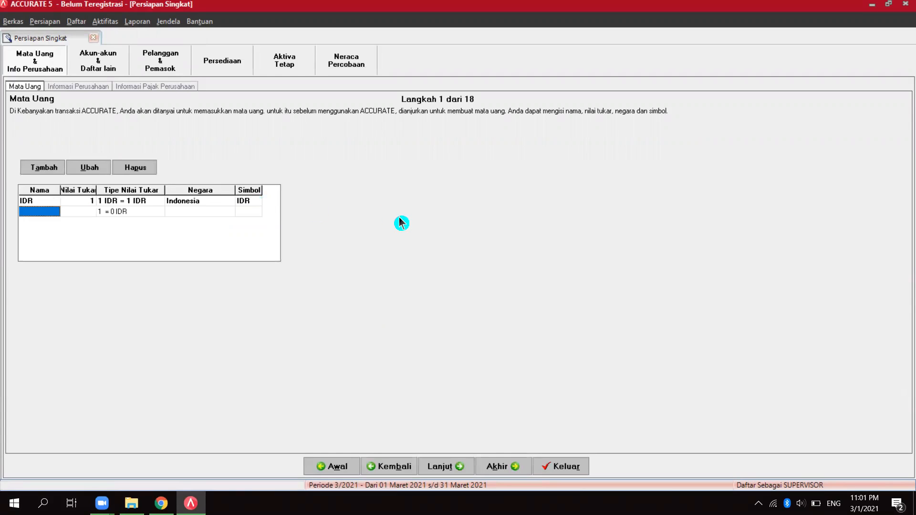
type("SGD")
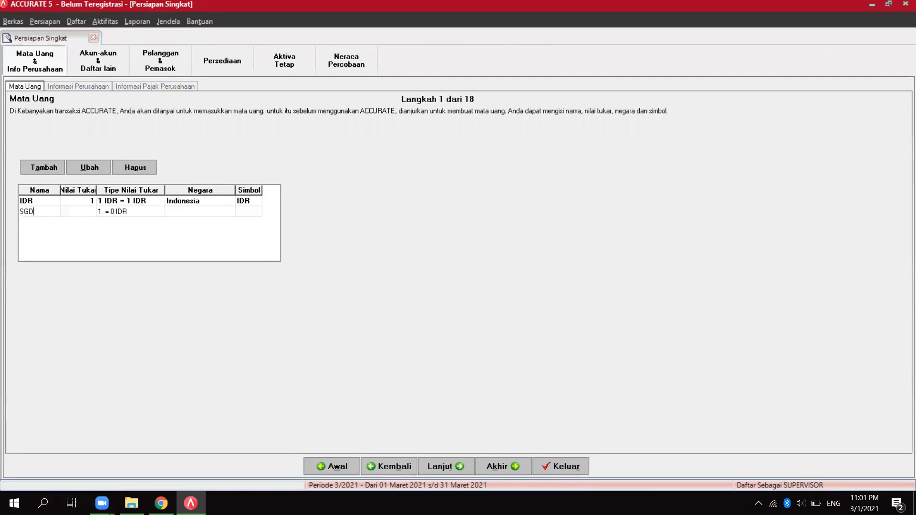
key("Tab")
type("9,500")
key("Tab")
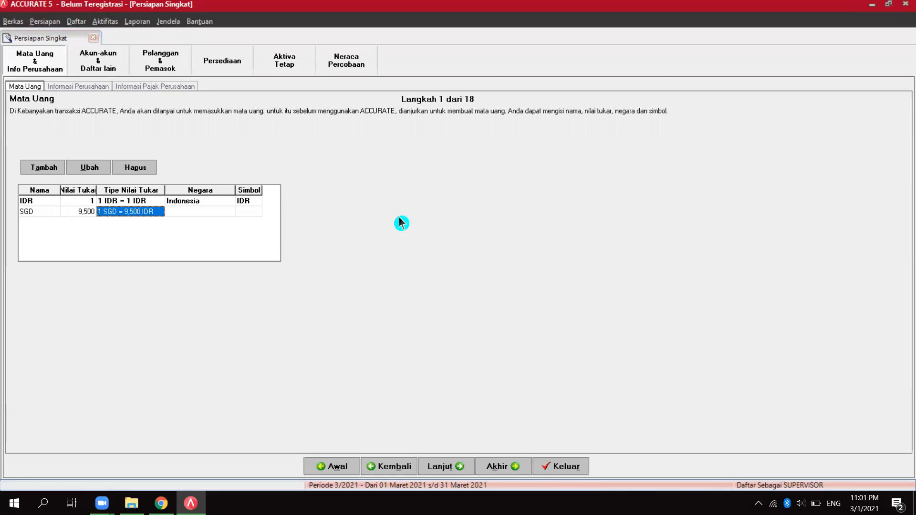
key("Tab")
type("Sing")
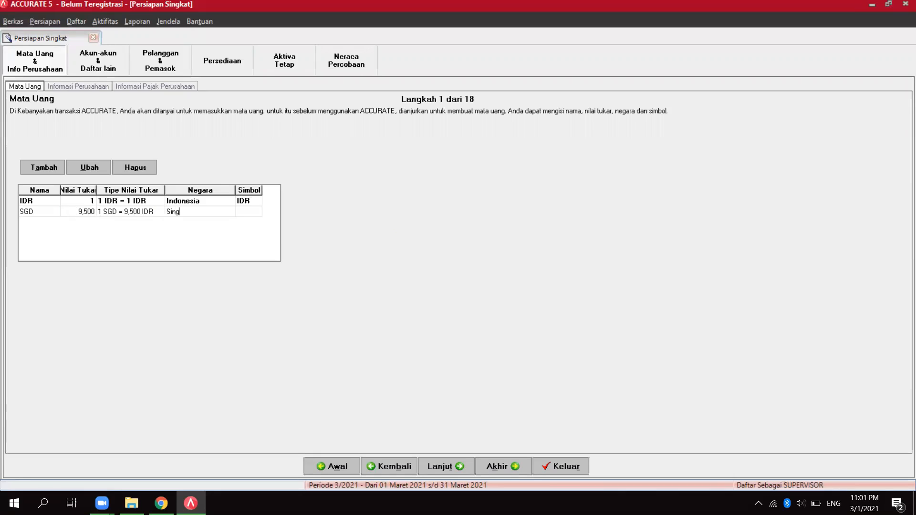
type("apura")
key("Tab")
type("SGD")
Continue to the company information form and resize the ACCURATE window so the PDF's company data remains readable beside it
left_click(458, 470)
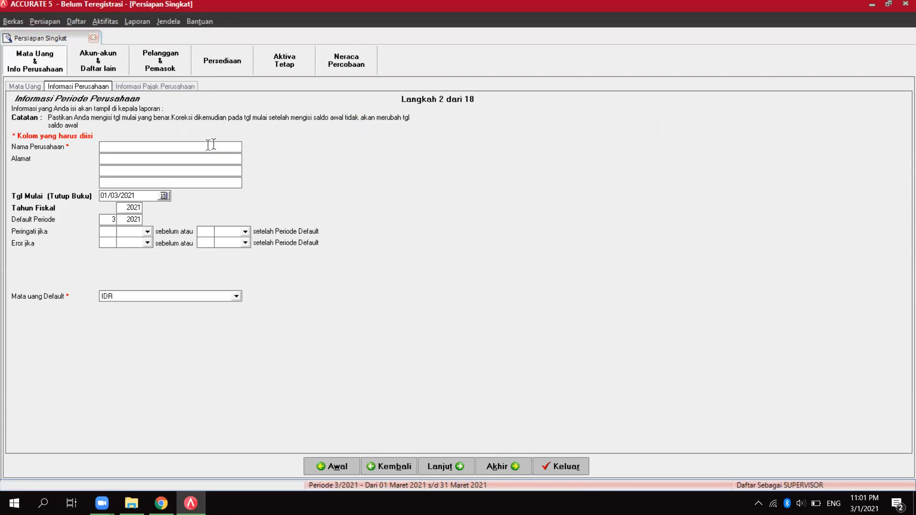
left_click(893, 6)
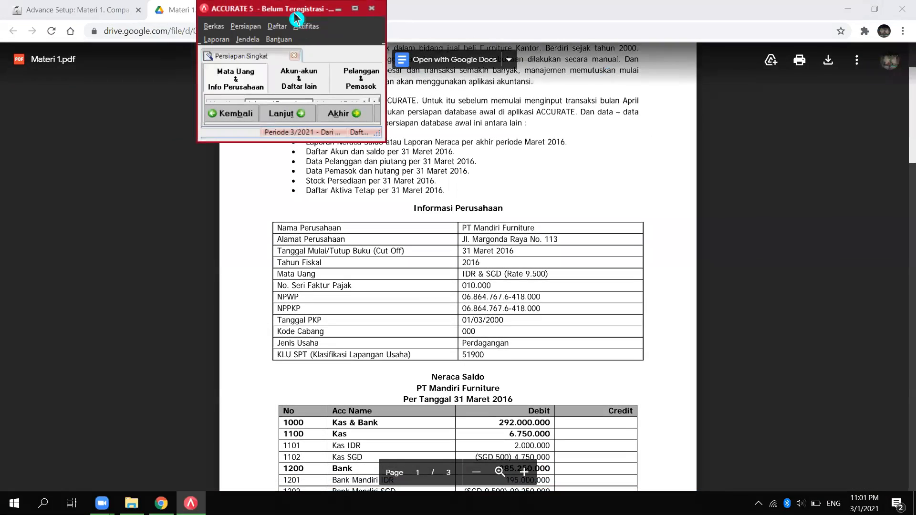
left_click_drag(270, 9, 84, 16)
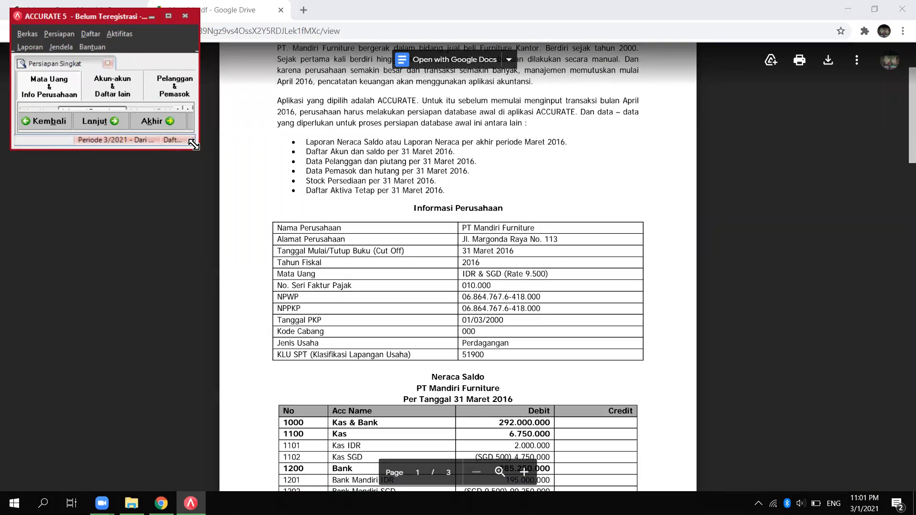
left_click_drag(194, 144, 443, 477)
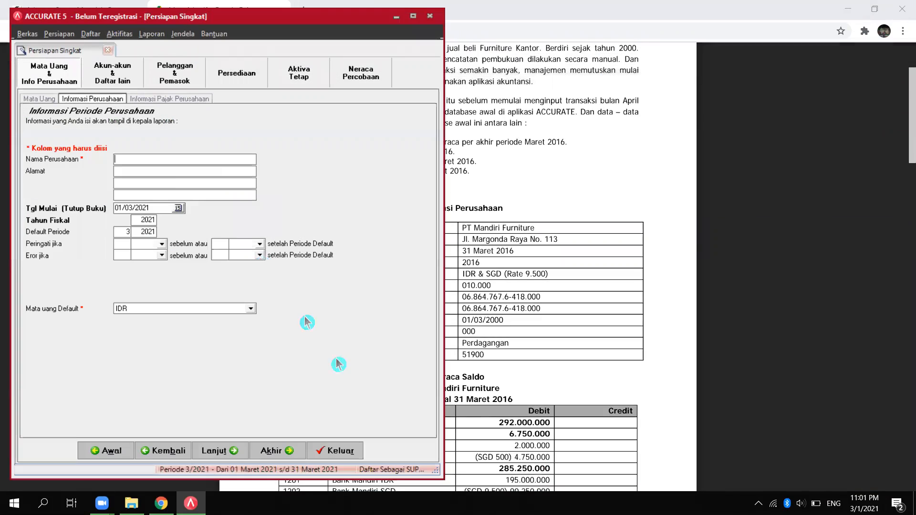
Enter PT Mandiri Furniture as the company name and fill in the company's address from the PDF
left_click(178, 163)
type("PT Mandiri Furnitue")
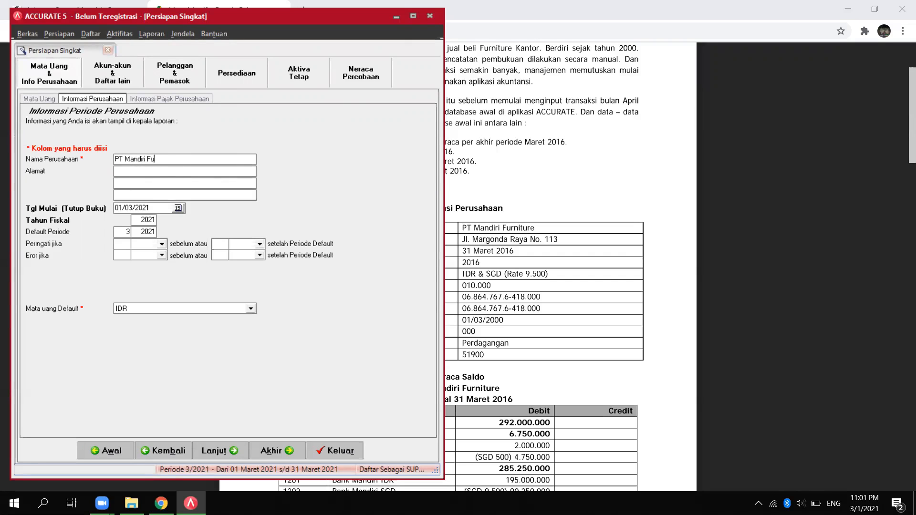
key("BackSpace")
type("re")
type("Jl. Margonda Ray")
type("a No ")
type("113")
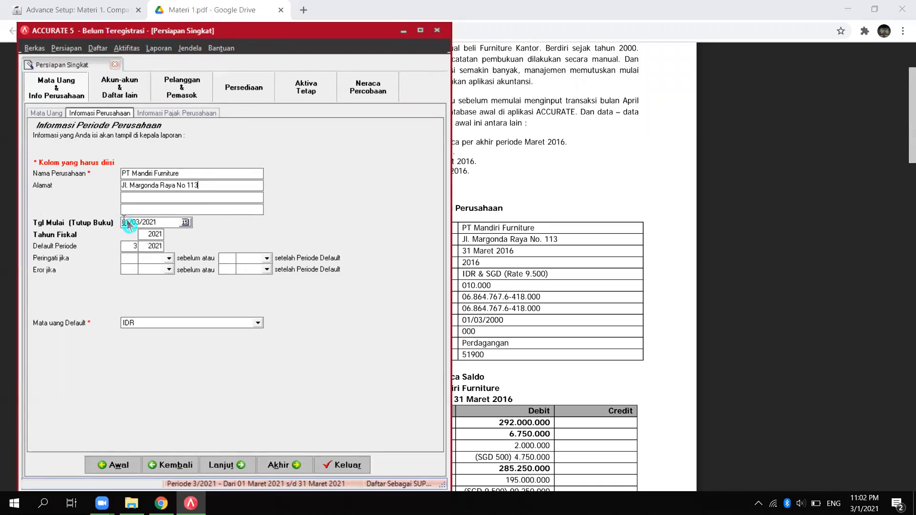
Set the start (book closing) date to 31/03/2016 and the fiscal year to 2016
left_click(124, 222)
type("31/")
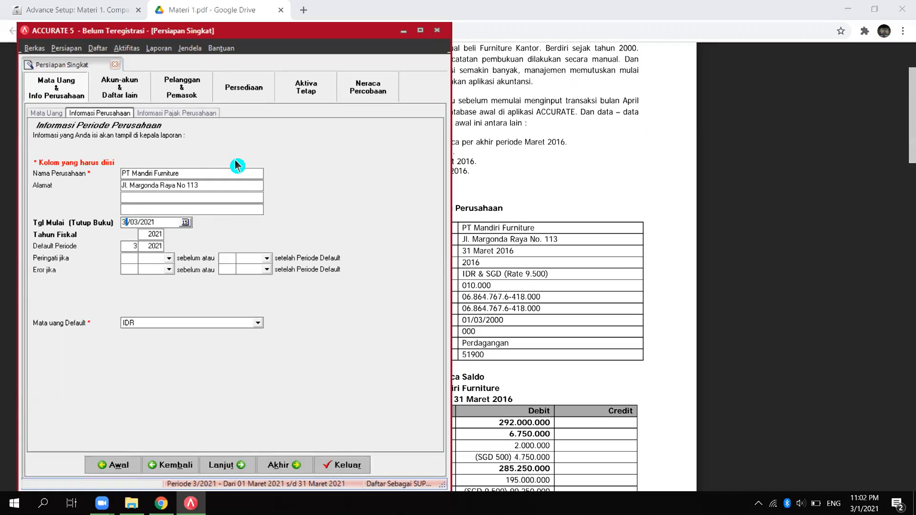
type("03/2016")
left_click(146, 235)
key("BackSpace")
key("BackSpace")
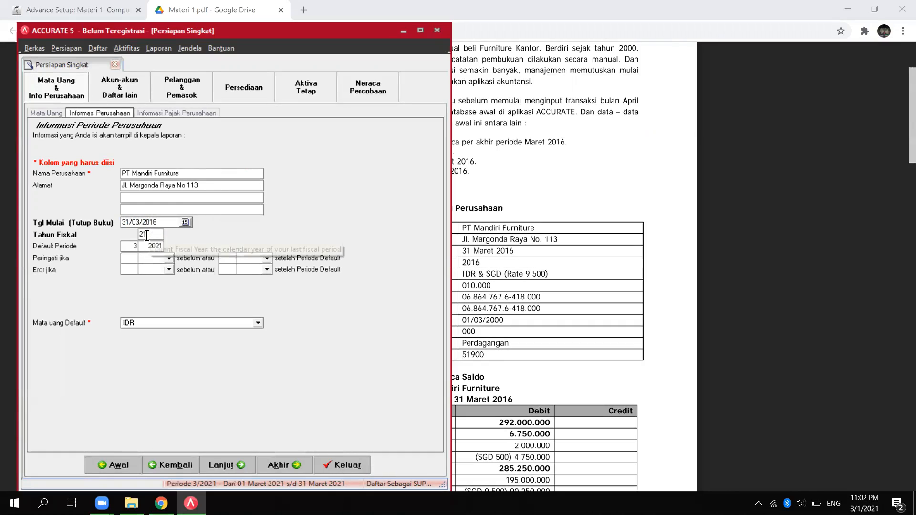
left_click_drag(146, 236, 93, 217)
type("16")
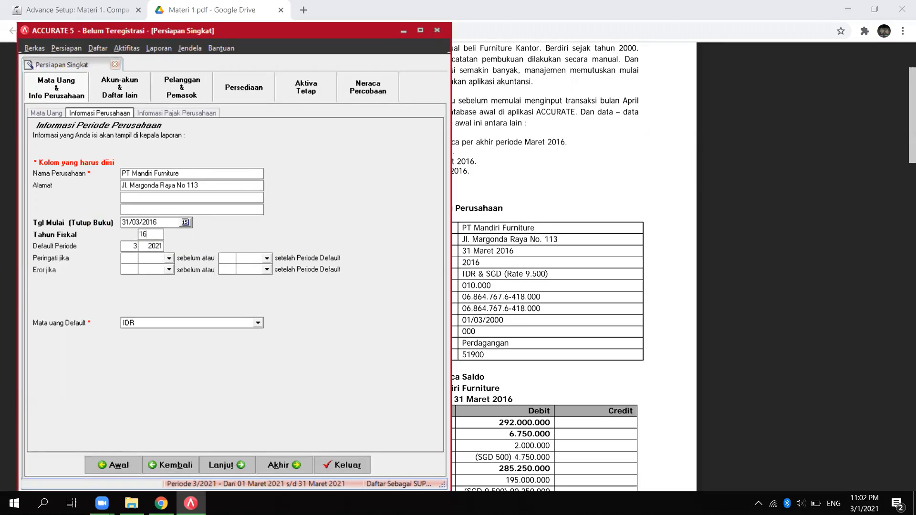
Keep IDR as the company's default currency and continue to the company tax information
left_click(152, 246)
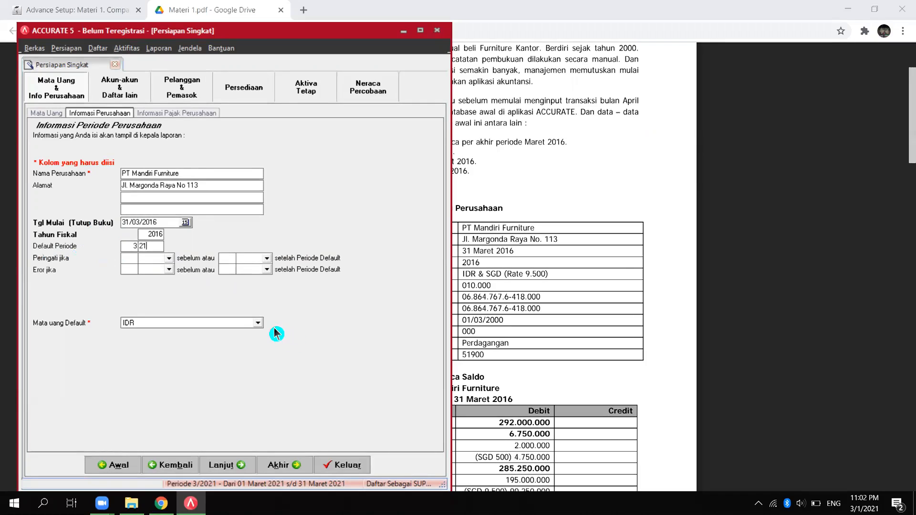
left_click(257, 324)
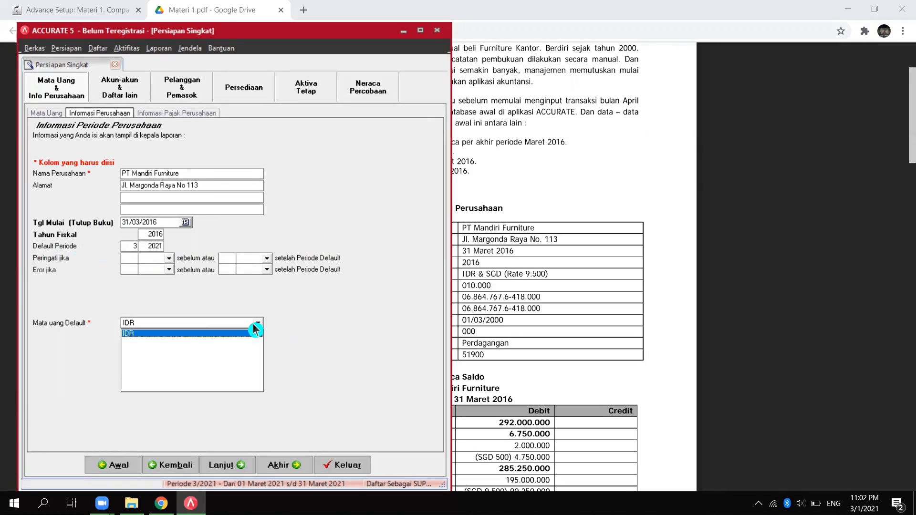
left_click(252, 325)
left_click(235, 470)
Enter the tax invoice serial 010.000 and fill in the company's NPWP and PKP confirmation numbers from the PDF
left_click(181, 202)
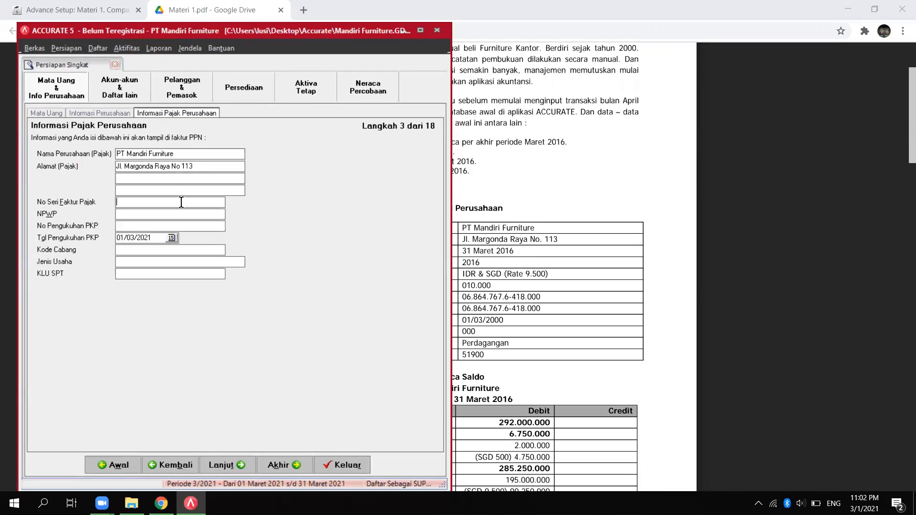
type("010.000")
key("Tab")
type("06.864.767.6-418.000")
key("Tab")
type("06.864.767.")
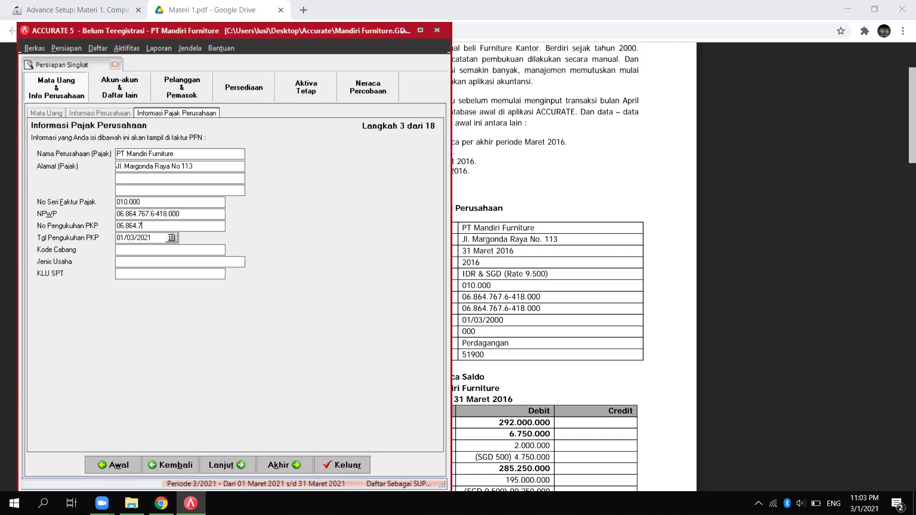
type("6-418.000")
Set the PKP date to 01/03/2000, branch code to 000, business type to Perdagangan and KLU SPT to 51900, and continue to the account list
type("/03/20")
type("00")
type("000")
left_click(163, 263)
type("Perdagangan")
left_click(160, 271)
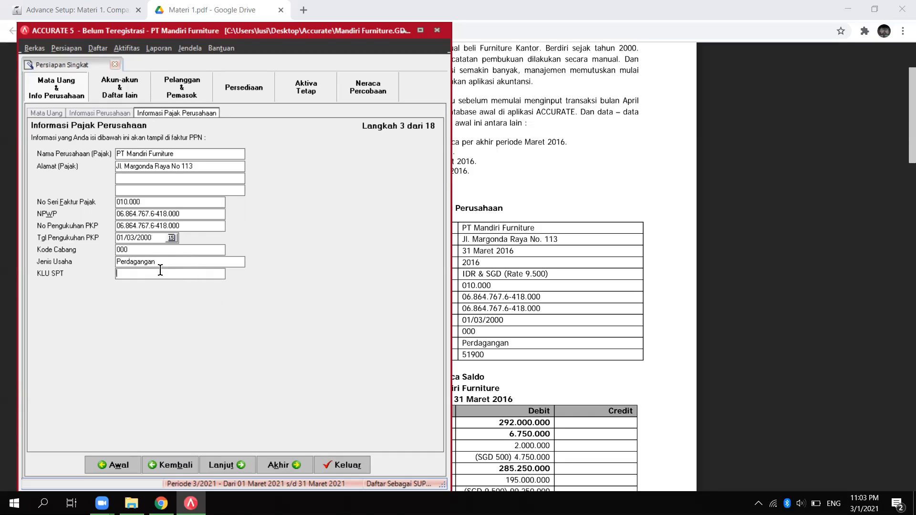
type("51900")
left_click(237, 470)
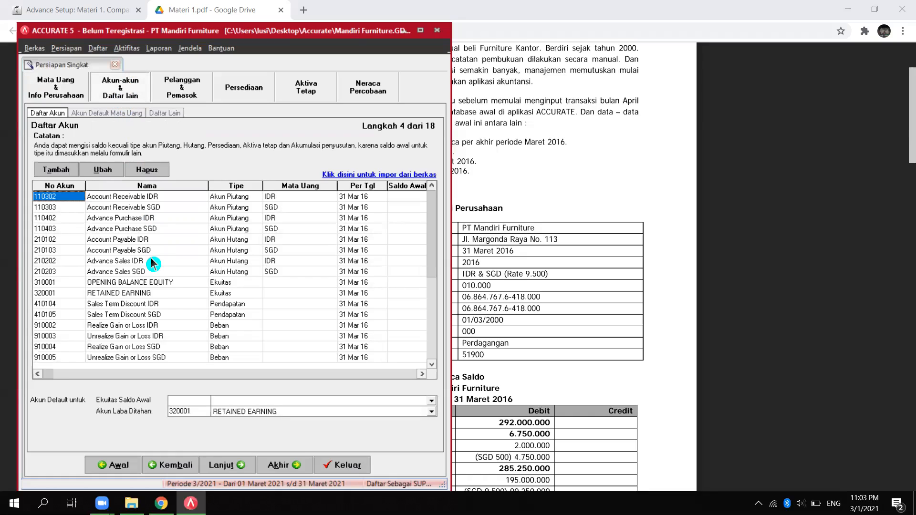
Look through the default accounts in the Daftar Akun list, from the receivables to the expense accounts and back
left_click(188, 263)
key("Down")
key("Down")
key("Down")
key("Down")
key("Down")
key("Down")
key("Down")
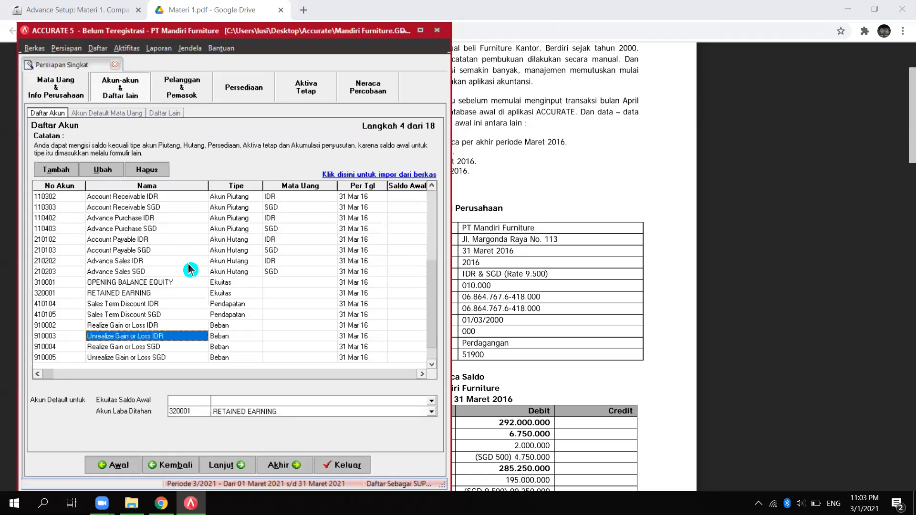
key("Down")
key("Down")
key("Up")
key("Up")
key("Up")
key("Up")
key("Up")
key("Up")
key("Up")
key("Up")
key("Up")
key("Up")
key("Up")
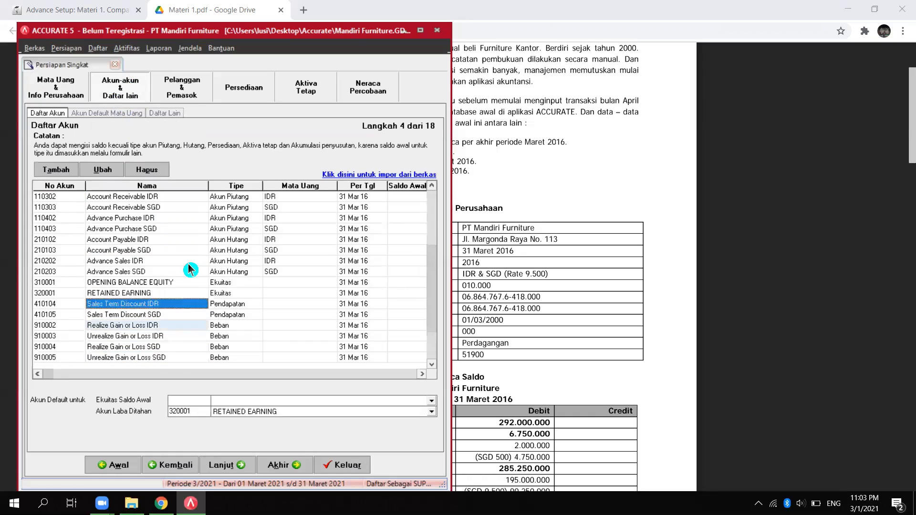
key("Up")
key("Up")
key("Up")
key("Up")
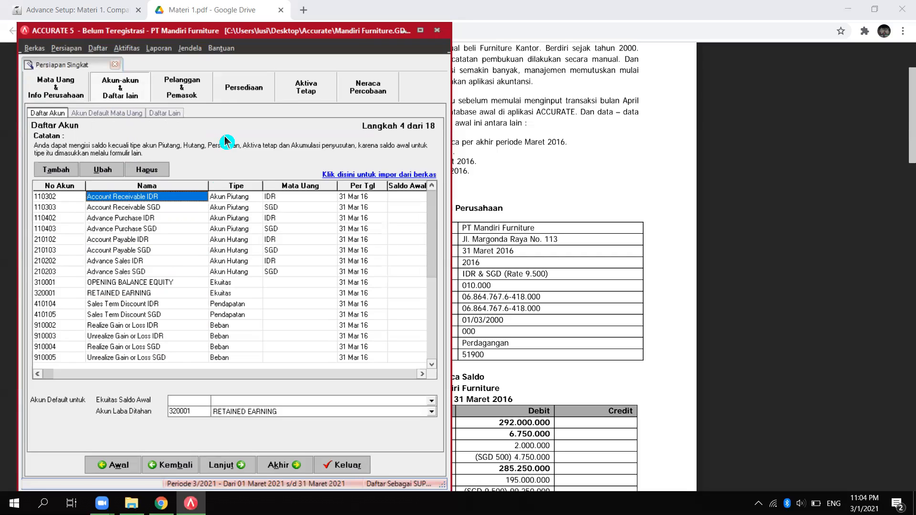
Open Tabel 1 Daftar Akun.xls from the Accurate folder in Excel and review its account name and account type columns
left_click(131, 503)
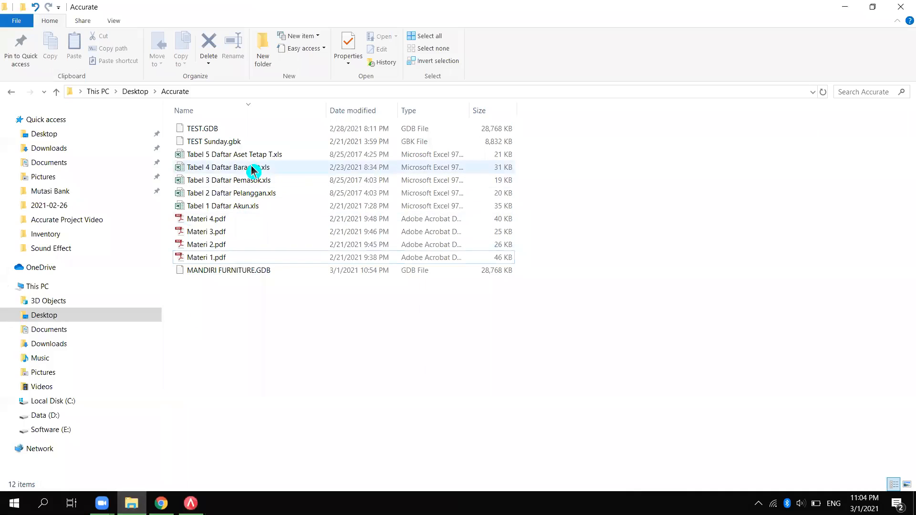
left_click(255, 205)
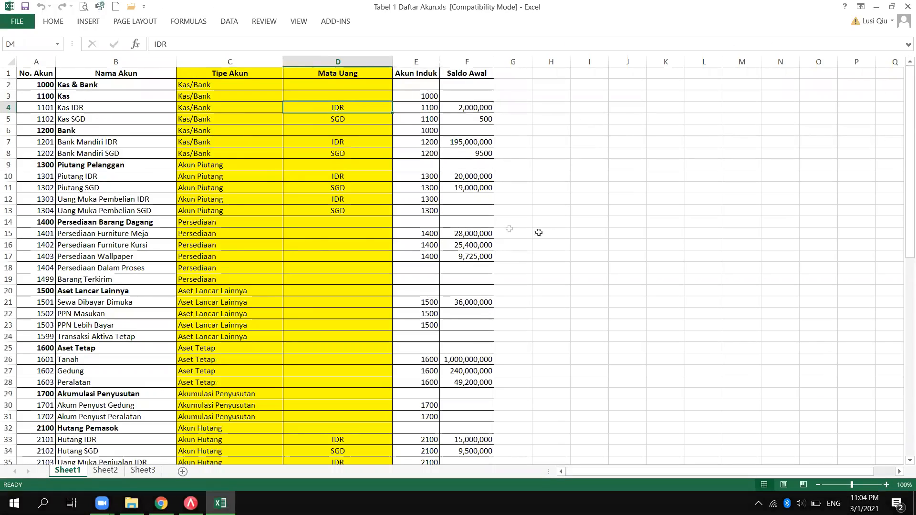
left_click_drag(89, 116, 102, 349)
left_click_drag(234, 95, 230, 372)
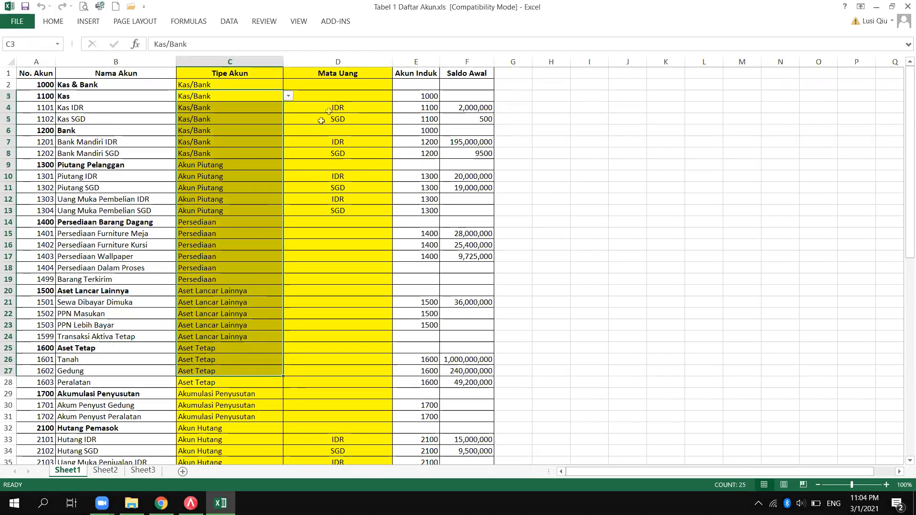
Check the Mata Uang column of Tabel 1 Daftar Akun.xls, save and close the workbook, and return to ACCURATE 5
left_click_drag(334, 109, 337, 207)
left_click(610, 177)
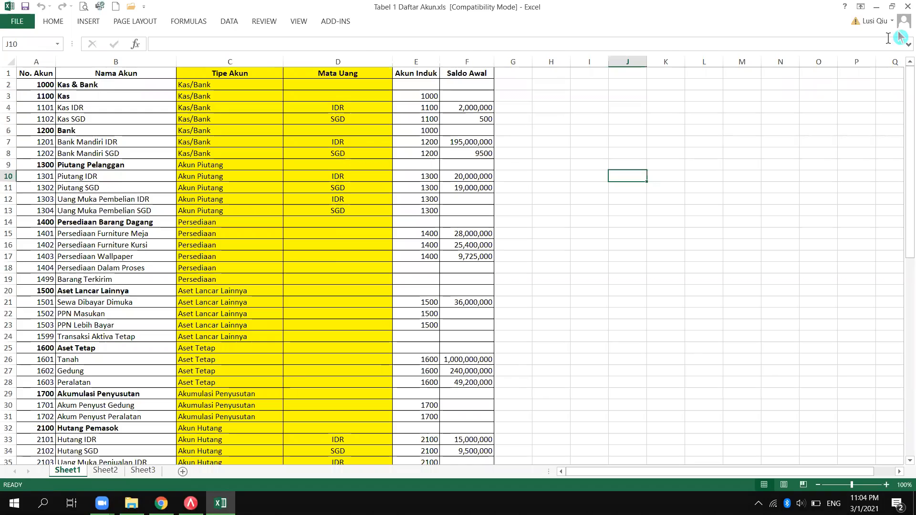
left_click(908, 6)
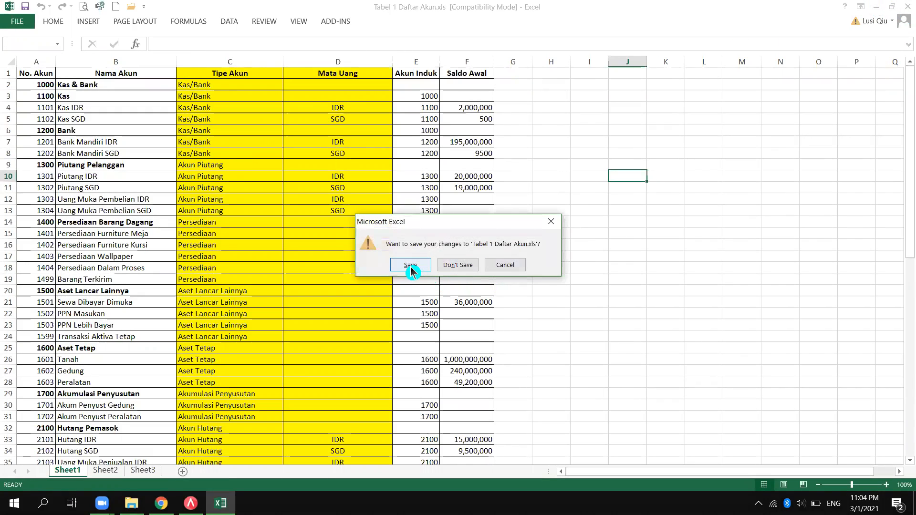
left_click(410, 265)
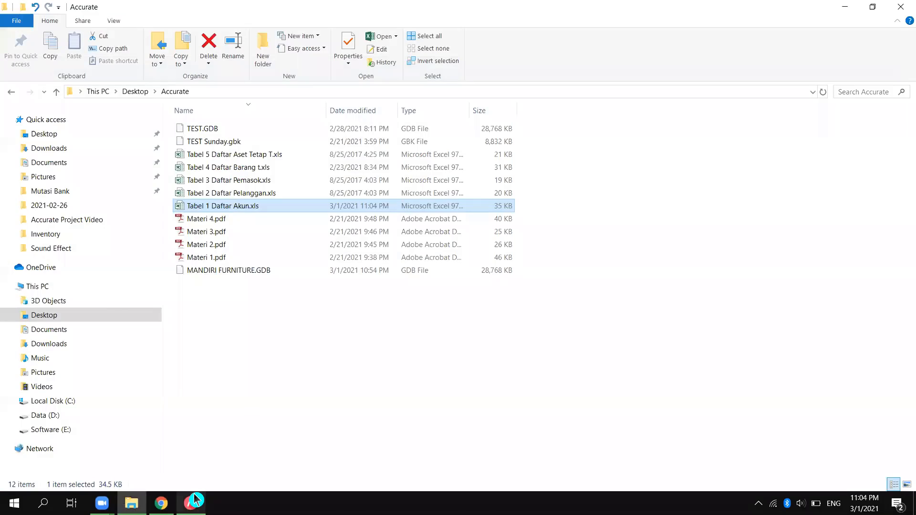
left_click(191, 503)
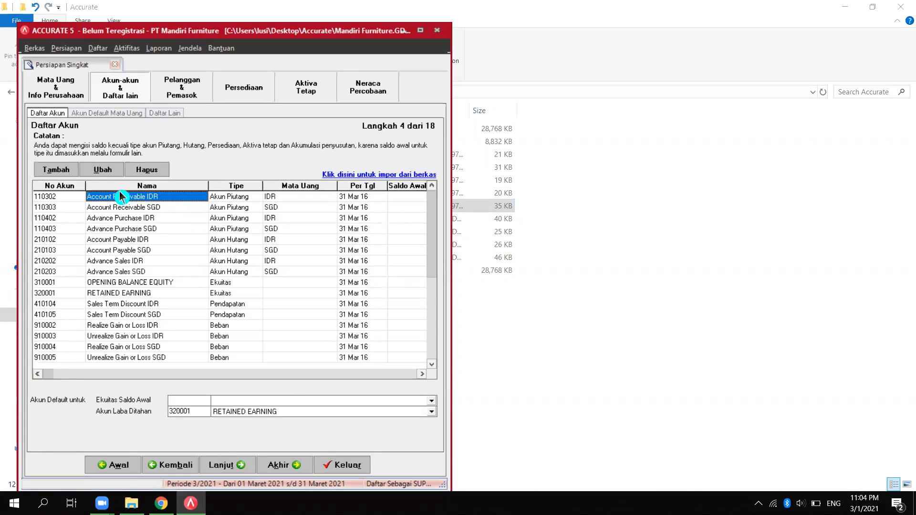
Delete the default accounts Account Receivable IDR and Account Receivable SGD from the Daftar Akun list
right_click(129, 202)
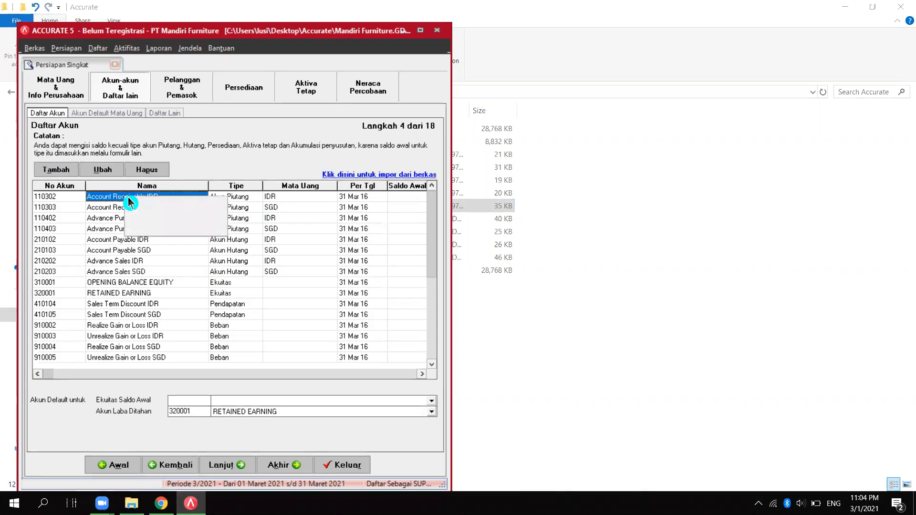
left_click(170, 229)
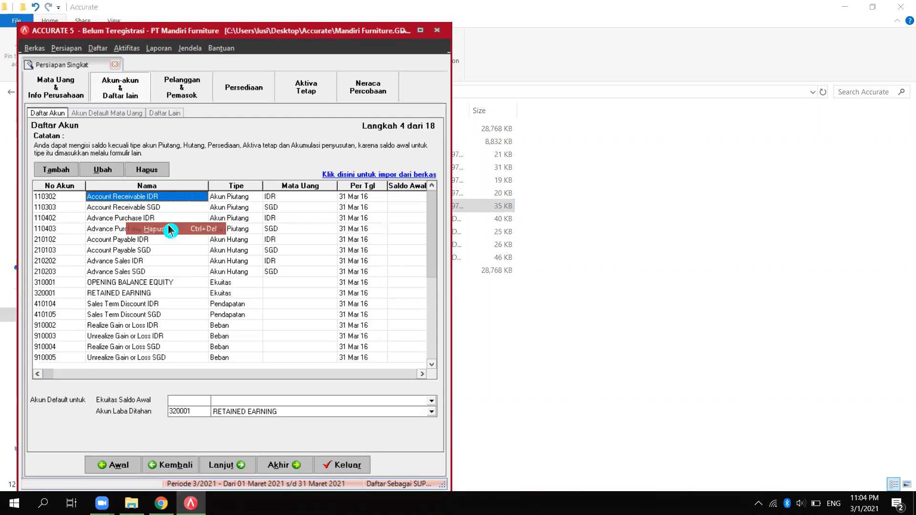
left_click(428, 280)
left_click(431, 282)
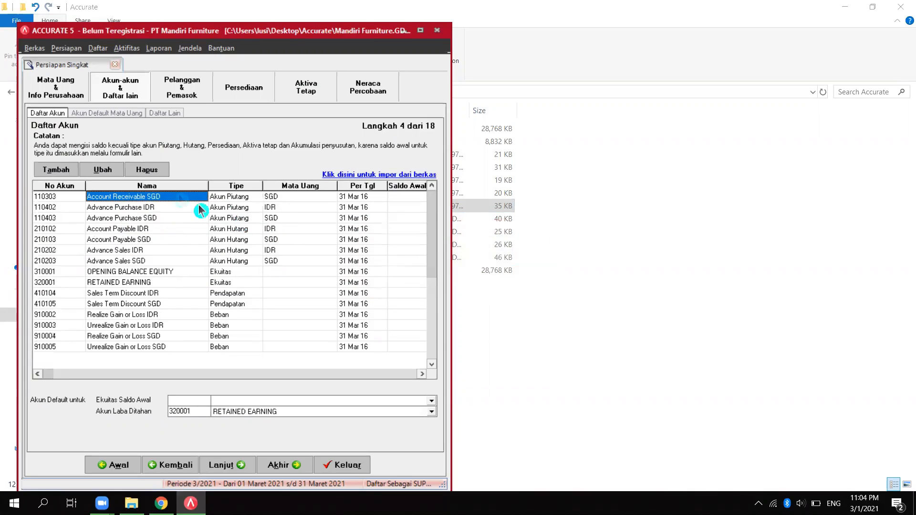
left_click(148, 172)
left_click(442, 287)
left_click(440, 285)
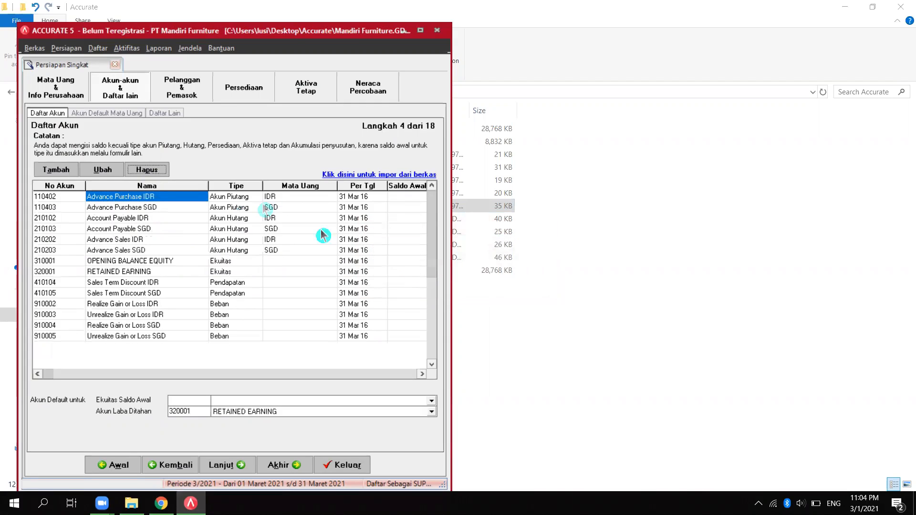
Delete the default accounts Advance Purchase IDR, Advance Purchase SGD and Account Payable IDR
left_click(151, 186)
left_click(154, 197)
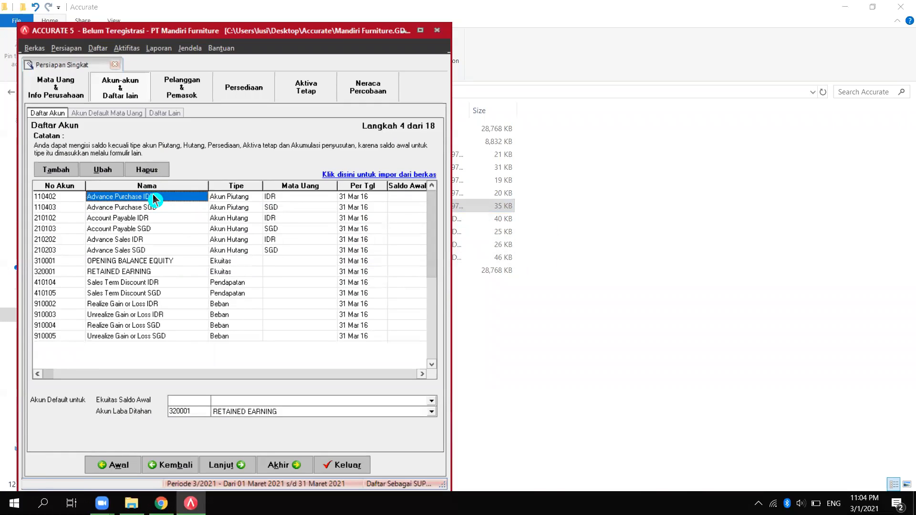
key("Delete")
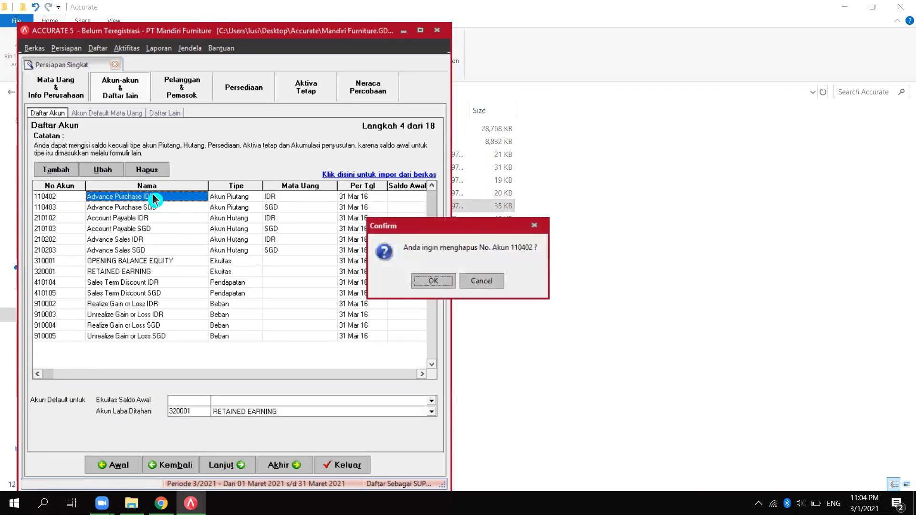
left_click(448, 282)
left_click(447, 282)
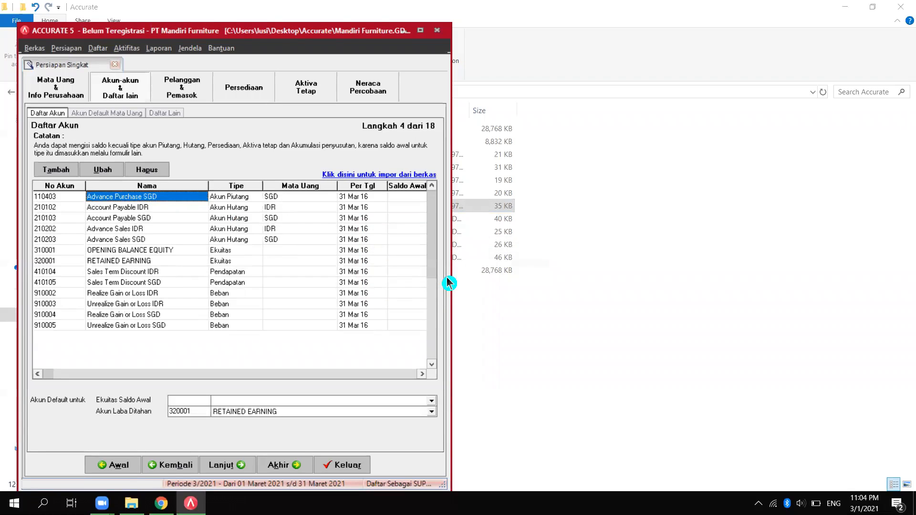
key("Delete")
left_click(447, 282)
key("Delete")
left_click(447, 282)
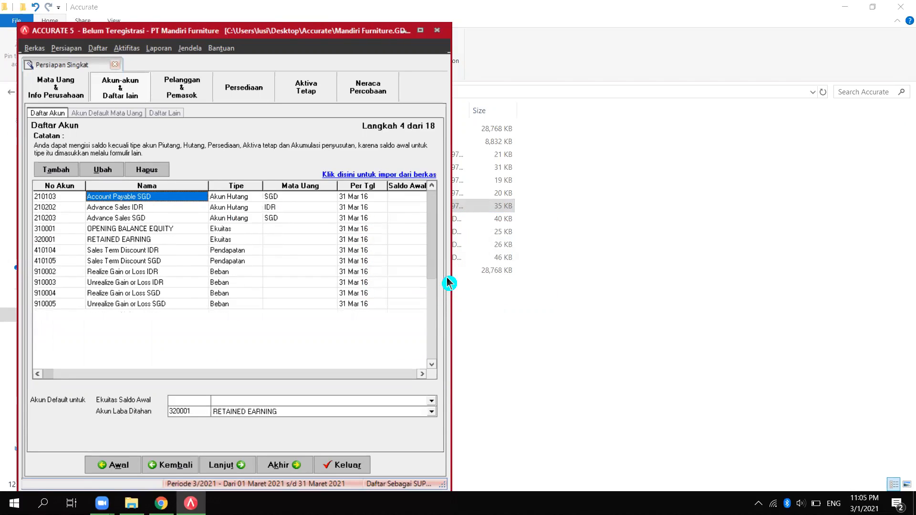
Delete the default accounts Account Payable SGD, Advance Sales IDR and Advance Sales SGD
key("Delete")
left_click(448, 282)
key("Delete")
left_click(448, 282)
key("Delete")
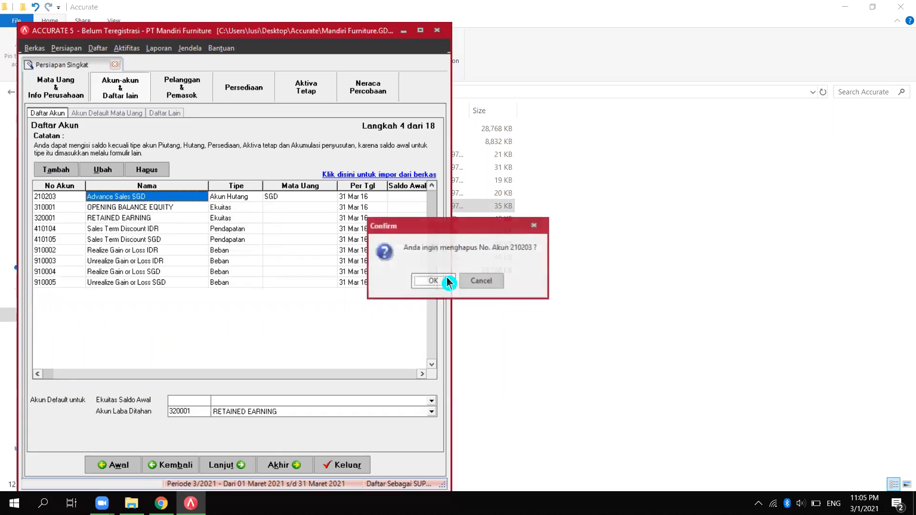
left_click(448, 282)
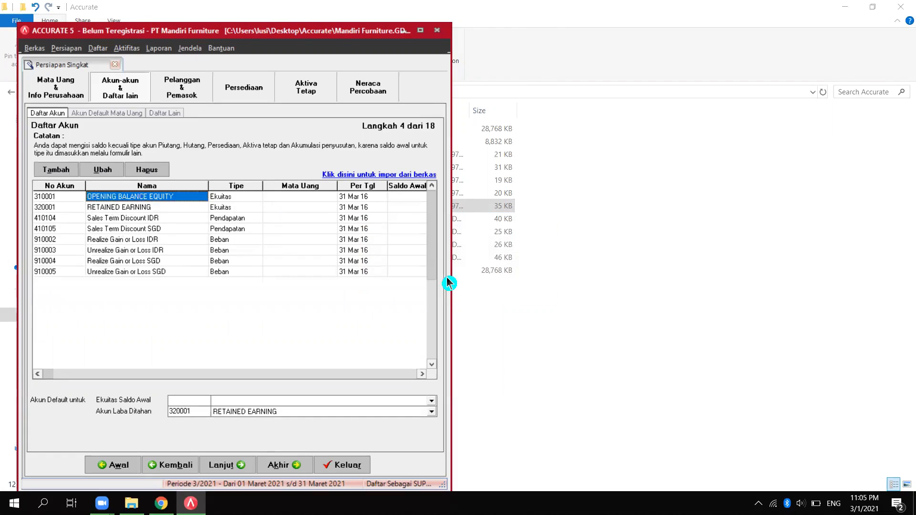
Delete the Sales Term Discount IDR and Sales Term Discount SGD revenue accounts, leaving the two equity accounts in the list
left_click(147, 207)
left_click(157, 222)
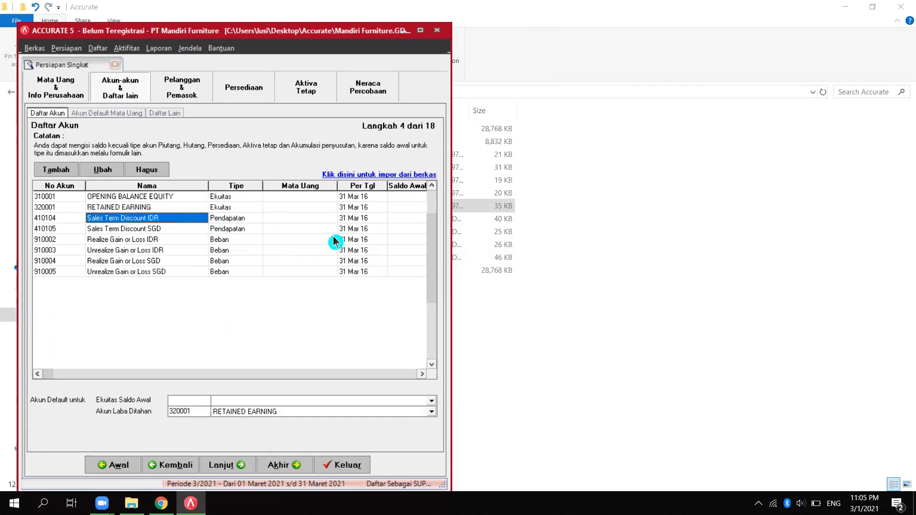
key("ctrl+Delete")
key("Return")
key("ctrl+Delete")
key("Return")
Delete the four Realize and Unrealize Gain or Loss expense accounts for IDR and SGD
key("ctrl+Delete")
key("Return")
key("ctrl+Delete")
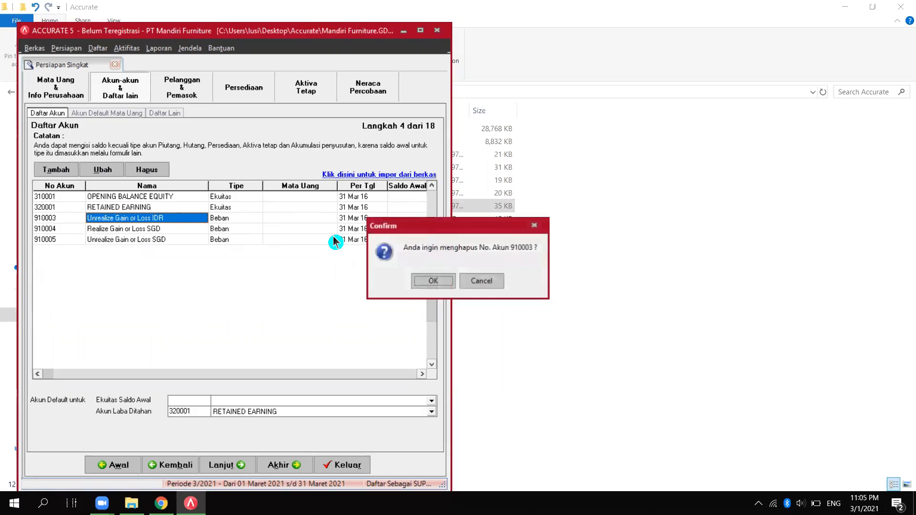
key("Return")
key("ctrl+Delete")
key("Return")
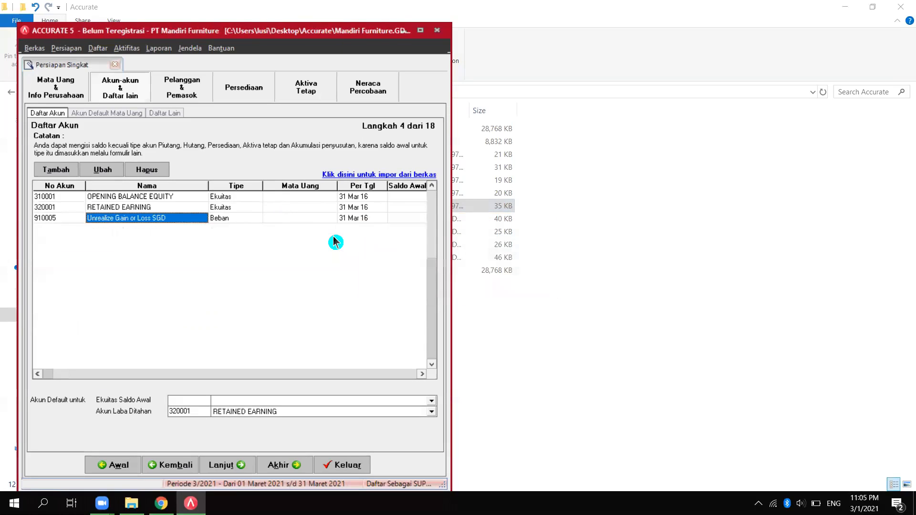
key("ctrl+Delete")
key("Return")
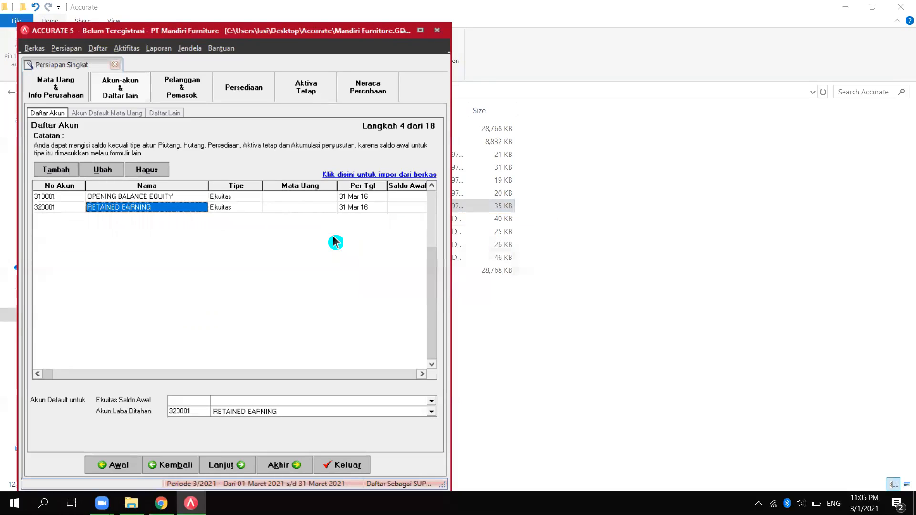
Set OPENING BALANCE EQUITY as the Ekuitas Saldo Awal default and RETAINED EARNING as Akun Laba Ditahan, and maximize the window
left_click(432, 406)
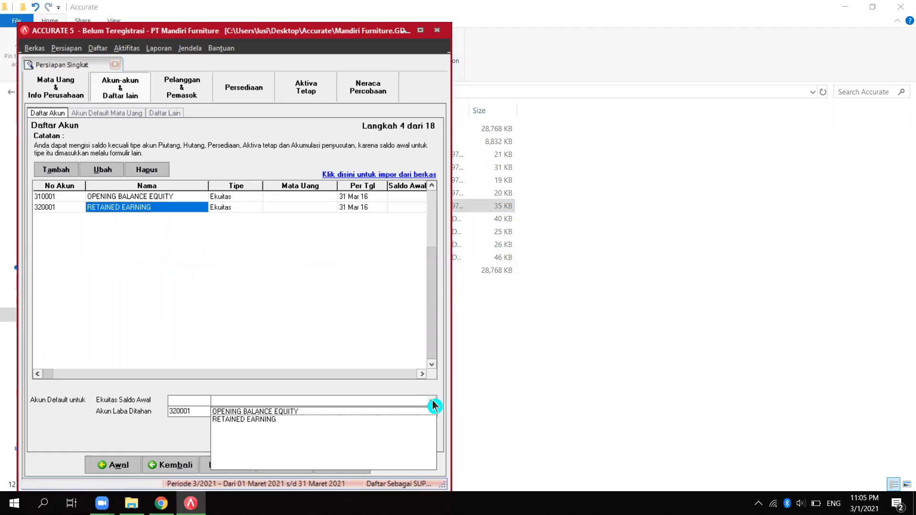
left_click(292, 411)
left_click(290, 411)
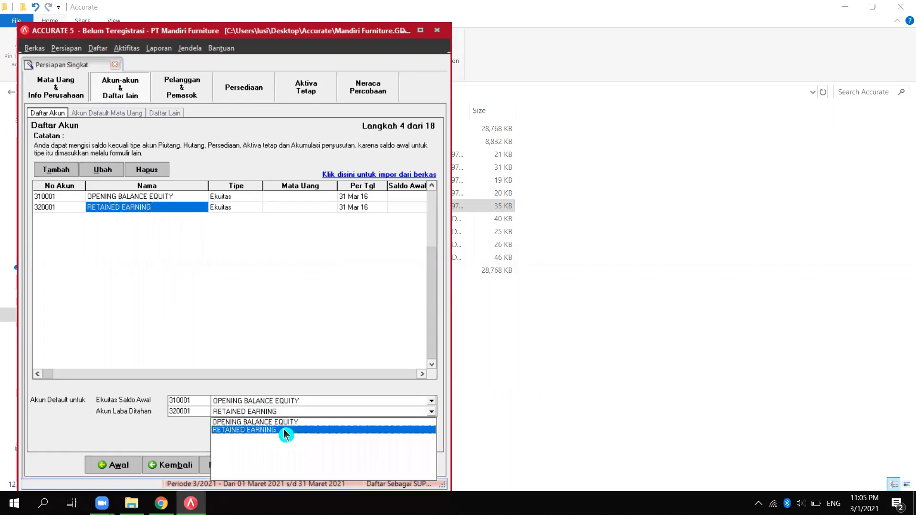
left_click(285, 430)
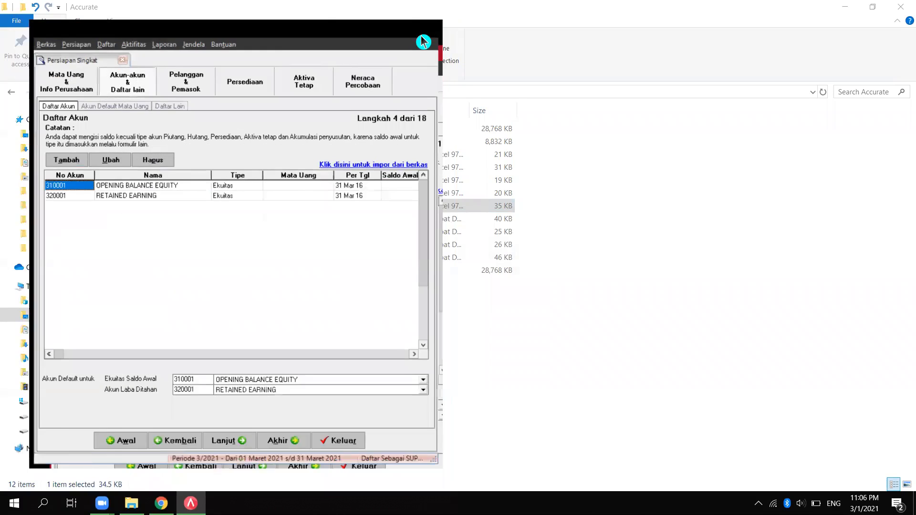
left_click(421, 30)
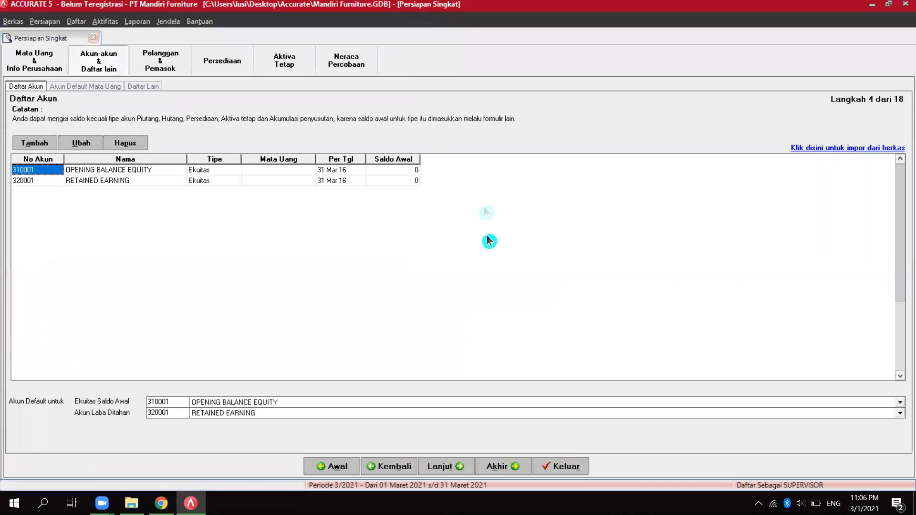
left_click(268, 404)
left_click(313, 413)
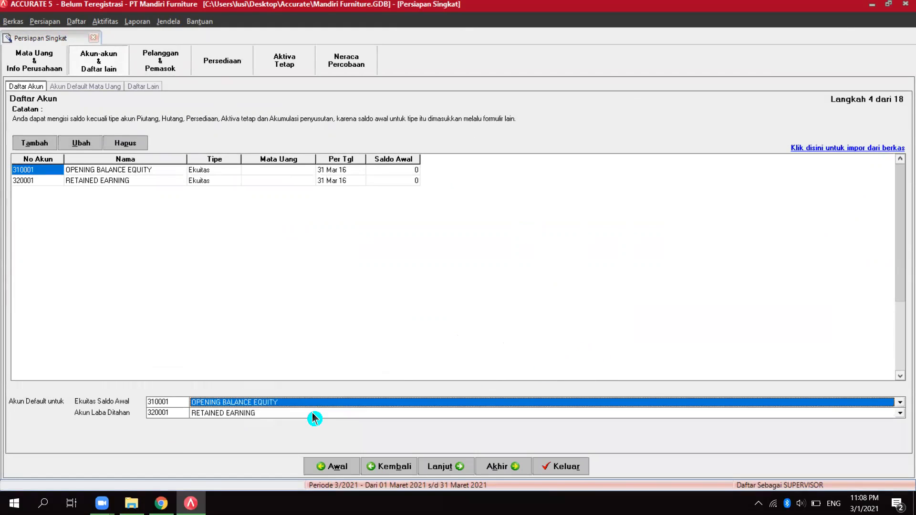
left_click(839, 274)
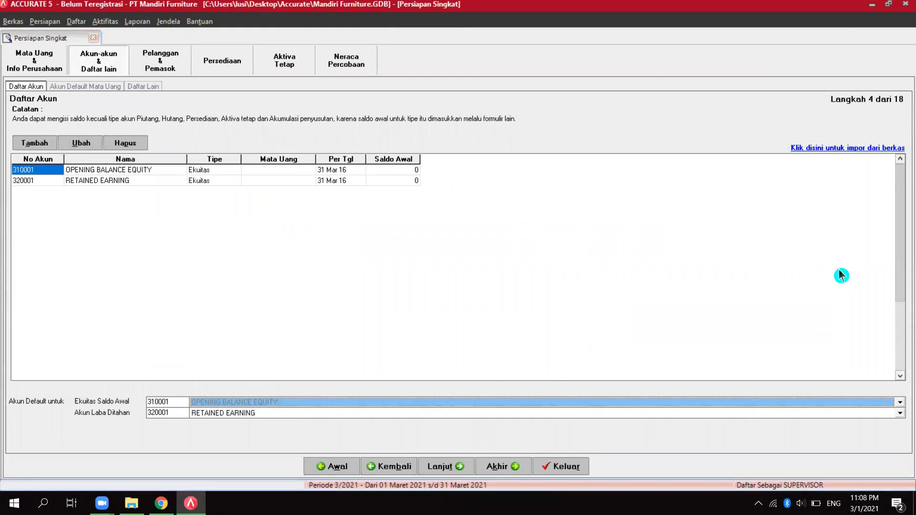
Start the account import from a file and browse to the Accurate folder for the source file
left_click(830, 151)
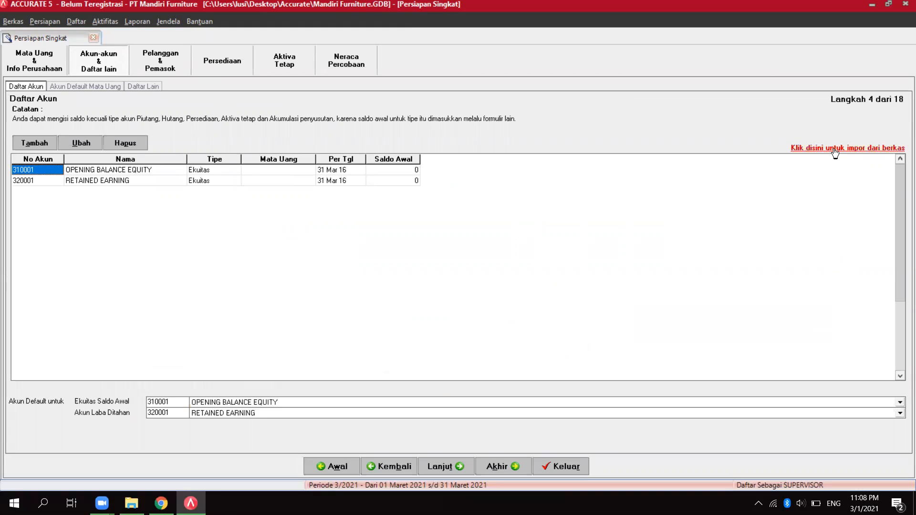
left_click(835, 151)
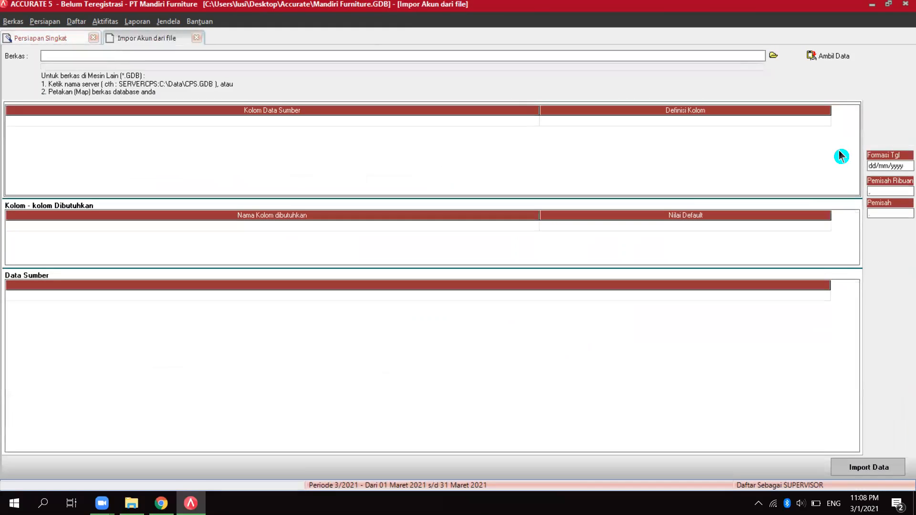
left_click(774, 56)
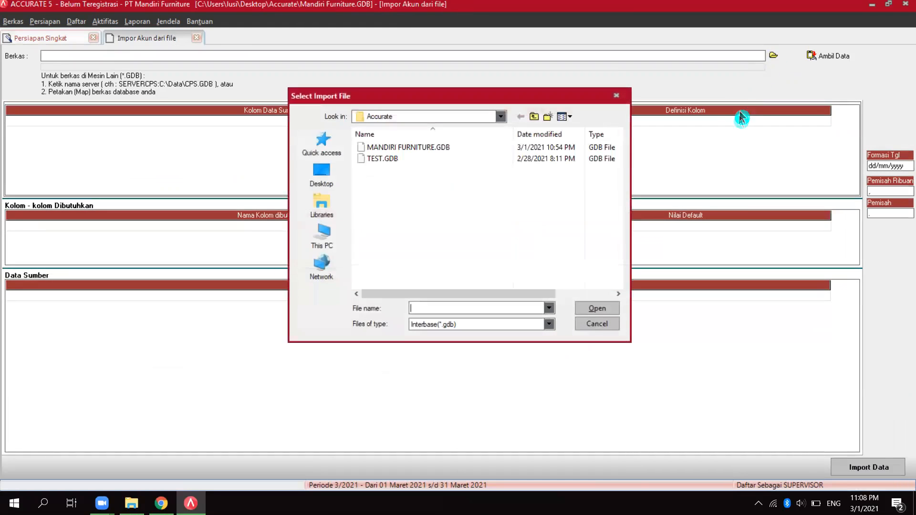
left_click(500, 117)
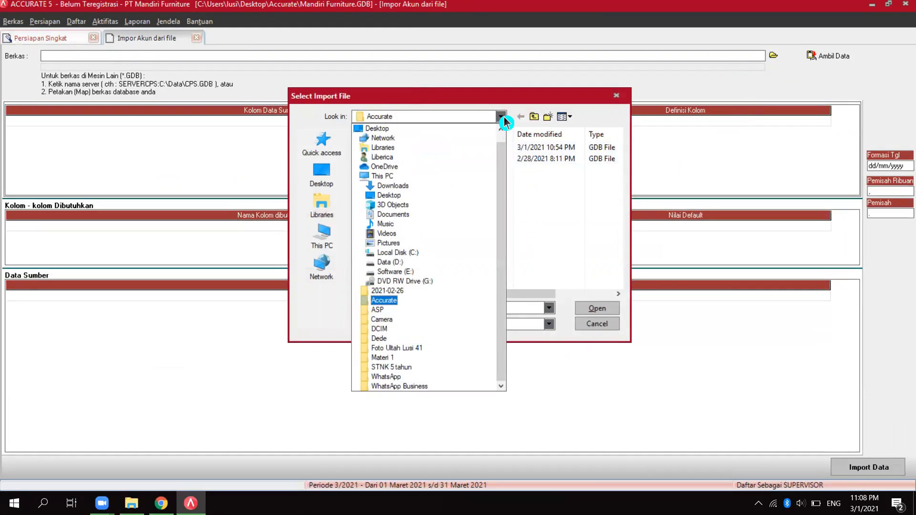
left_click(389, 303)
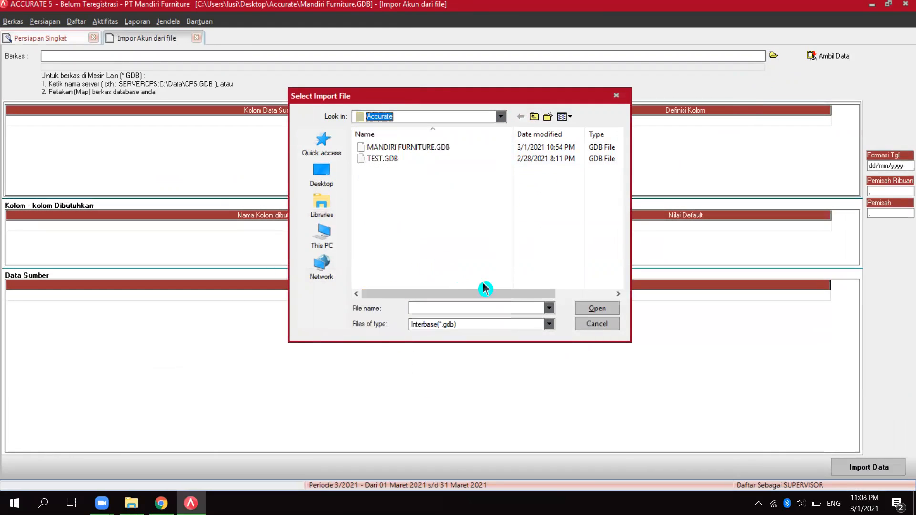
Choose the Excel (*.xls) file Tabel 1 Daftar Akun.xls as the import source and load its data
left_click(548, 326)
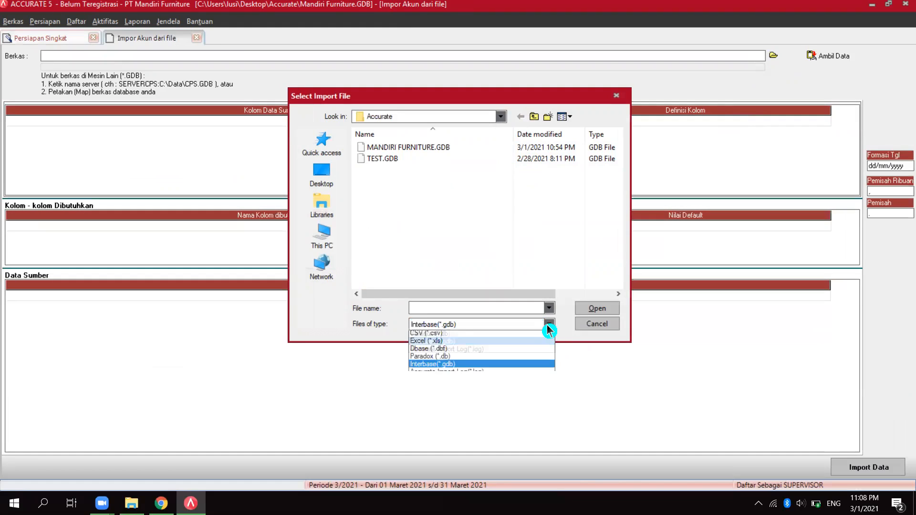
left_click(502, 343)
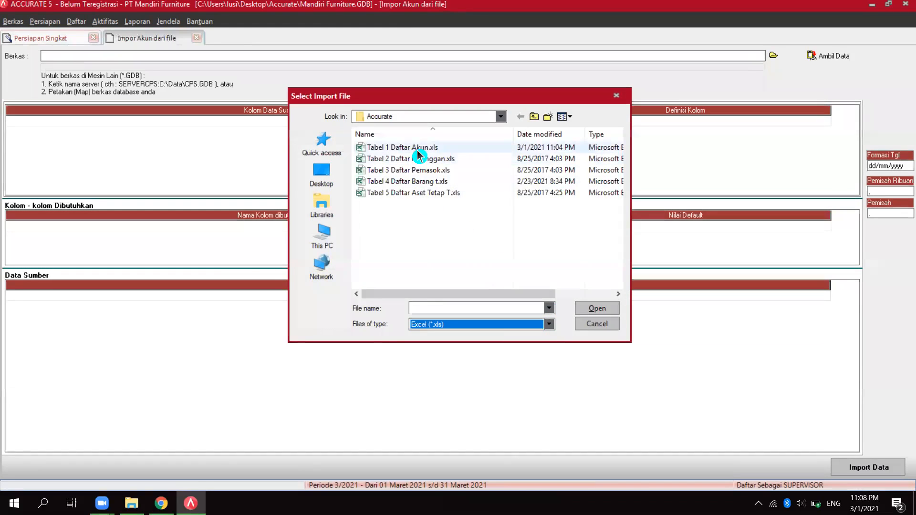
left_click(417, 151)
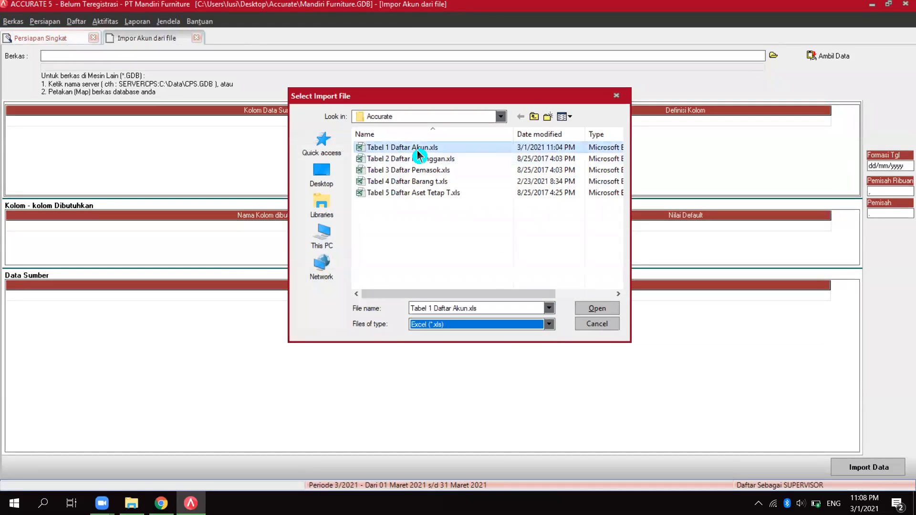
left_click(598, 308)
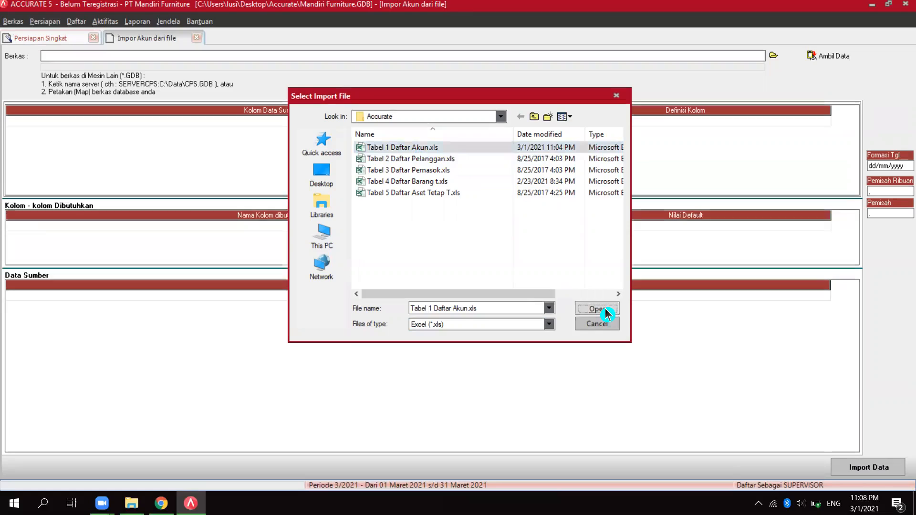
left_click(814, 60)
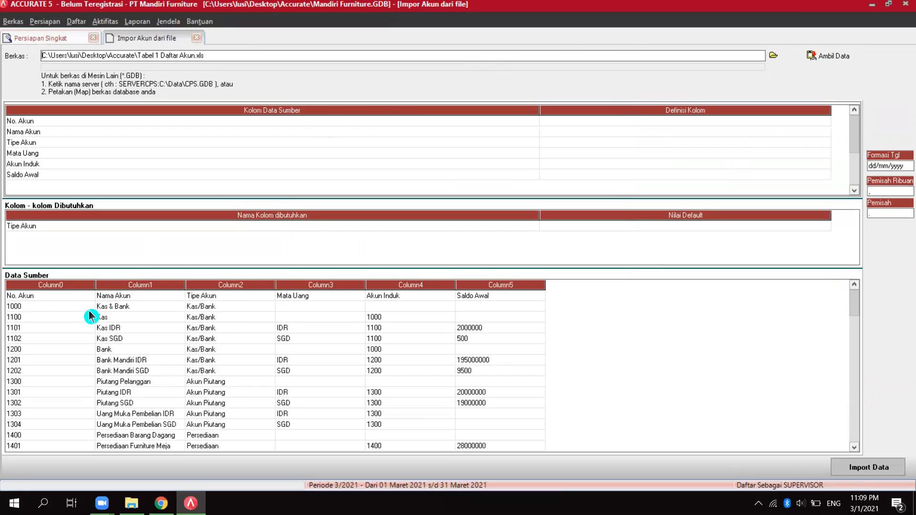
left_click(123, 296)
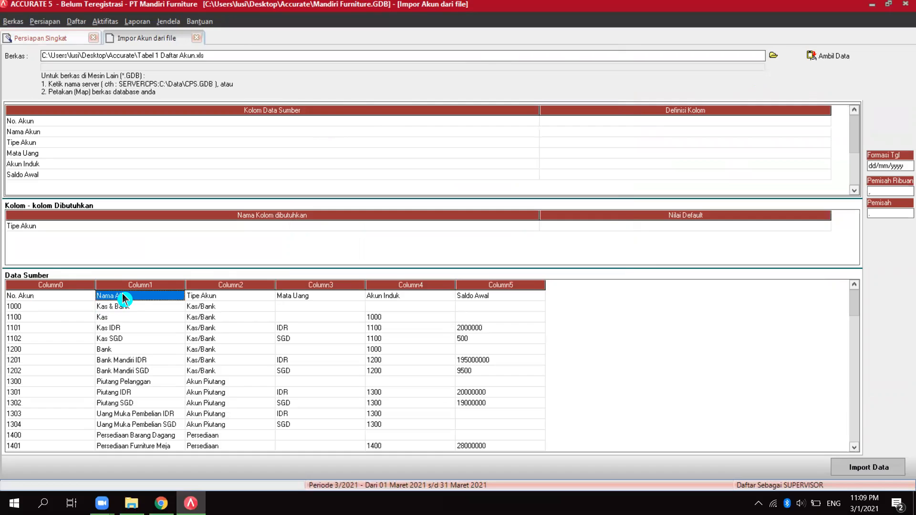
Delete the header row starting with No. Akun from the loaded source data and confirm the deletion
right_click(123, 298)
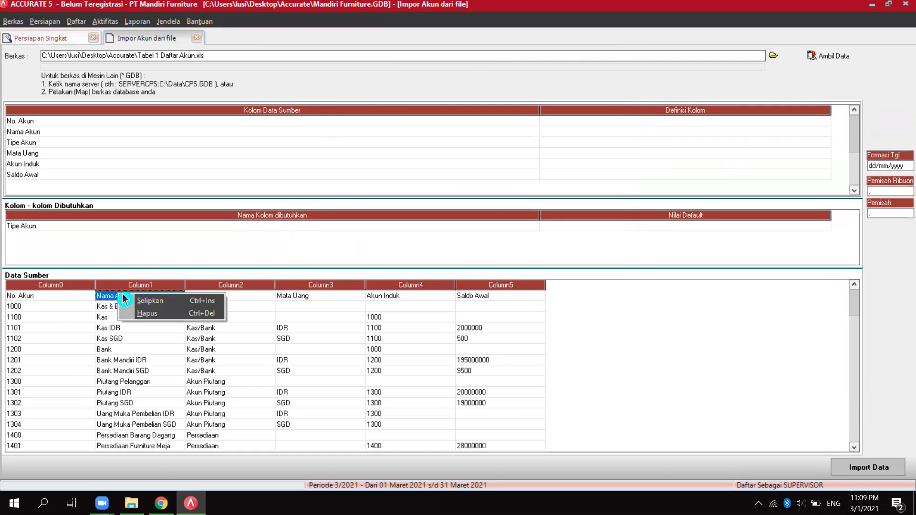
left_click(145, 314)
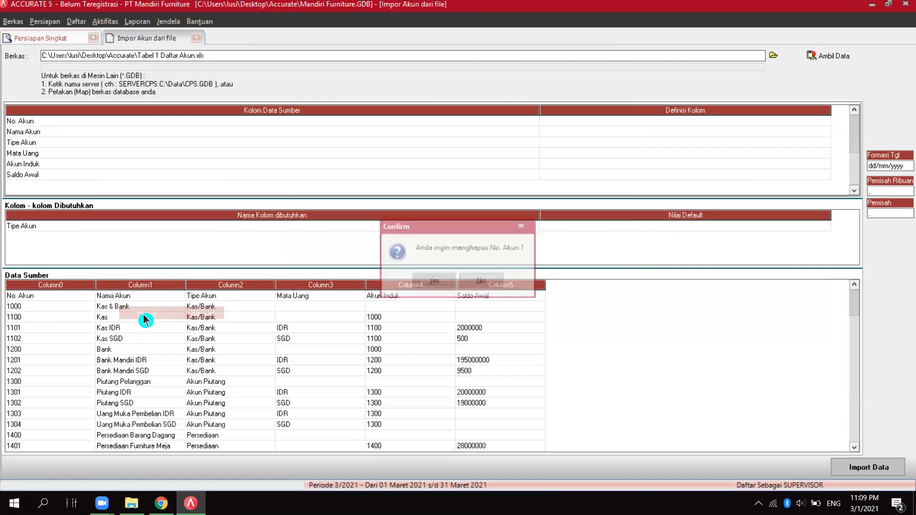
left_click(439, 277)
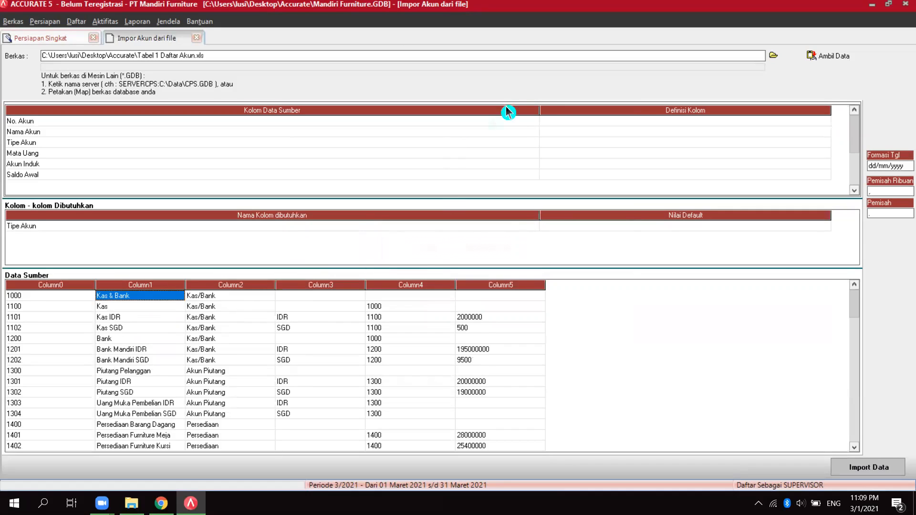
Narrow both columns of the column-definition table and map the No. Akun source column to No. Akun
left_click_drag(540, 121, 166, 131)
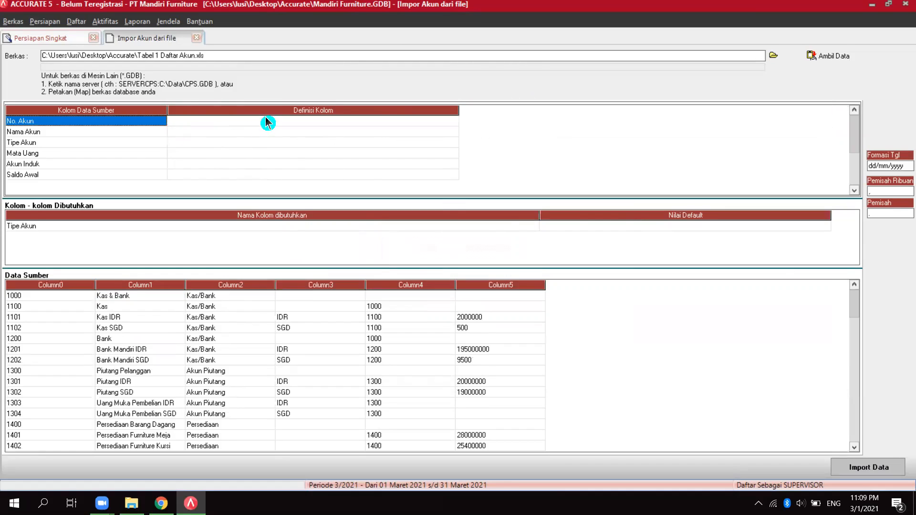
left_click(266, 123)
left_click_drag(396, 103, 278, 104)
left_click(249, 125)
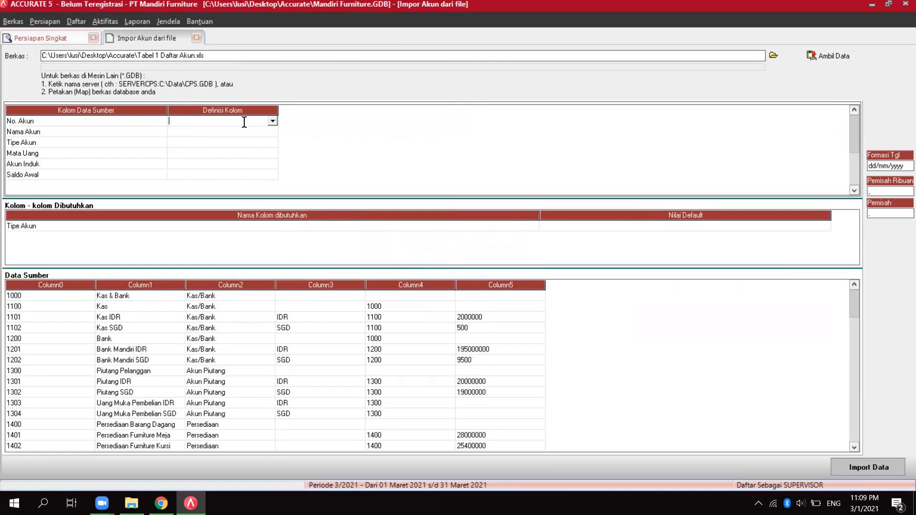
left_click(272, 121)
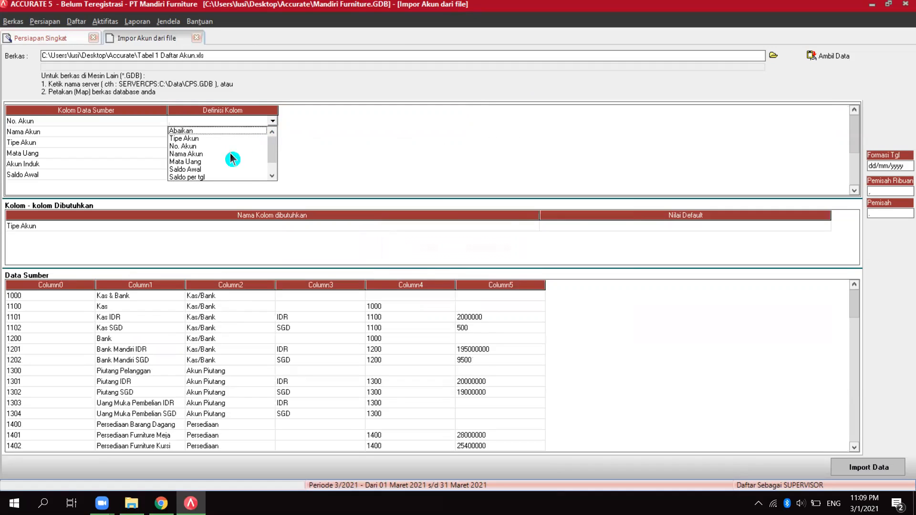
left_click(229, 146)
Map the Nama Akun source column to Nama Akun and the Tipe Akun source column to Tipe Akun
left_click(261, 132)
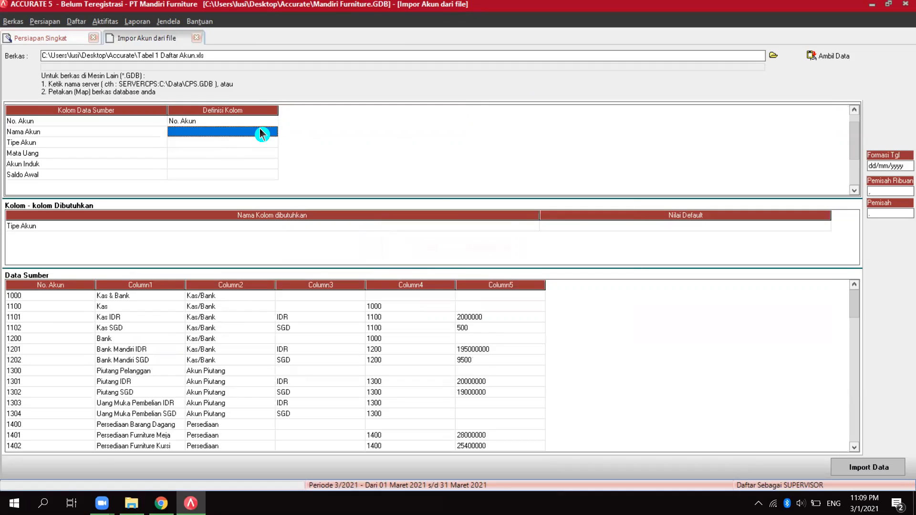
left_click(257, 132)
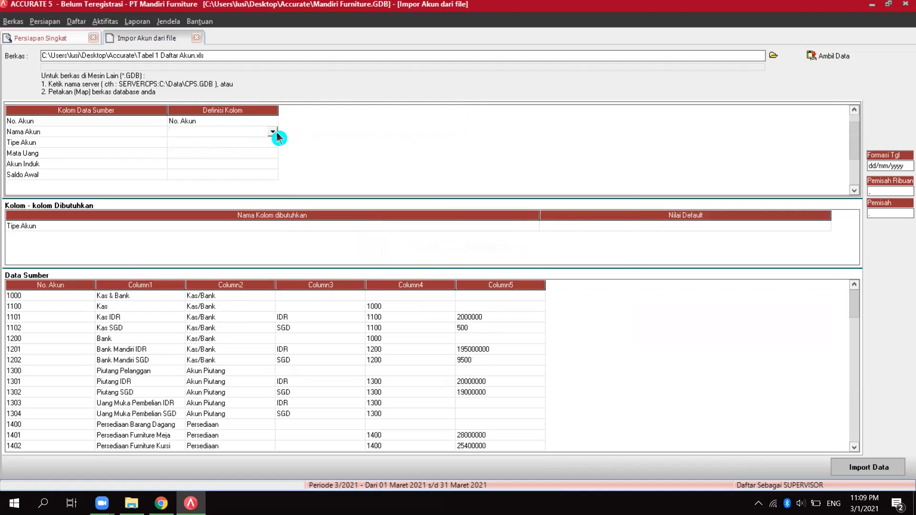
left_click(273, 131)
left_click(235, 157)
left_click(266, 143)
left_click(266, 144)
left_click(275, 142)
left_click(239, 159)
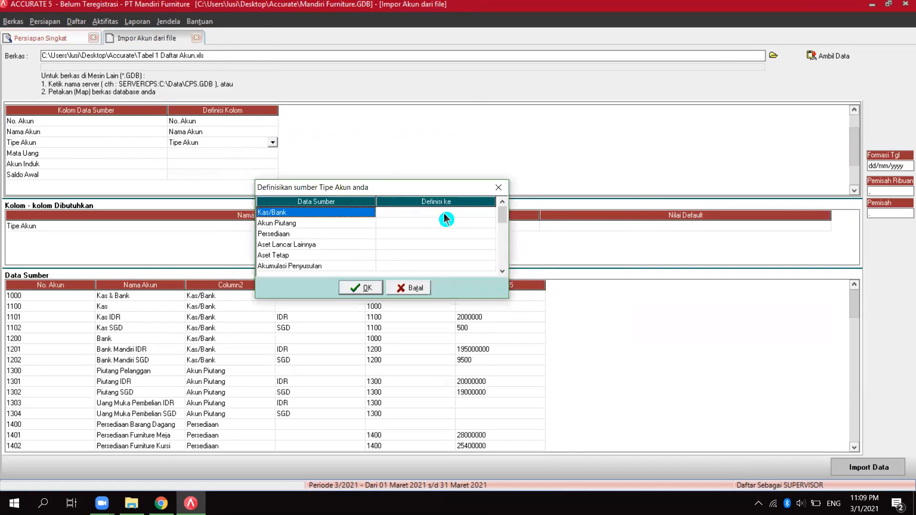
Define the source account types Kas/Bank as Kas/Bank and Akun Piutang as Akun Piutang
left_click(443, 213)
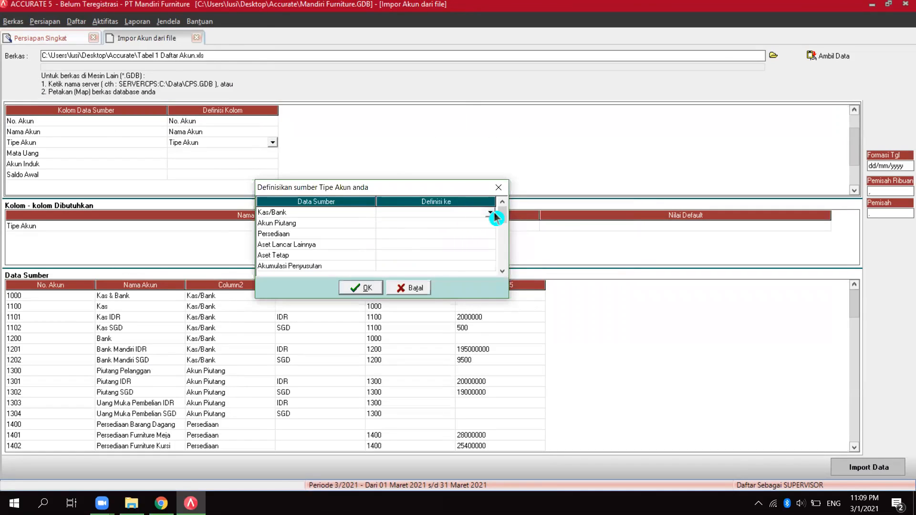
left_click(491, 213)
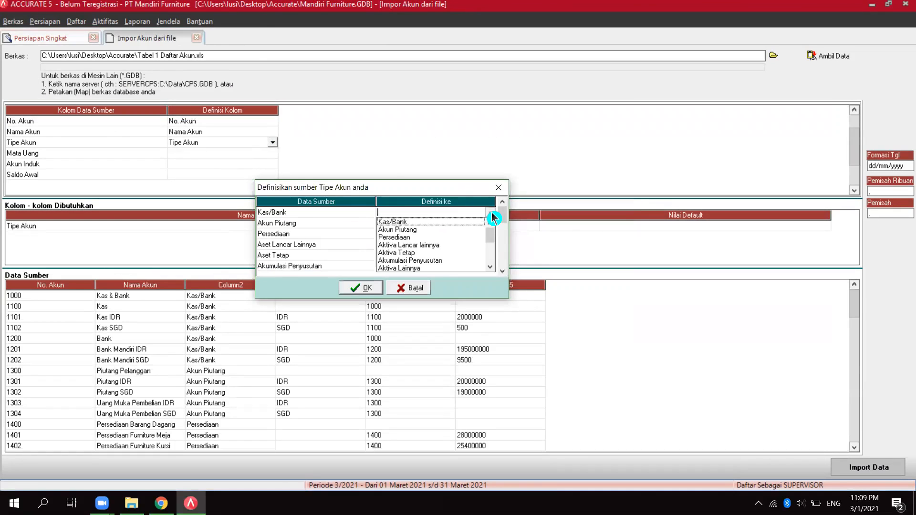
left_click(467, 224)
left_click(468, 220)
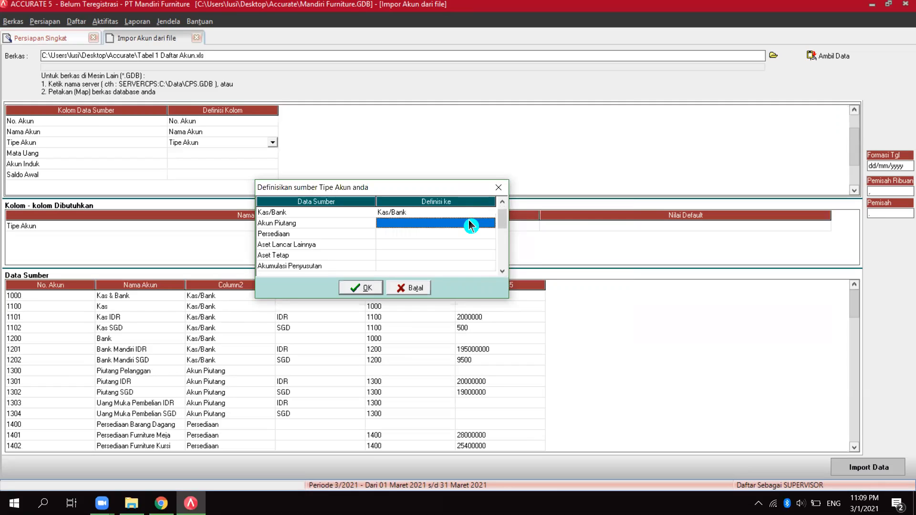
left_click(490, 224)
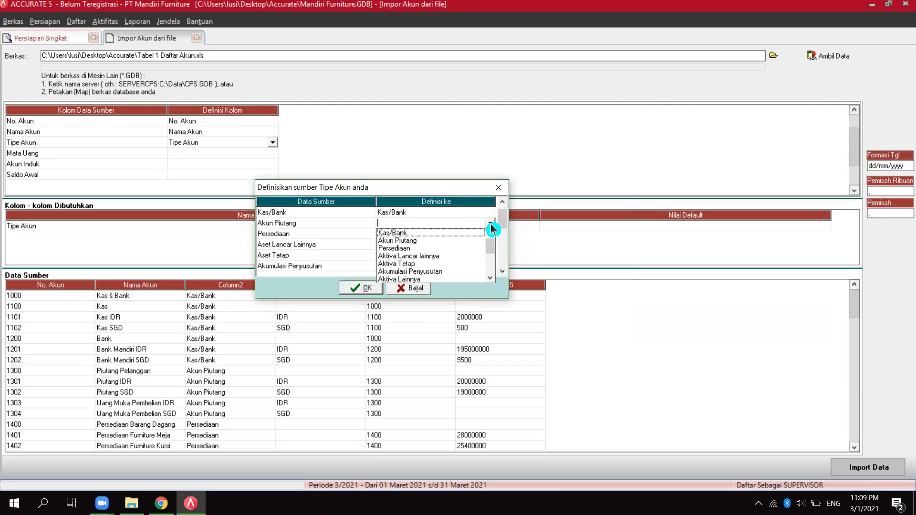
left_click(466, 240)
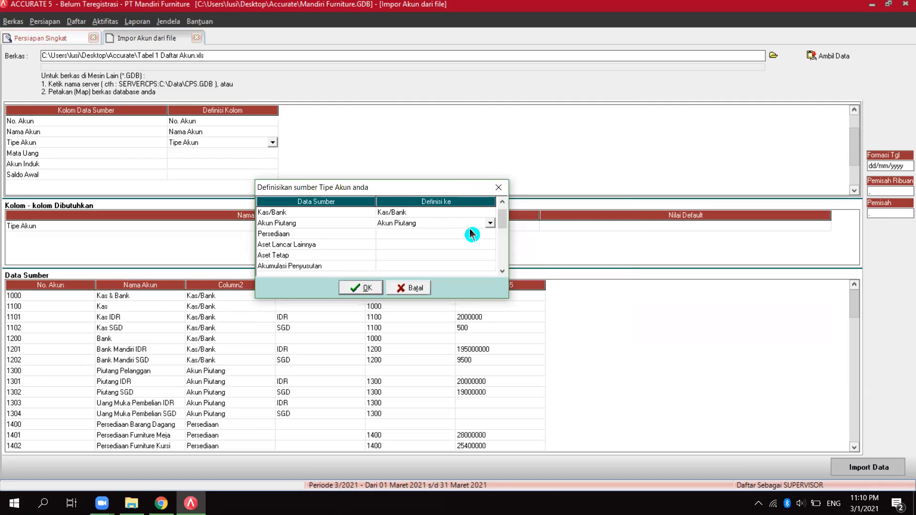
Define the source account types Persediaan as Persediaan and Aset Lancar Lainnya as Aktiva Lancar lainnya
left_click(469, 234)
left_click(468, 235)
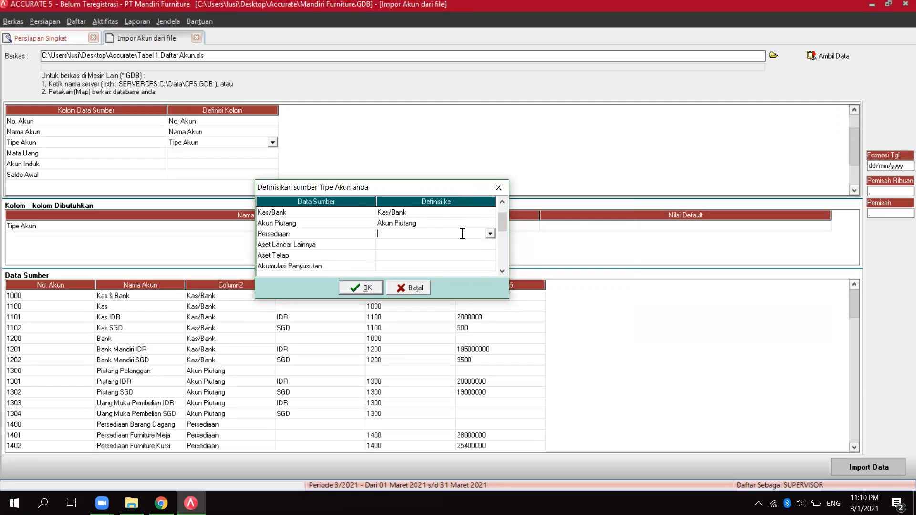
left_click(490, 235)
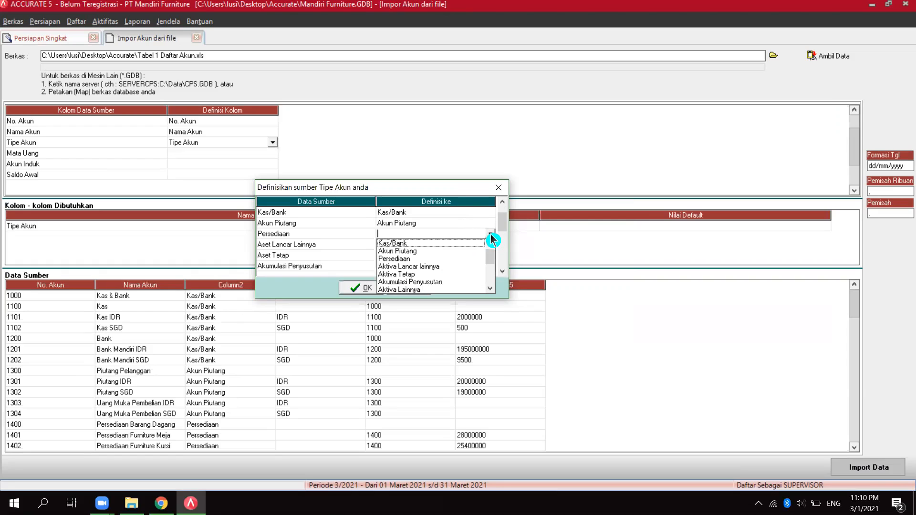
left_click(464, 258)
left_click(468, 244)
left_click(468, 243)
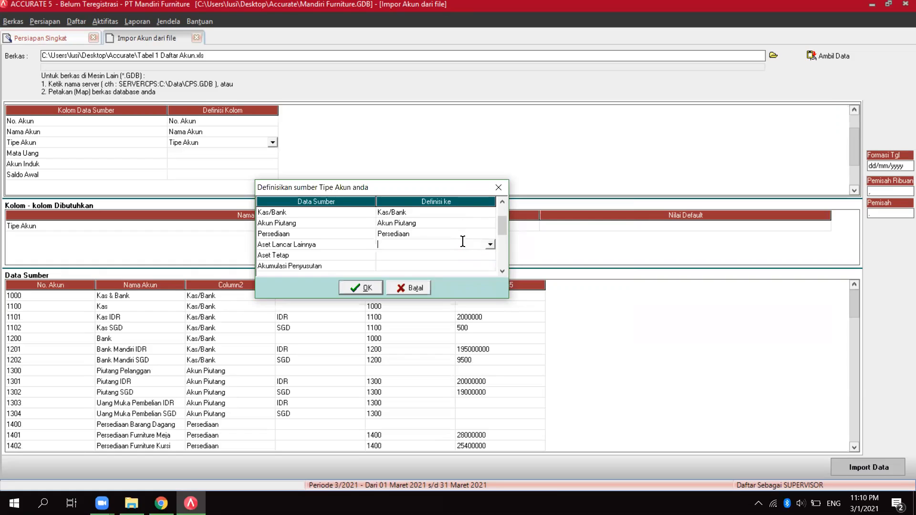
left_click(490, 244)
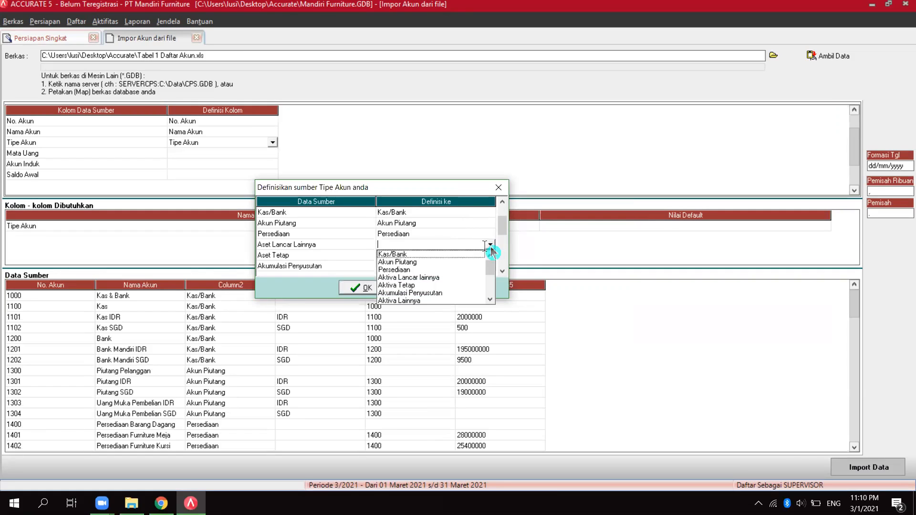
left_click(462, 279)
Define the source account types Aset Tetap as Aktiva Tetap and Akumulasi Penyusutan as Akumulasi Penyusutan
left_click(467, 254)
left_click(466, 254)
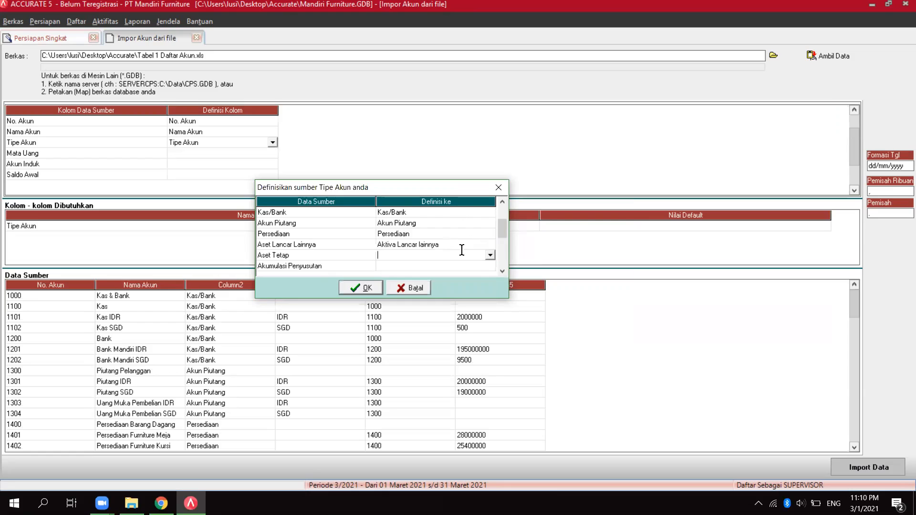
left_click(491, 256)
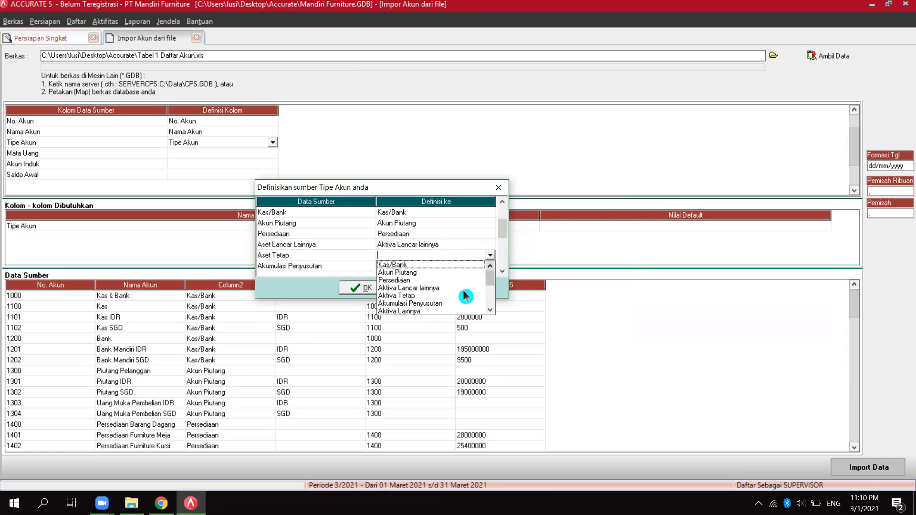
left_click(460, 294)
left_click(472, 264)
left_click(470, 265)
left_click(491, 265)
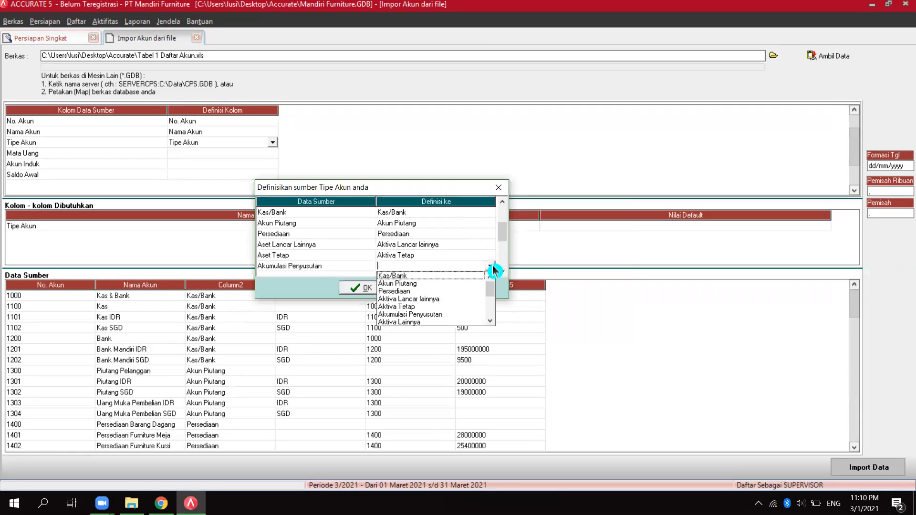
left_click(457, 314)
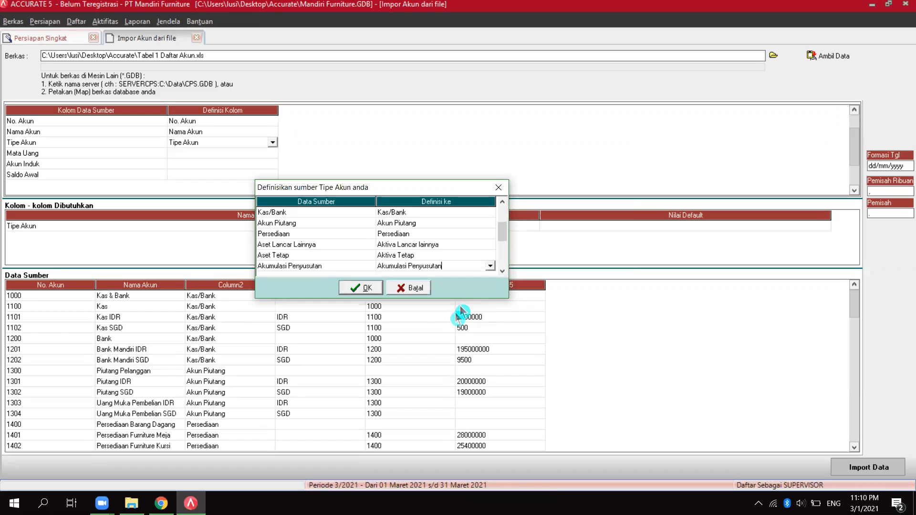
Define the source account type Akun Hutang as Akun Hutang
left_click(502, 270)
left_click(501, 271)
left_click(502, 271)
left_click(502, 271)
left_click(473, 235)
left_click(470, 234)
left_click(493, 236)
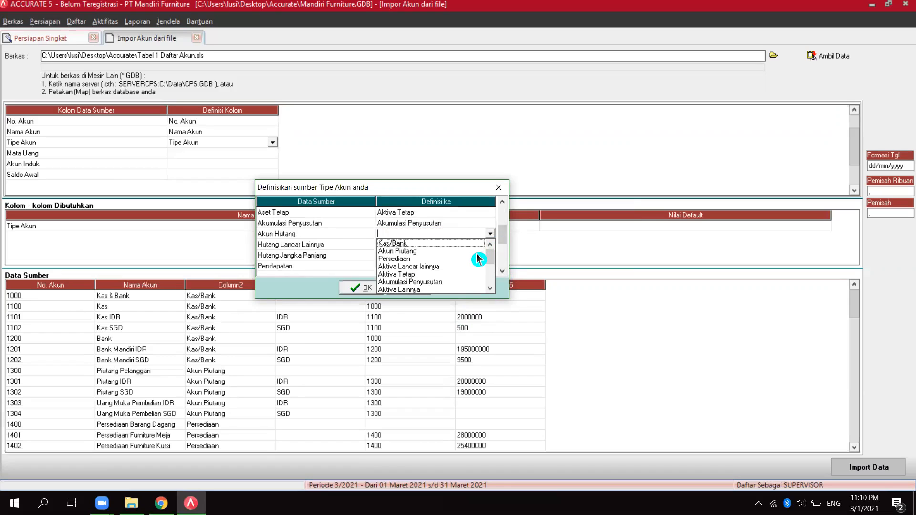
scroll(463, 275, "down", 1)
left_click(480, 236)
scroll(481, 234, "up", 1)
left_click(484, 235)
left_click(483, 233)
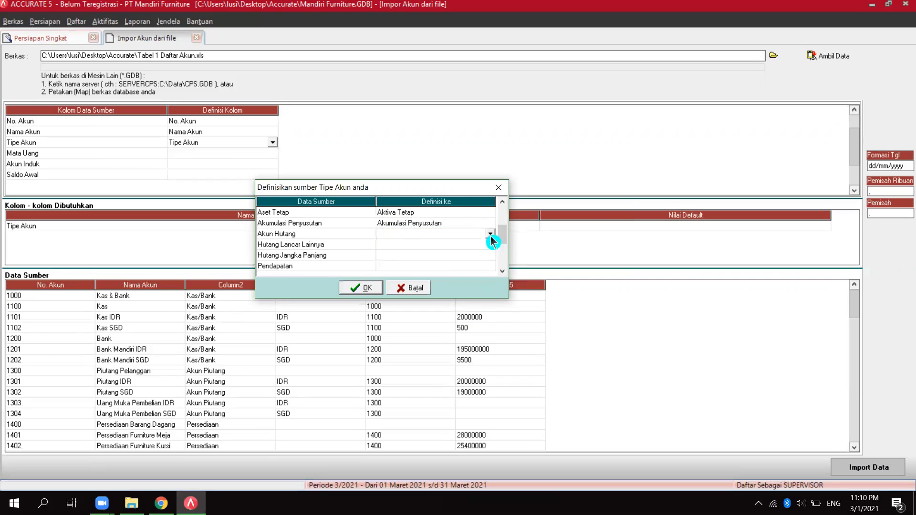
left_click(491, 234)
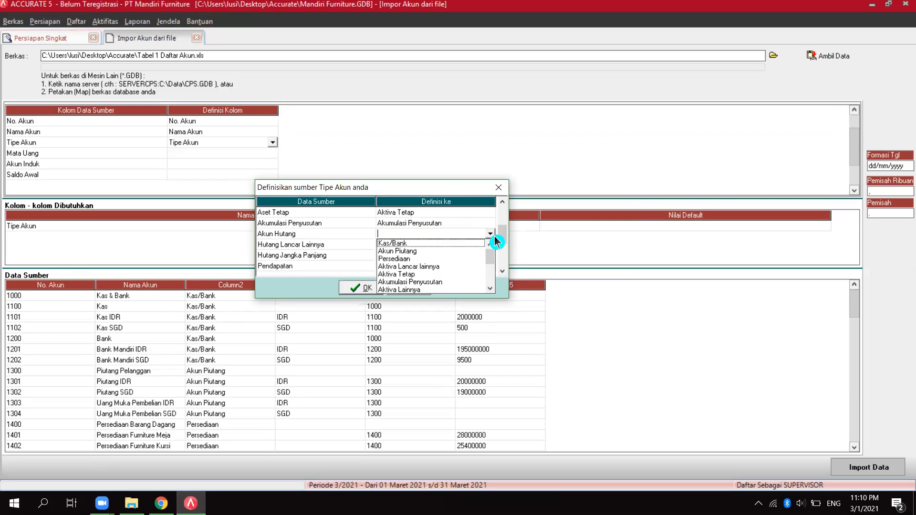
left_click(491, 288)
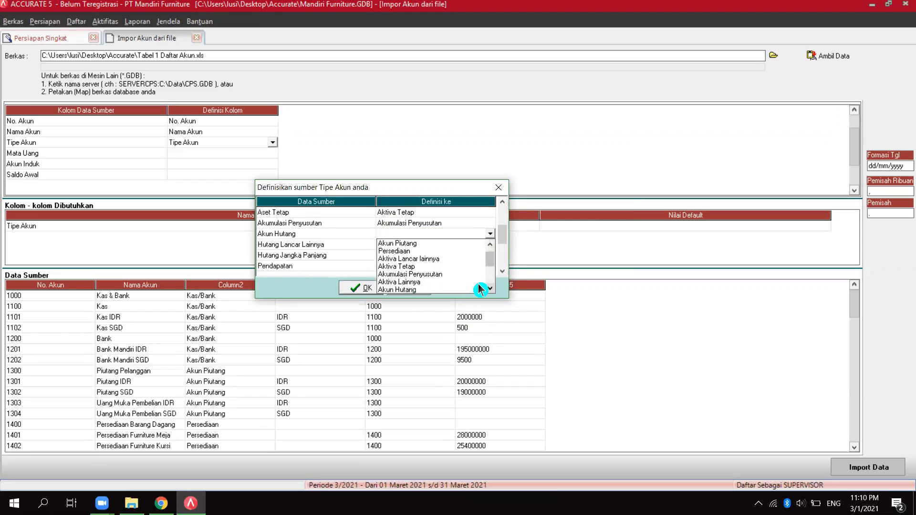
left_click(478, 290)
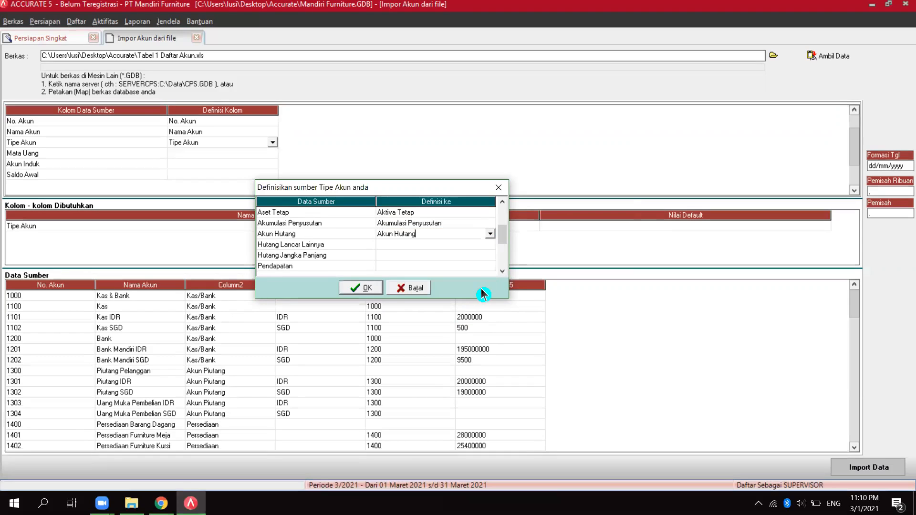
Define the source account type Hutang Lancar Lainnya as Hutang lancar lainnya
left_click(478, 242)
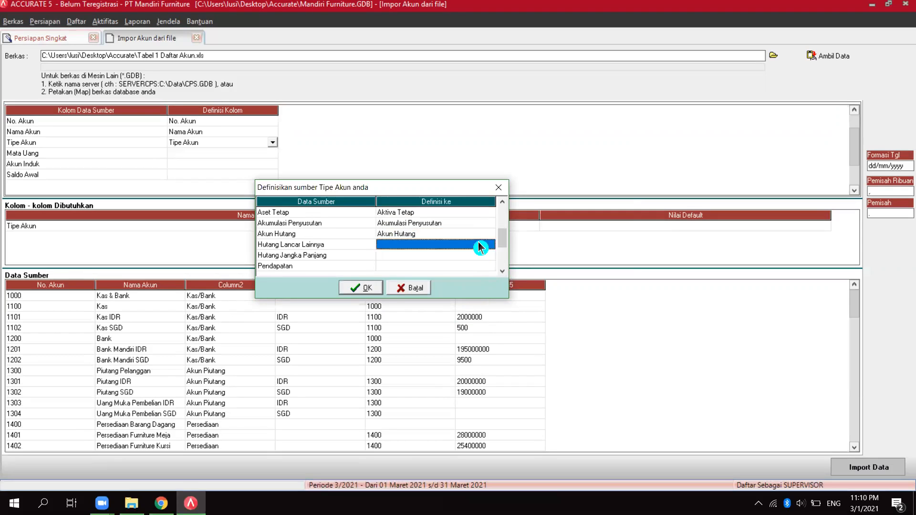
left_click(490, 245)
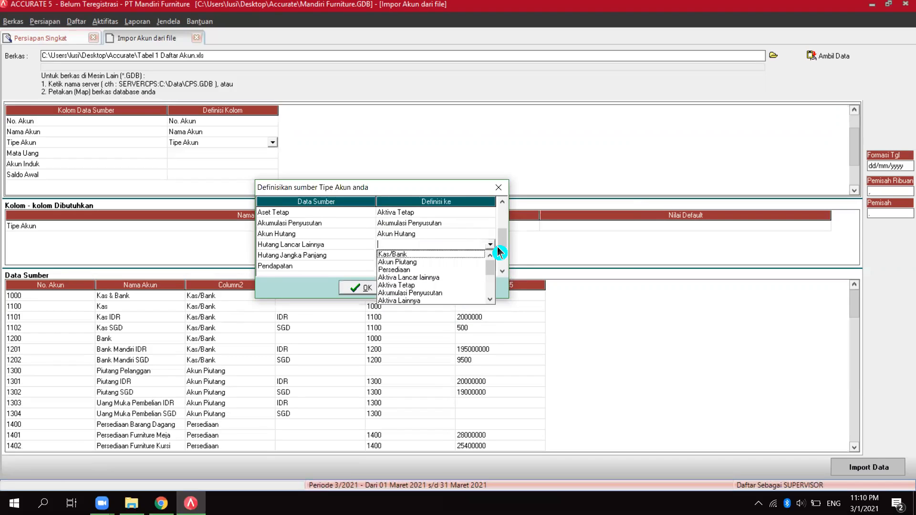
left_click(491, 299)
left_click(492, 299)
left_click(492, 299)
left_click(491, 299)
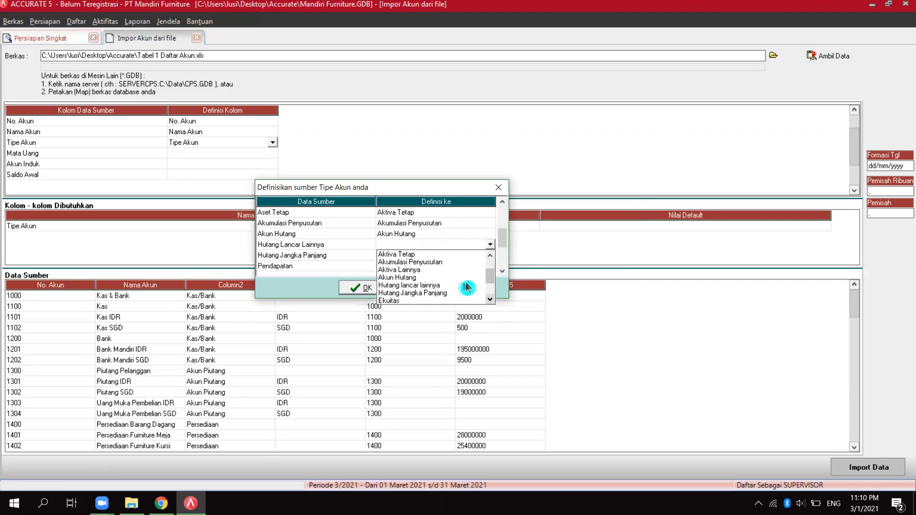
left_click(463, 285)
Define the source account type Hutang Jangka Panjang as Hutang Jangka Panjang
left_click(475, 258)
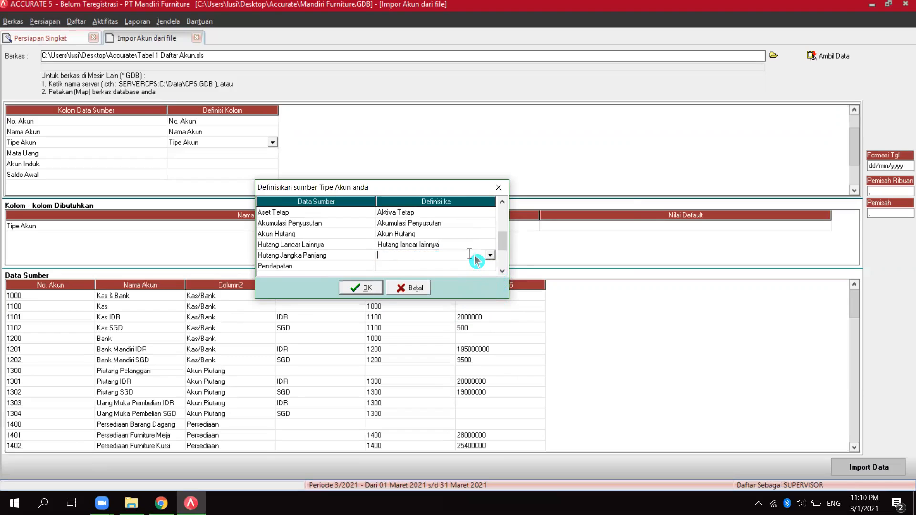
left_click(490, 254)
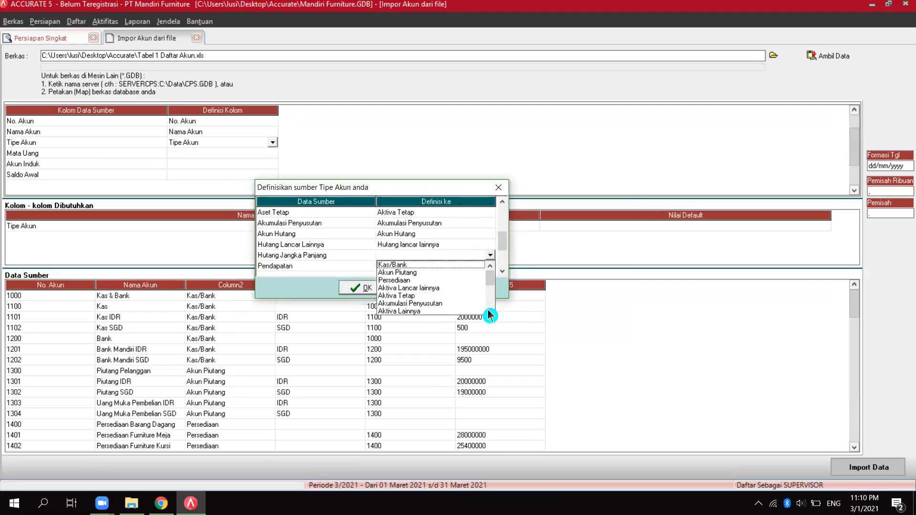
left_click(487, 310)
left_click(491, 255)
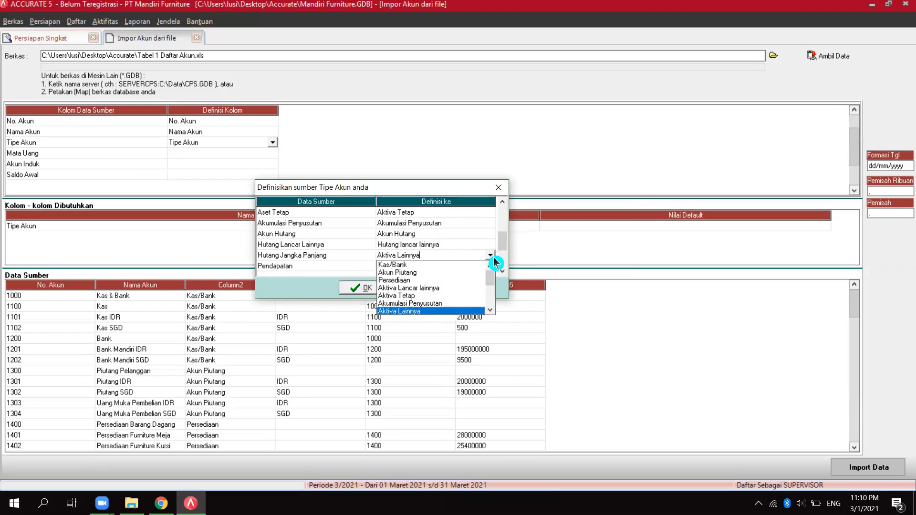
left_click(490, 310)
left_click(491, 311)
left_click(491, 310)
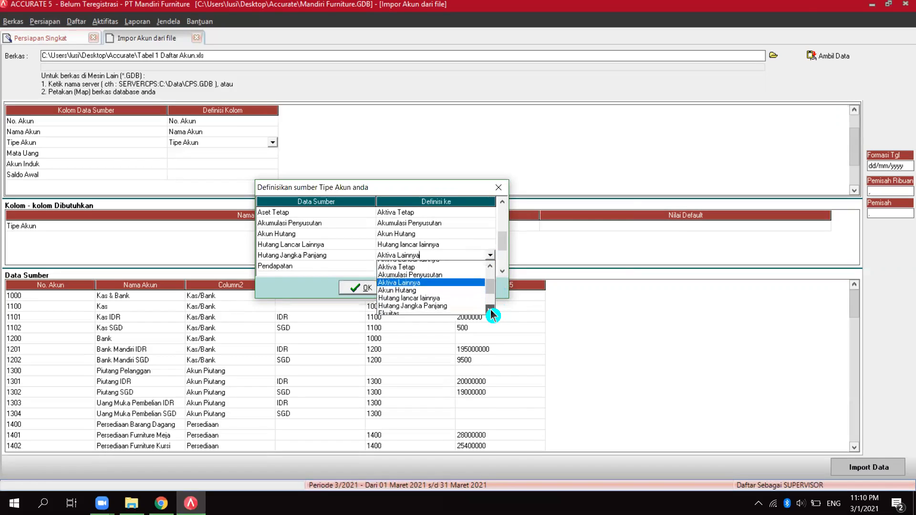
left_click(491, 310)
left_click(491, 310)
left_click(467, 296)
Define the source account type Pendapatan as Pendapatan
left_click(476, 265)
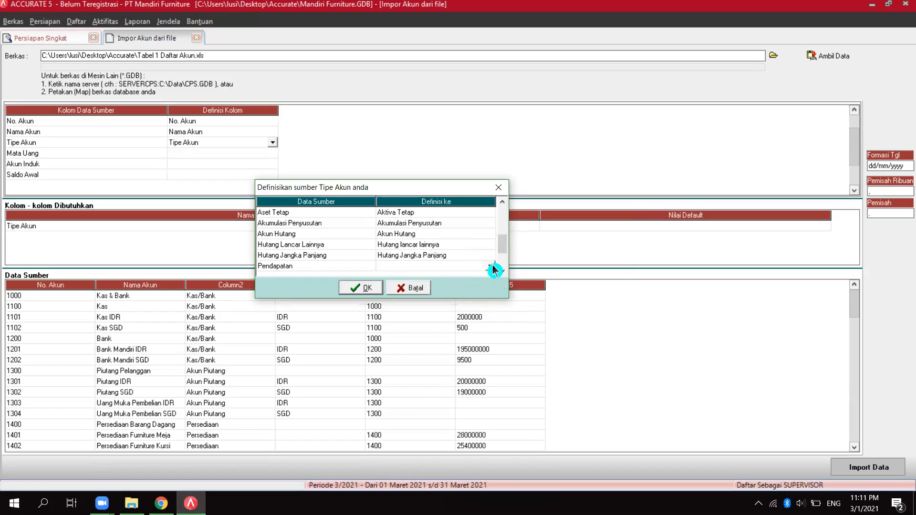
left_click(491, 266)
left_click_drag(495, 318, 494, 323)
left_click(470, 304)
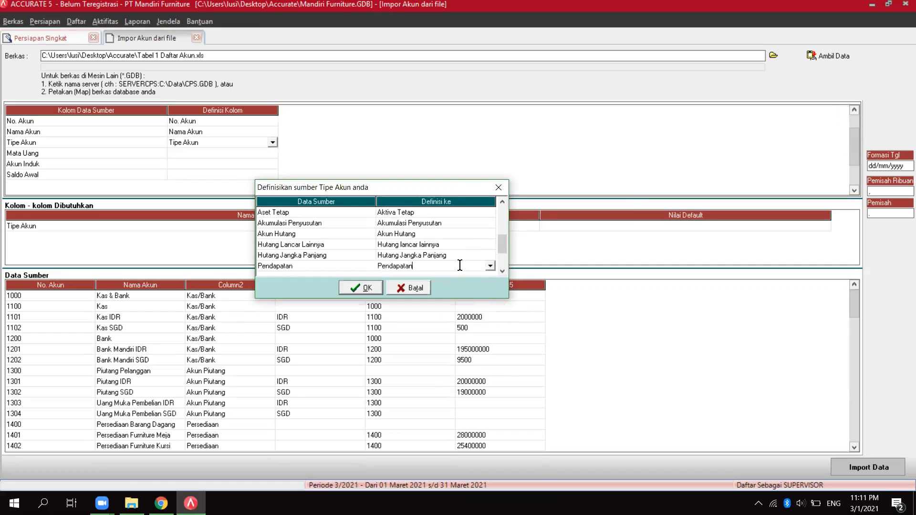
Define the source account type Harga Pokok Penjualan as Harga Pokok Penjualan
left_click(502, 271)
left_click(503, 272)
left_click(502, 271)
left_click(503, 272)
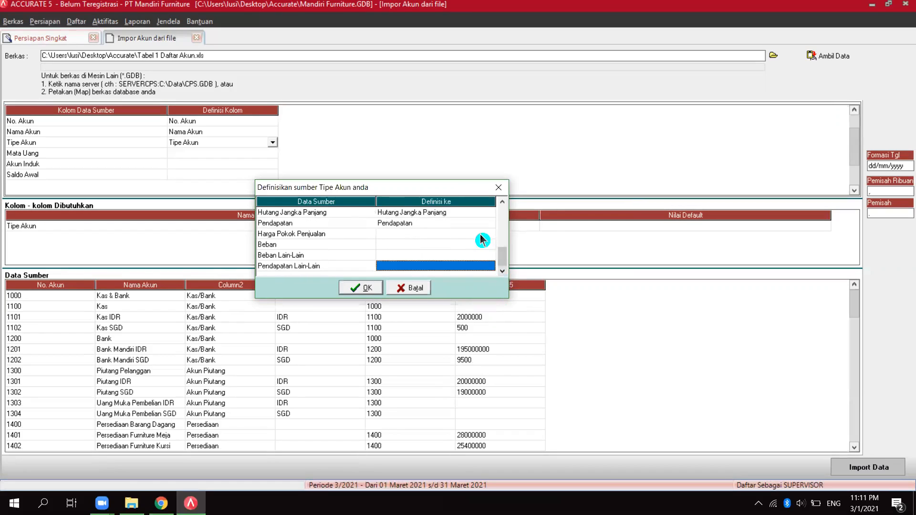
left_click(480, 234)
left_click(485, 237)
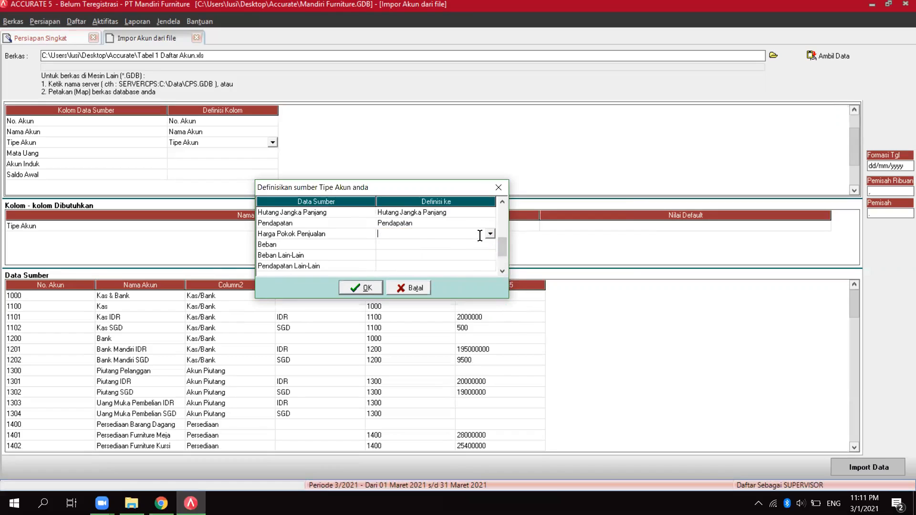
left_click(491, 234)
left_click(490, 288)
left_click(490, 288)
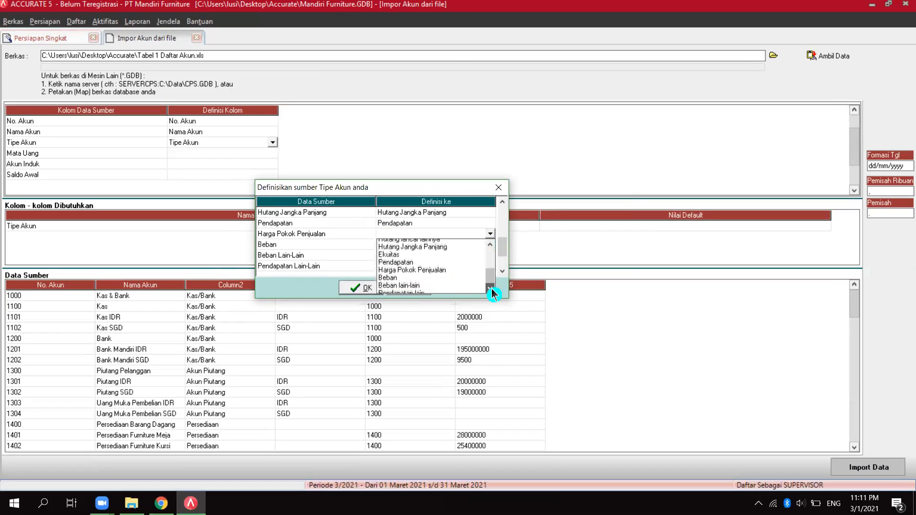
left_click(455, 265)
left_click(478, 248)
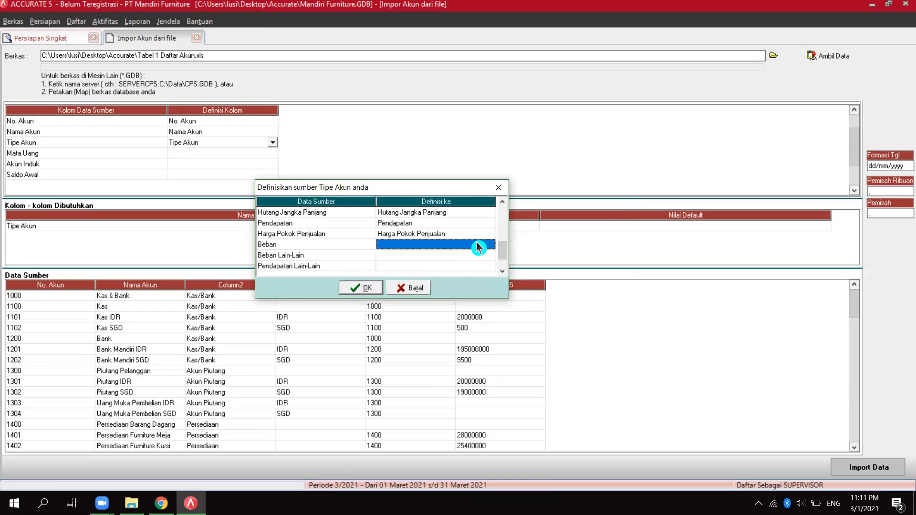
left_click(490, 244)
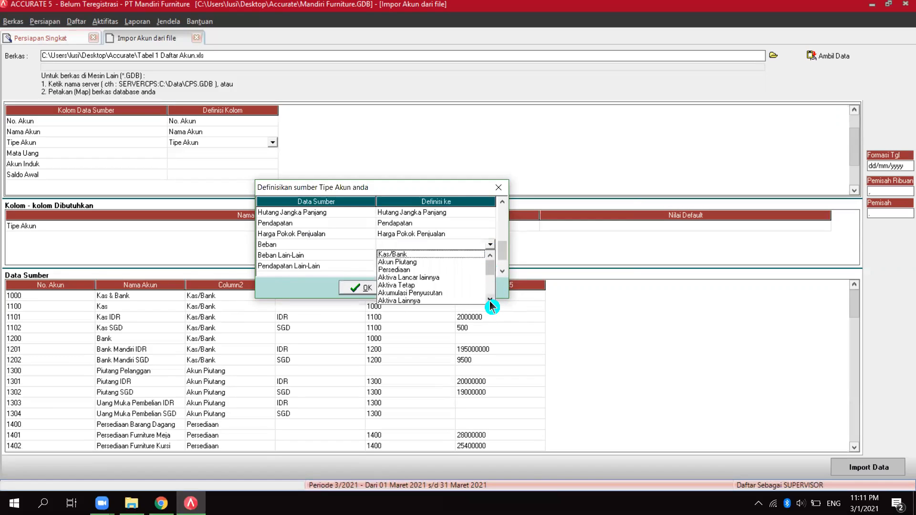
left_click(484, 293)
left_click(491, 255)
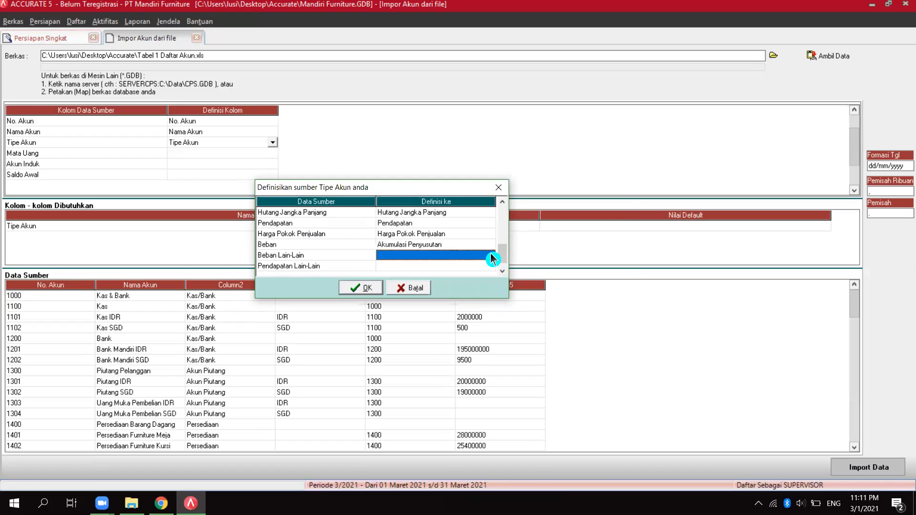
Define the source account type Beban as Beban
left_click(490, 248)
left_click(490, 248)
left_click(490, 244)
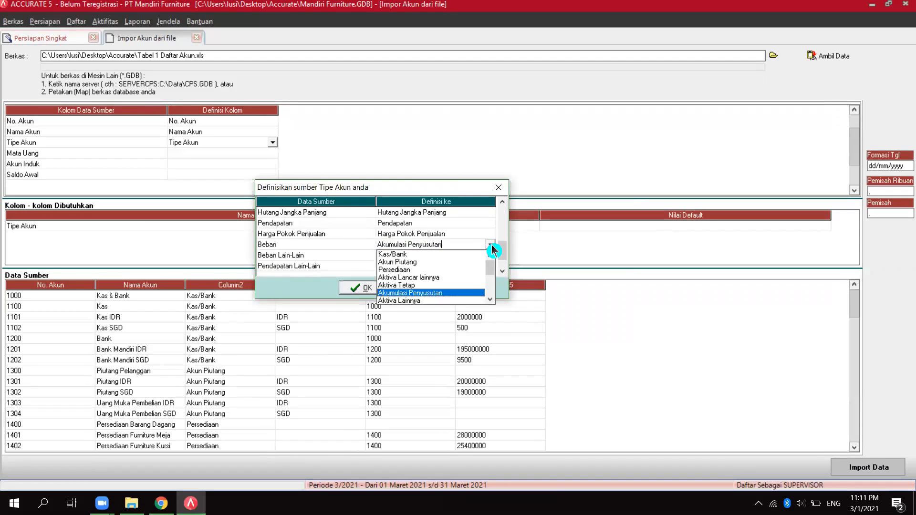
left_click(493, 298)
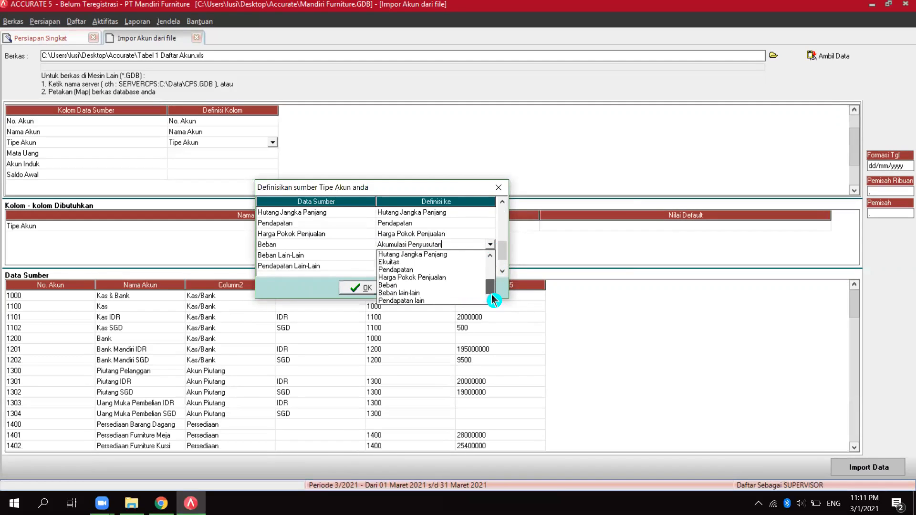
left_click(454, 286)
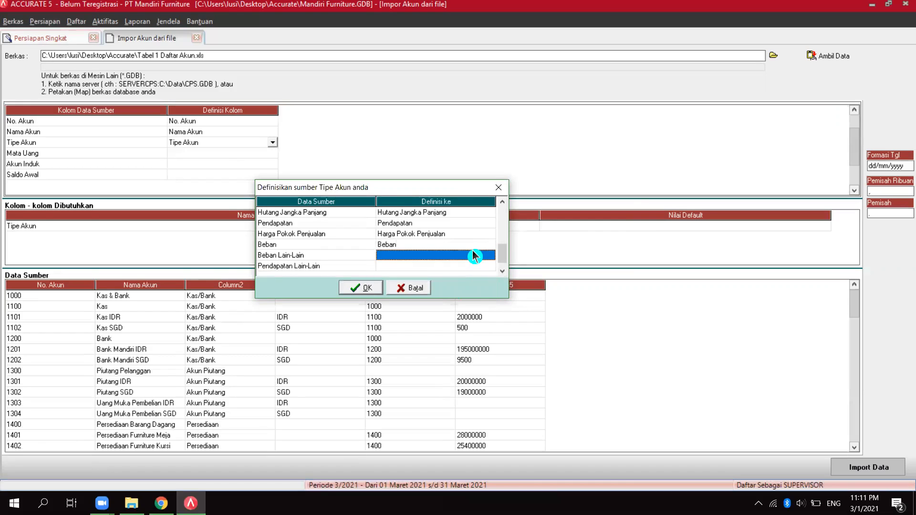
Define the source account type Beban Lain-Lain as Beban lain-lain
left_click(474, 256)
left_click(470, 255)
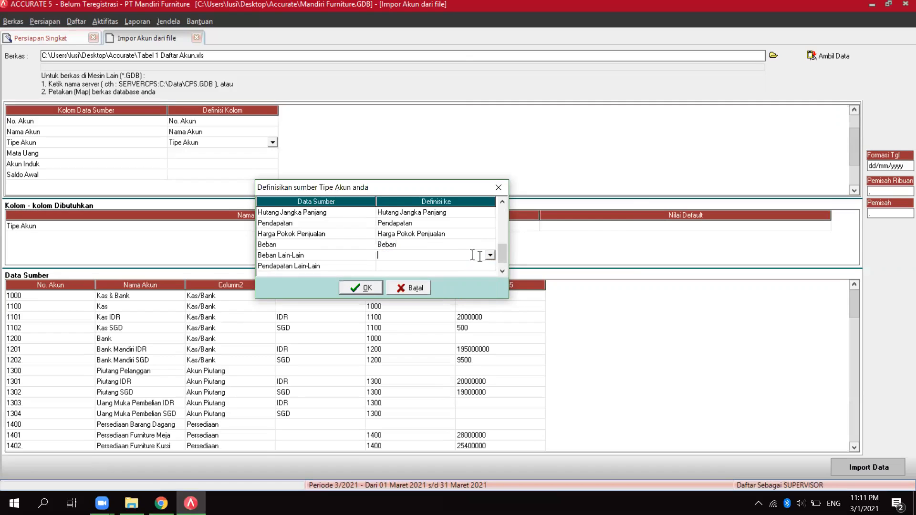
left_click(490, 256)
left_click_drag(492, 274, 493, 306)
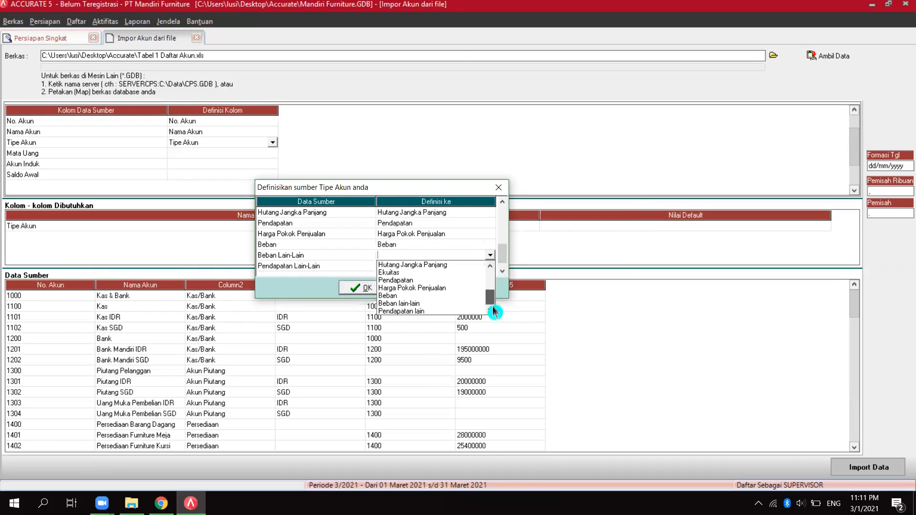
left_click(458, 305)
Define the source account type Pendapatan Lain-Lain as Pendapatan lain and accept the account type definitions
left_click(467, 265)
left_click(463, 264)
left_click(490, 266)
left_click_drag(491, 279, 493, 323)
left_click(456, 322)
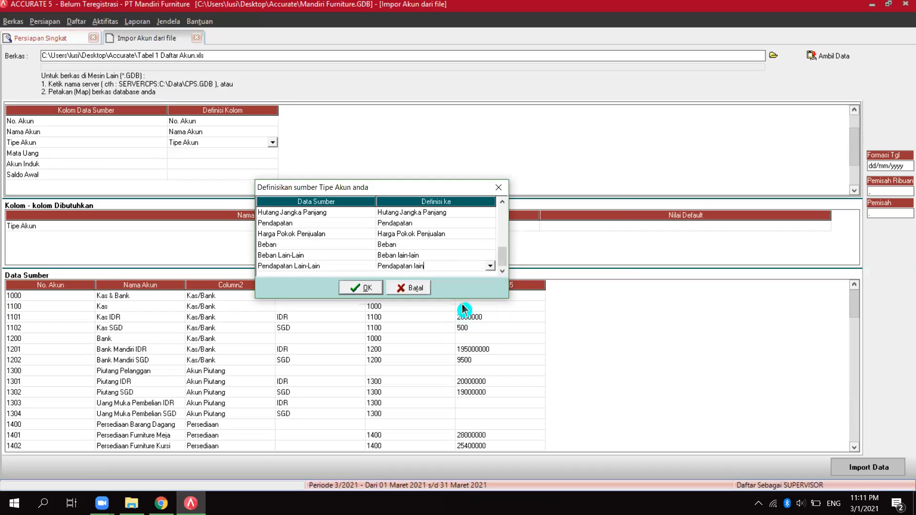
left_click(362, 287)
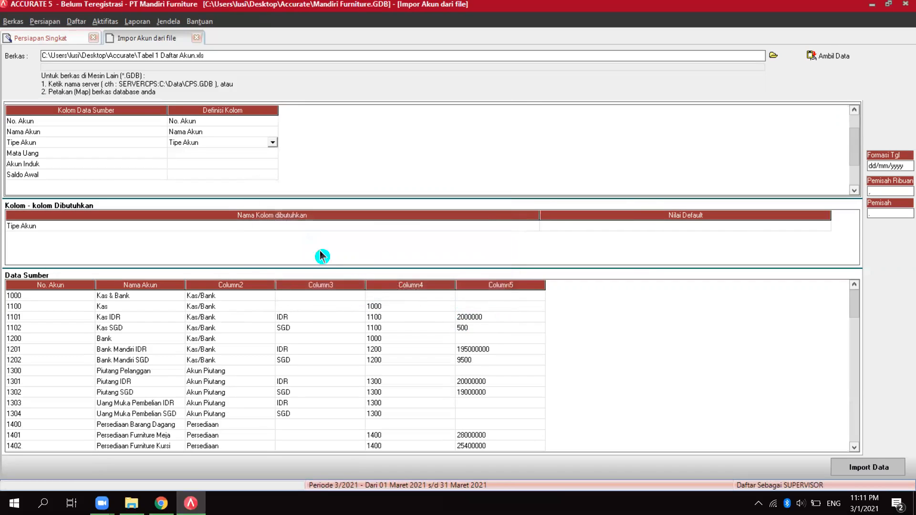
Map the source column Mata Uang to the Mata Uang column definition
left_click(254, 152)
left_click(255, 152)
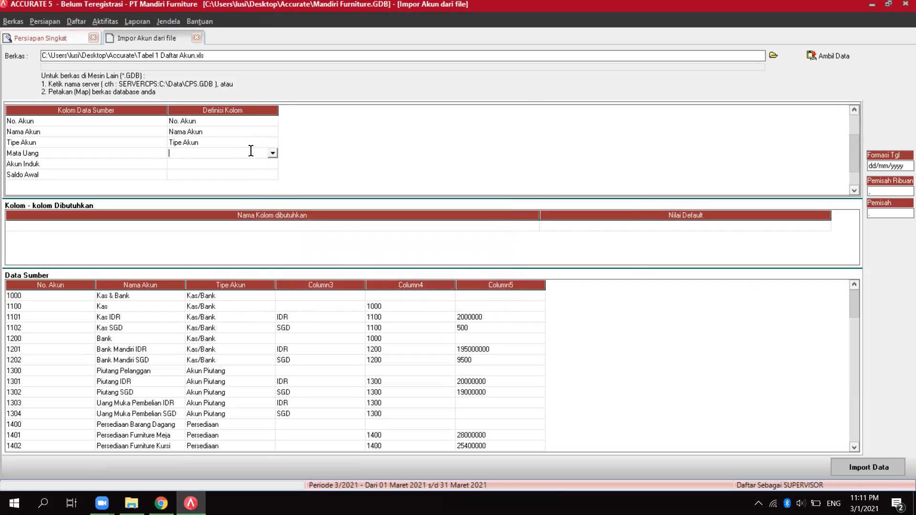
left_click(273, 154)
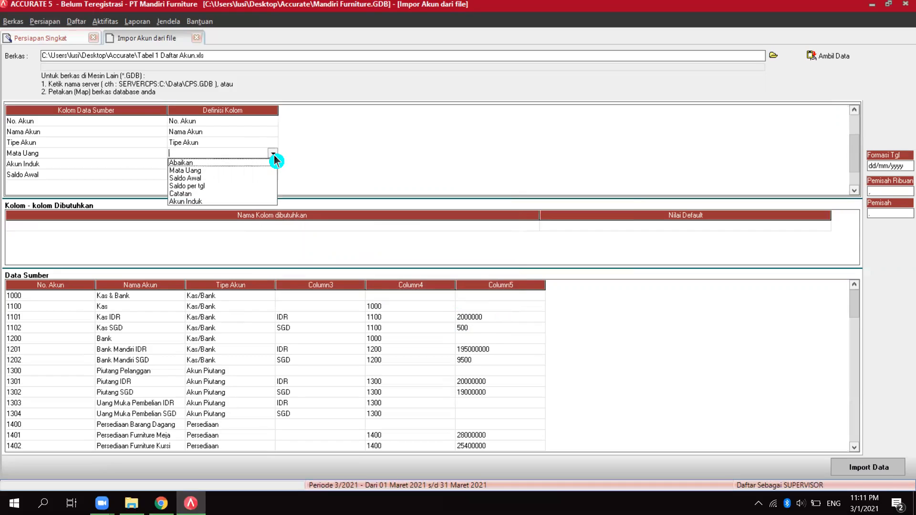
left_click(250, 171)
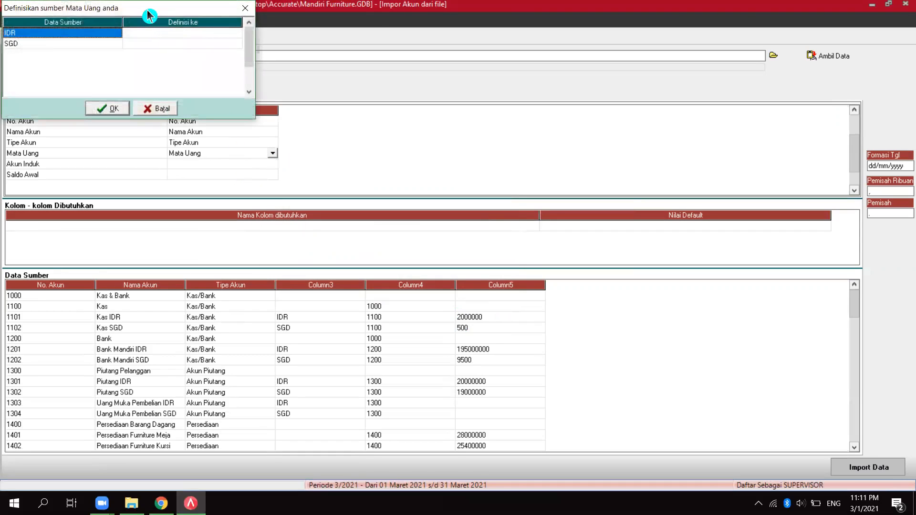
Define the source currencies IDR as IDR and SGD as SGD, and accept the currency definitions
left_click(413, 247)
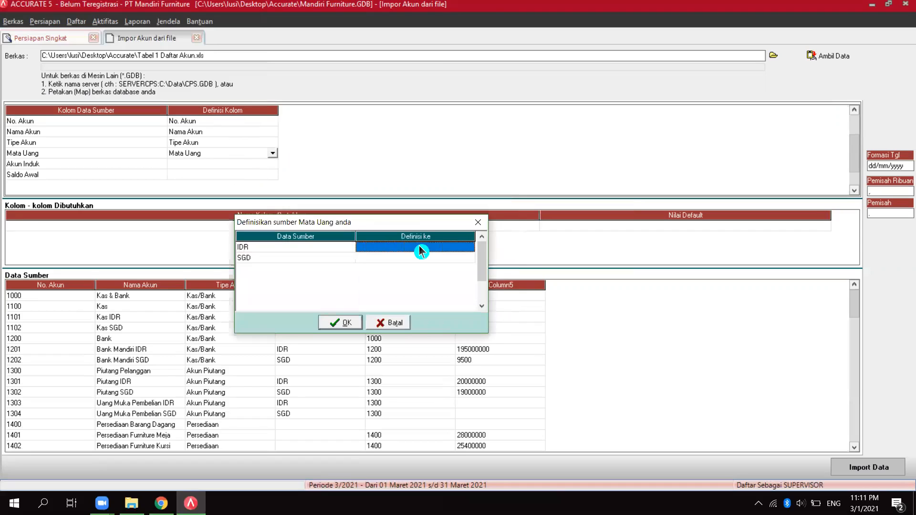
left_click(432, 247)
left_click(470, 247)
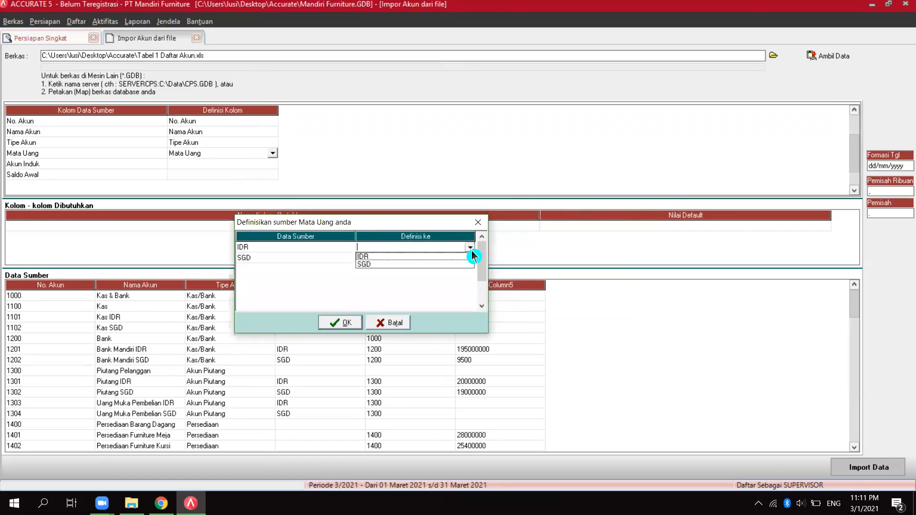
left_click(459, 258)
left_click(457, 258)
left_click(457, 258)
left_click(470, 258)
left_click(455, 273)
left_click(345, 323)
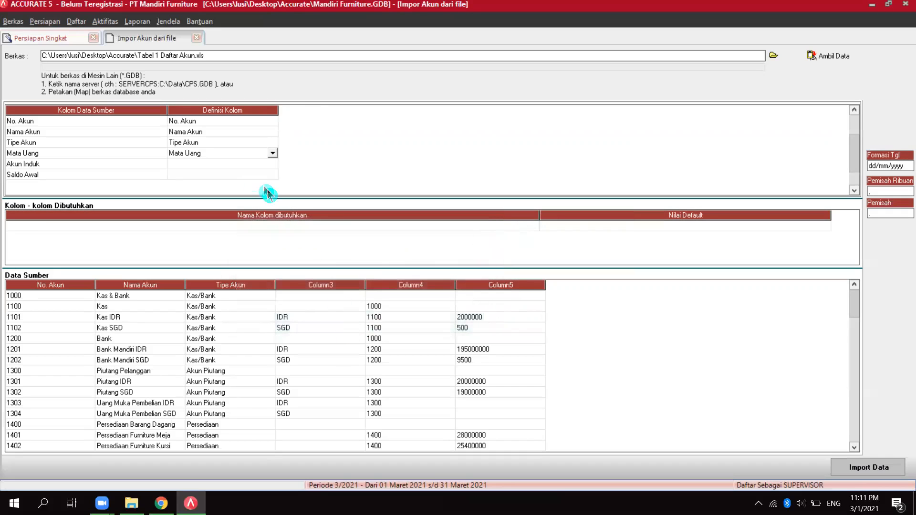
Map the source columns Akun Induk to Akun Induk and Saldo Awal to Saldo Awal
left_click(239, 164)
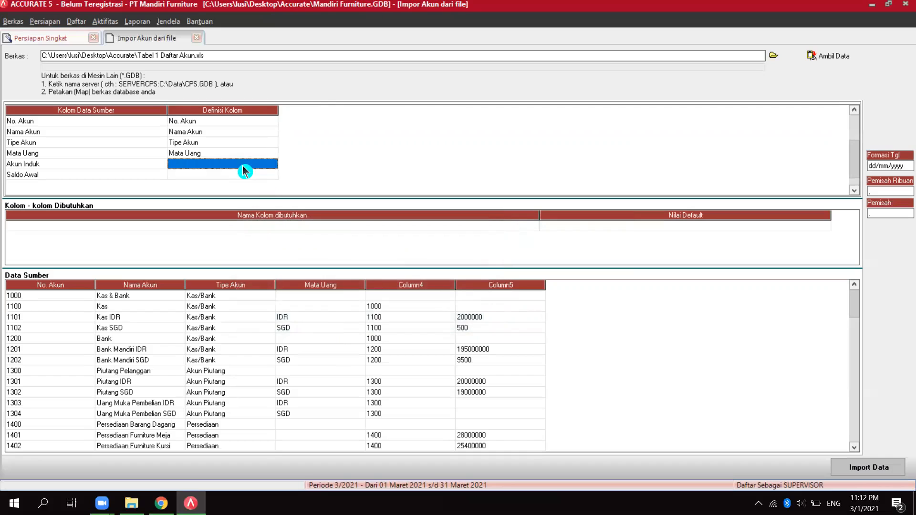
left_click(238, 164)
left_click(274, 164)
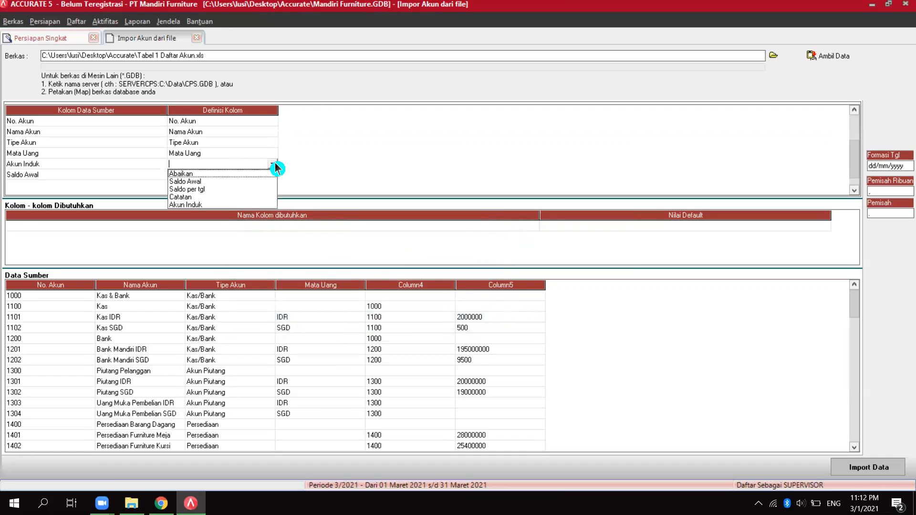
left_click(230, 205)
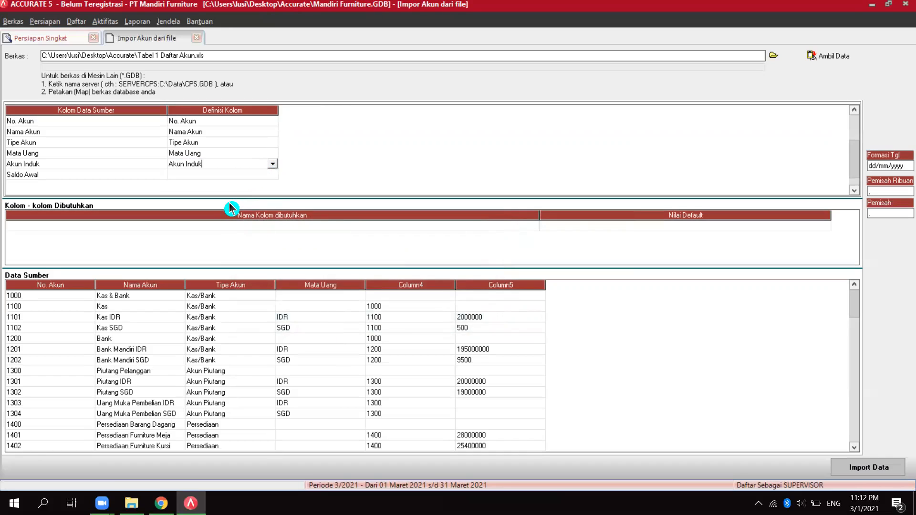
left_click(249, 174)
left_click(249, 174)
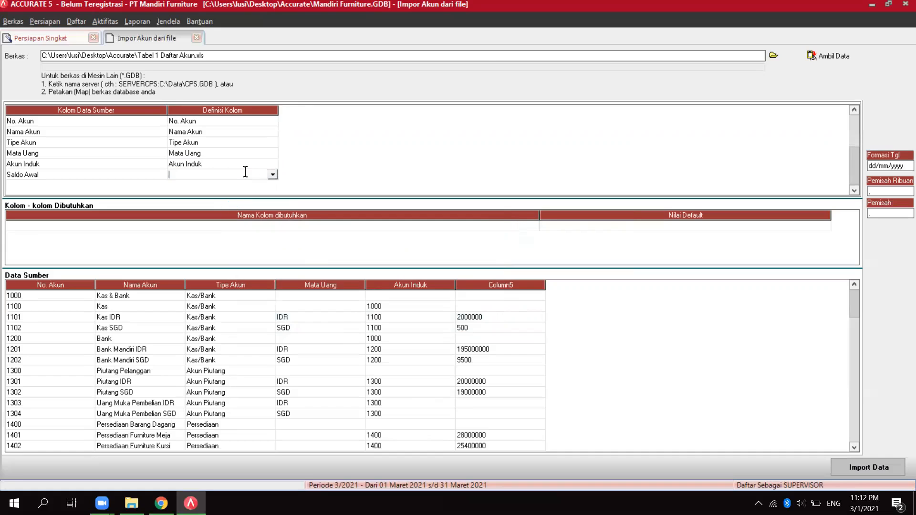
left_click(273, 175)
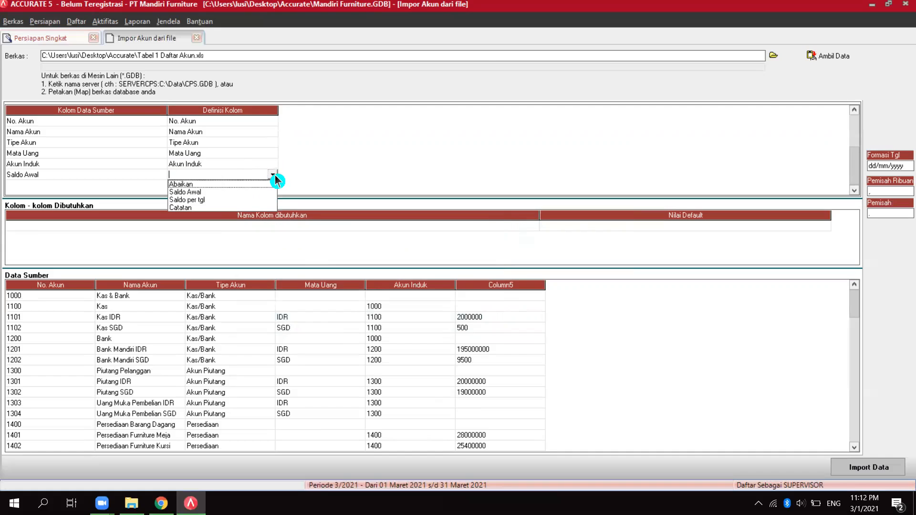
left_click(257, 193)
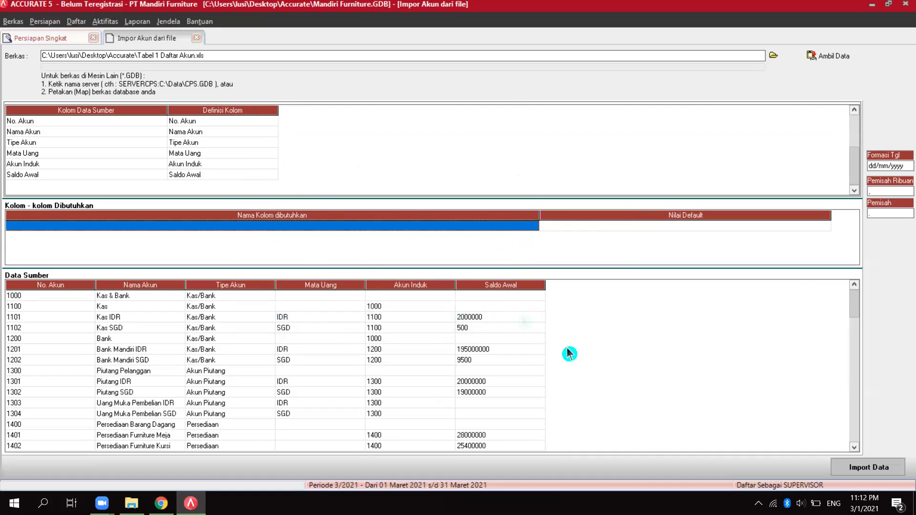
Import the mapped account data into the database and dismiss the import summary
left_click(877, 471)
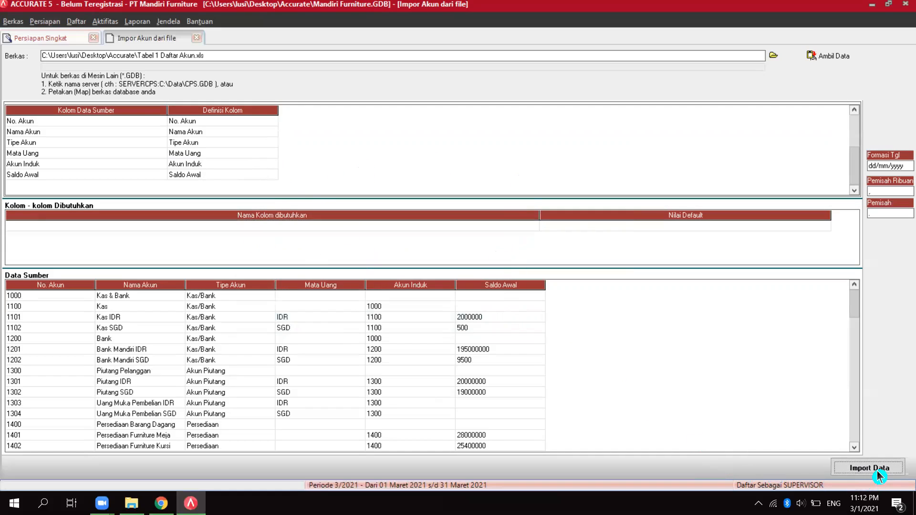
left_click(878, 473)
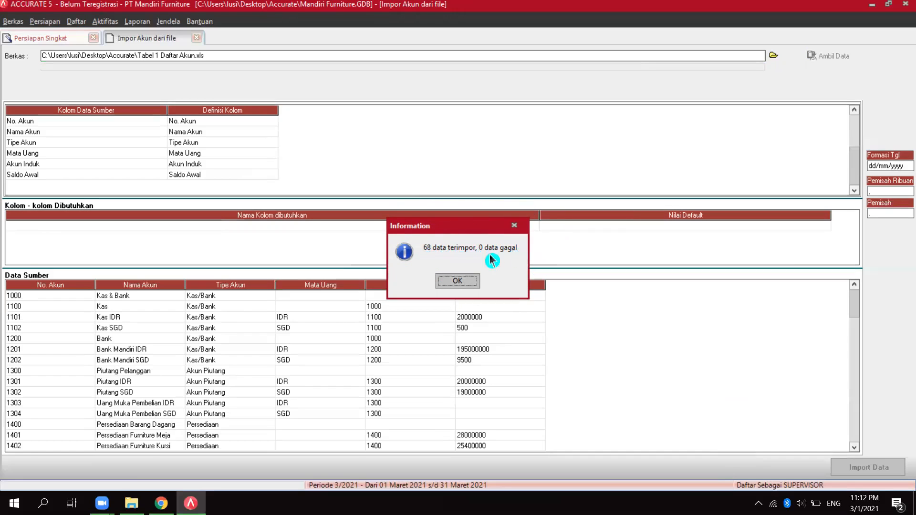
left_click(457, 281)
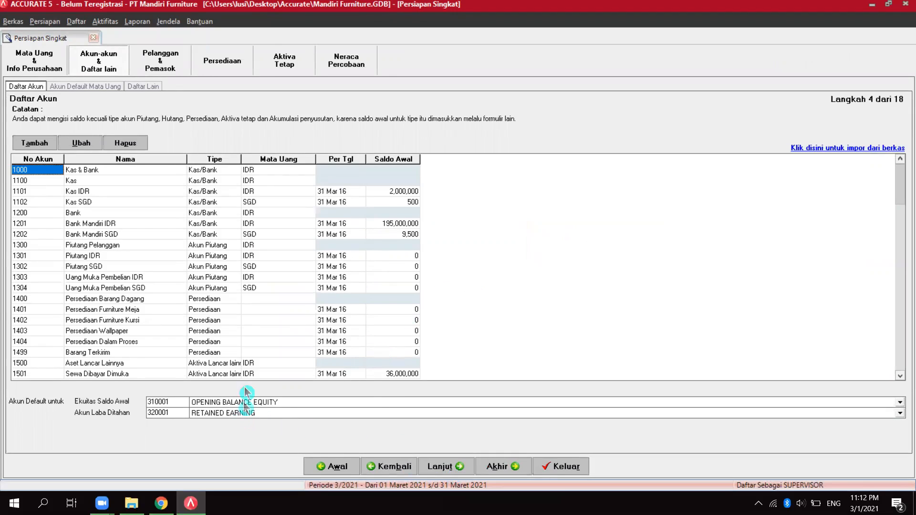
Advance the quick setup to Akun Default Mata Uang and set the default Akun Hutang for IDR to Hutang IDR
left_click(455, 469)
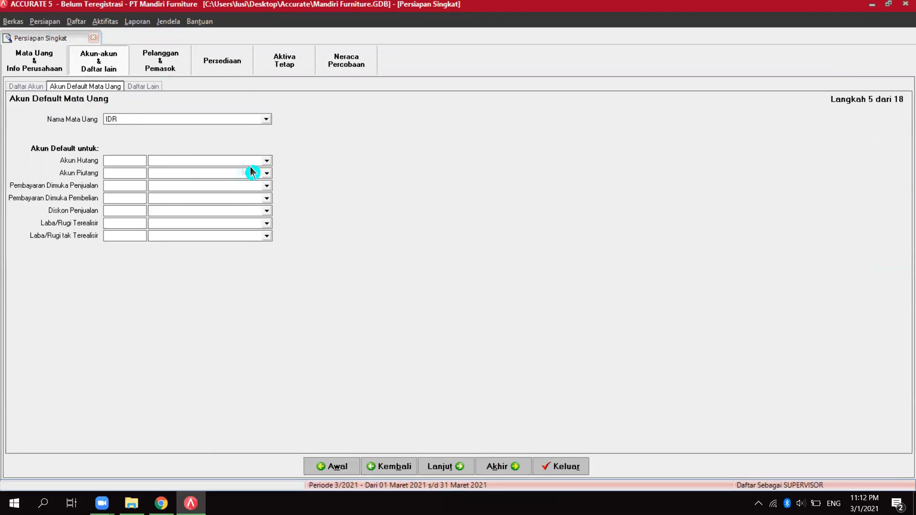
left_click(266, 161)
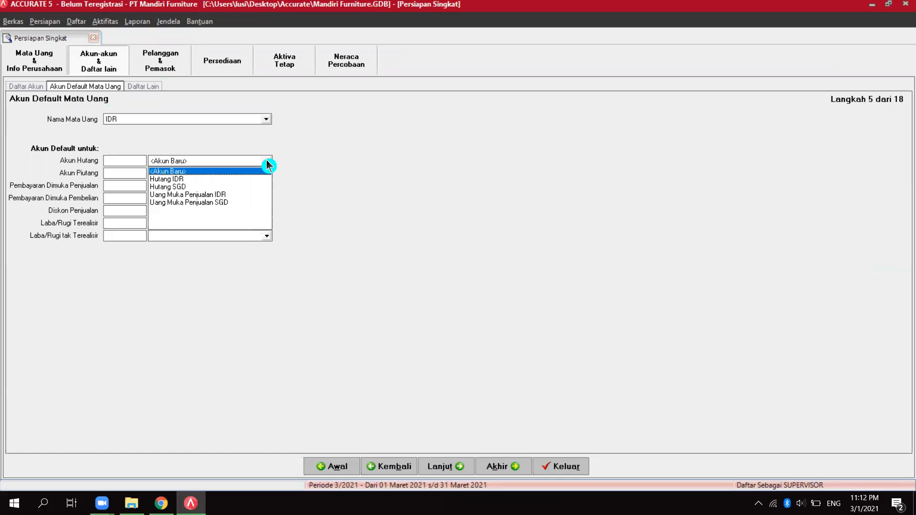
left_click(364, 148)
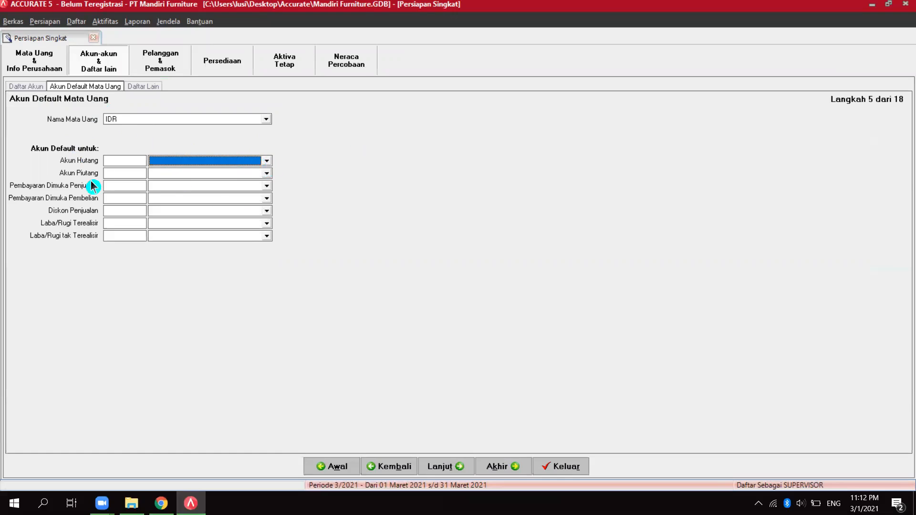
left_click(267, 163)
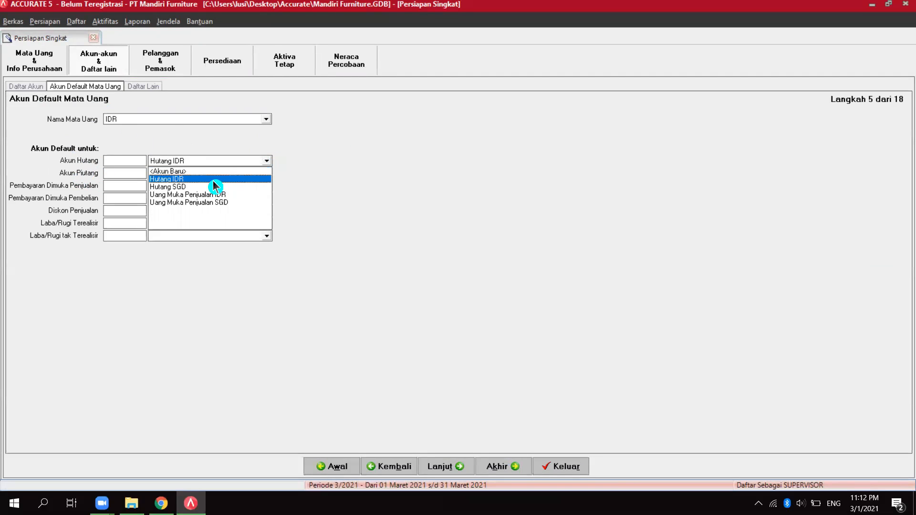
left_click(213, 181)
Set the default Akun Piutang for IDR to Piutang IDR
left_click(265, 175)
left_click(265, 174)
left_click(228, 193)
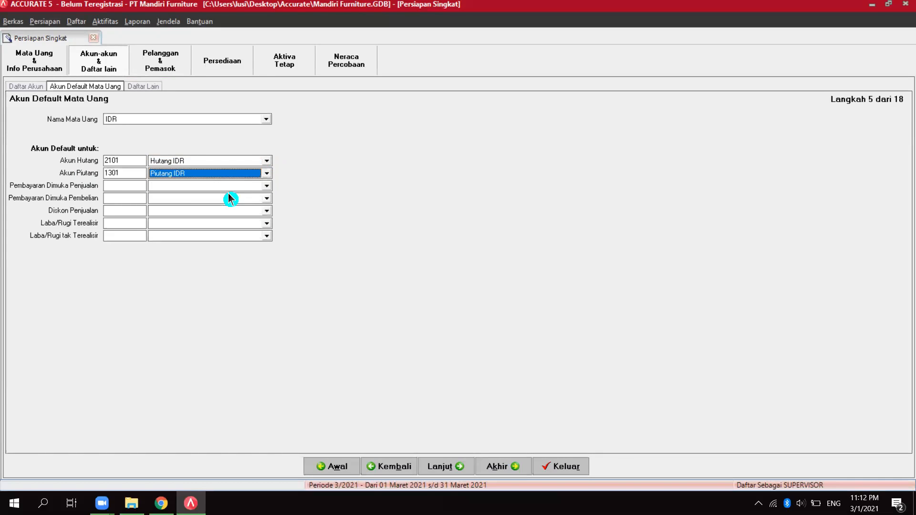
For IDR, set Pembayaran Dimuka Penjualan to Uang Muka Penjualan IDR and Pembayaran Dimuka Pembelian to Uang Muka Pembelian IDR
left_click(266, 186)
left_click(267, 187)
left_click(267, 186)
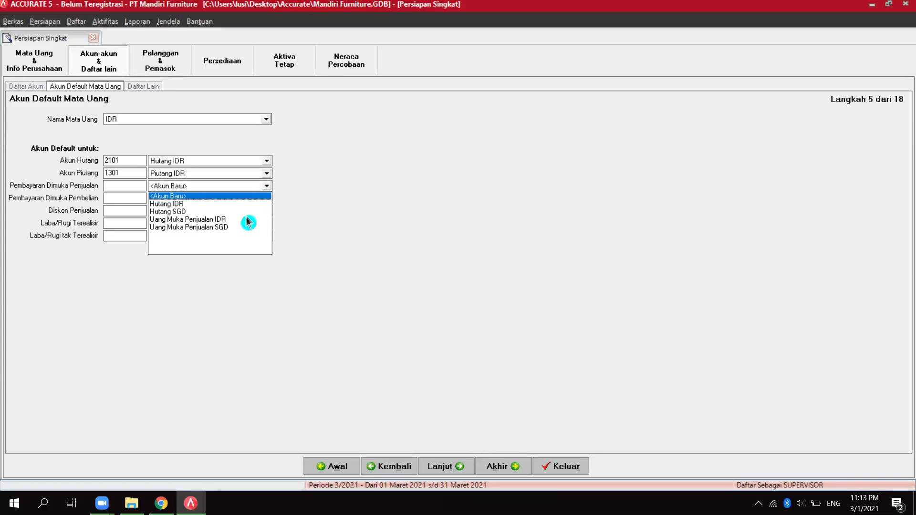
left_click(245, 219)
left_click(262, 202)
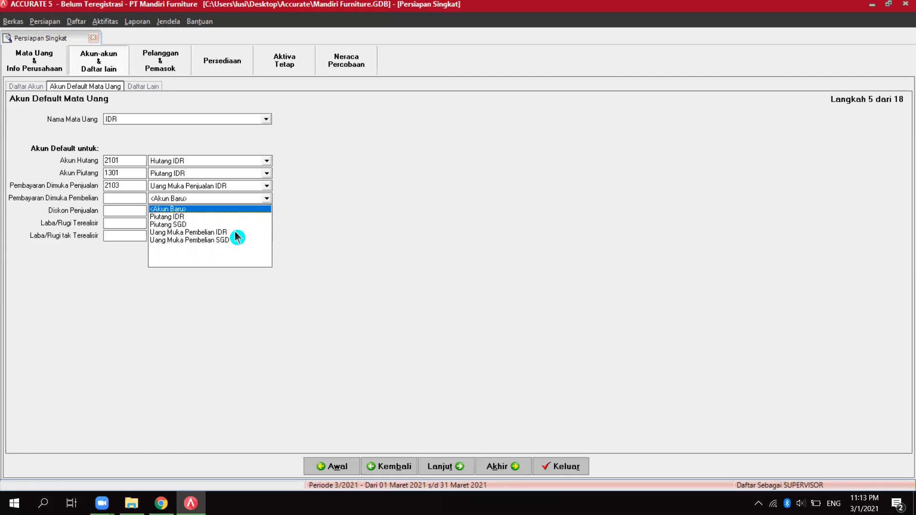
left_click(235, 232)
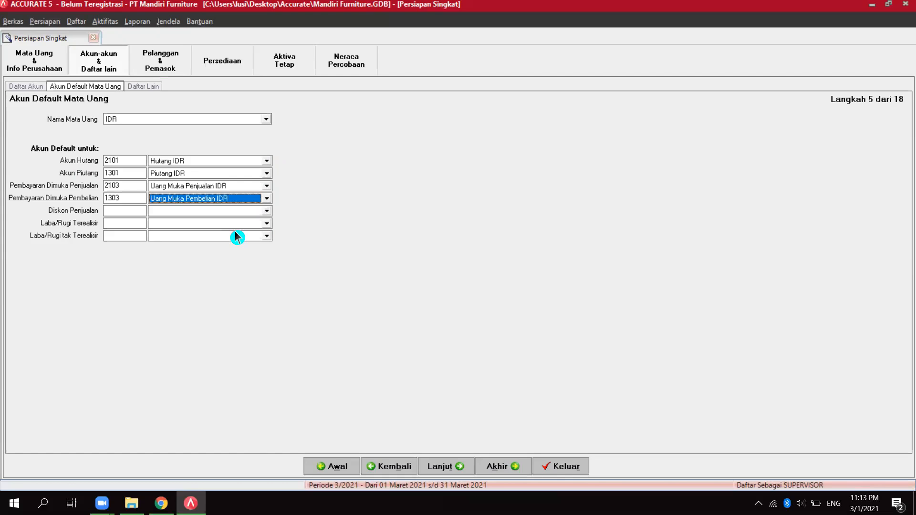
Set the IDR default Diskon Penjualan to Potongan Penjualan and Laba/Rugi Terealisir to Selisih Kurs
left_click(267, 211)
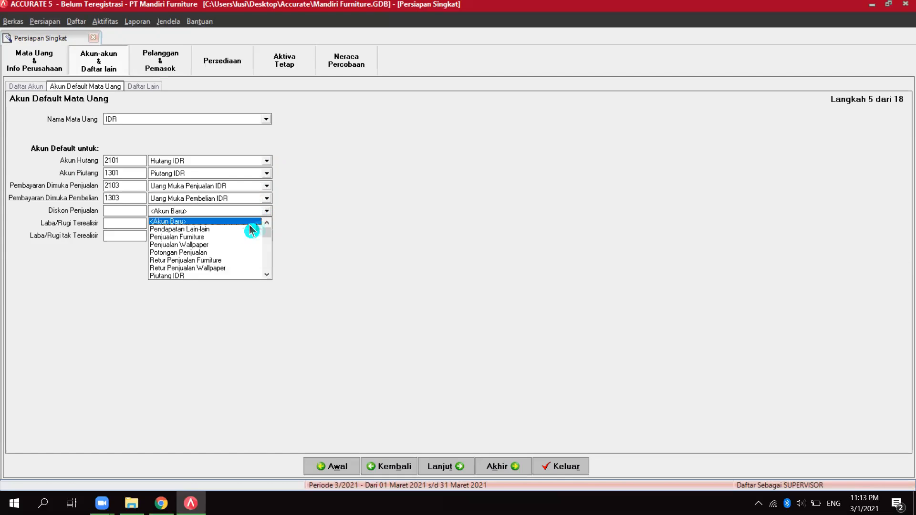
left_click(231, 252)
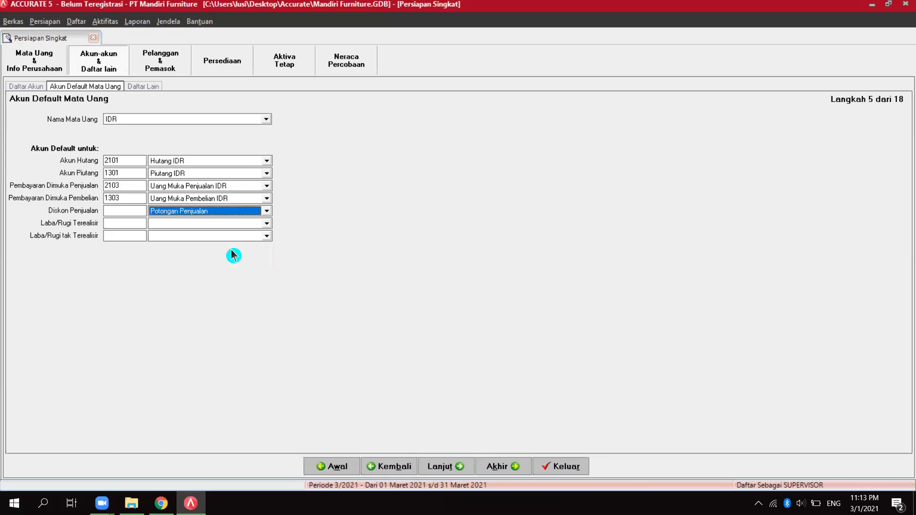
left_click(266, 223)
scroll(265, 247, "down", 1)
left_click(270, 270)
left_click(267, 226)
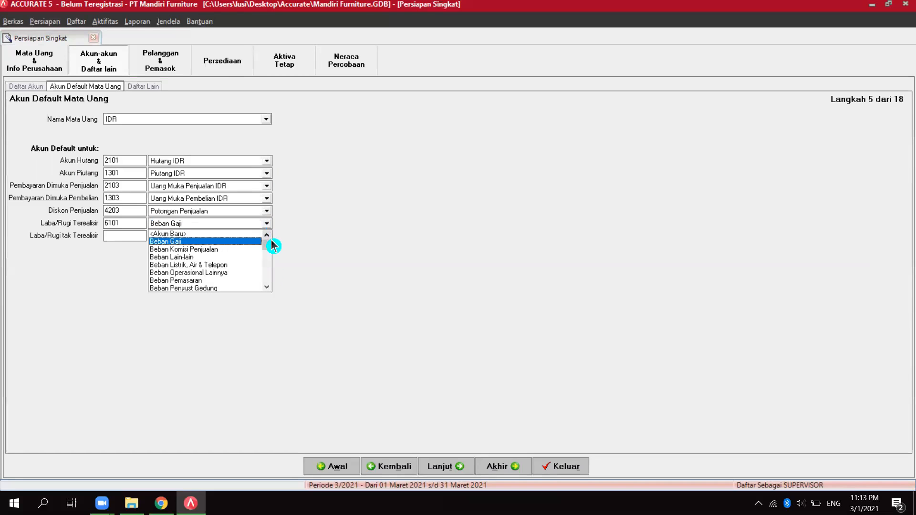
scroll(274, 315, "down", 5)
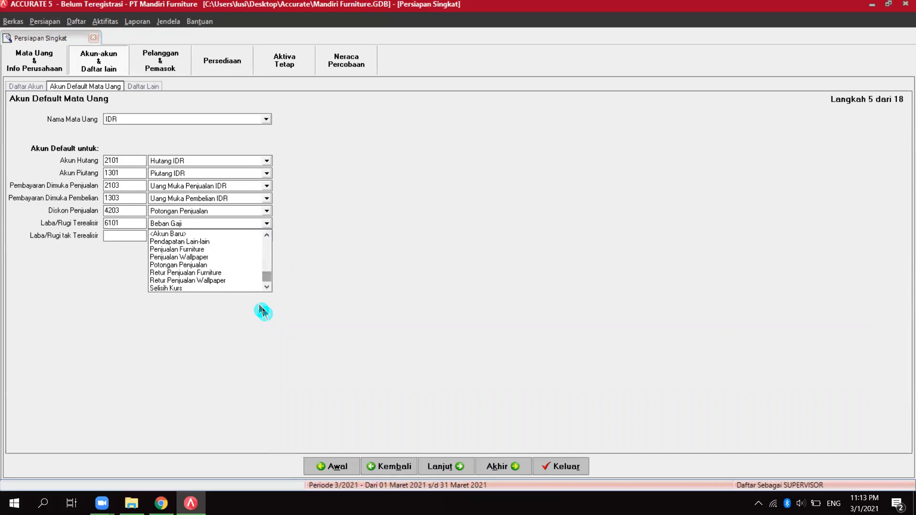
left_click(238, 287)
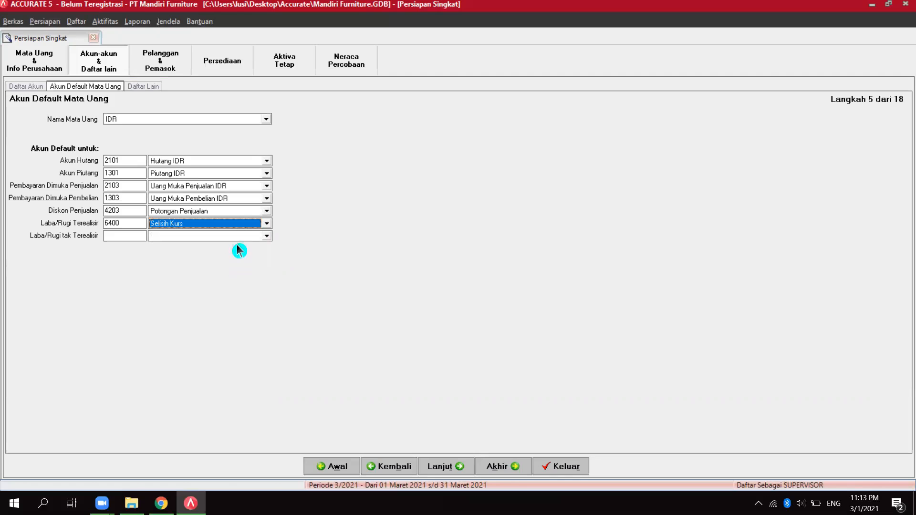
Set the IDR default account for Laba/Rugi tak Terealisir to Selisih Kurs
left_click(244, 235)
left_click(247, 237)
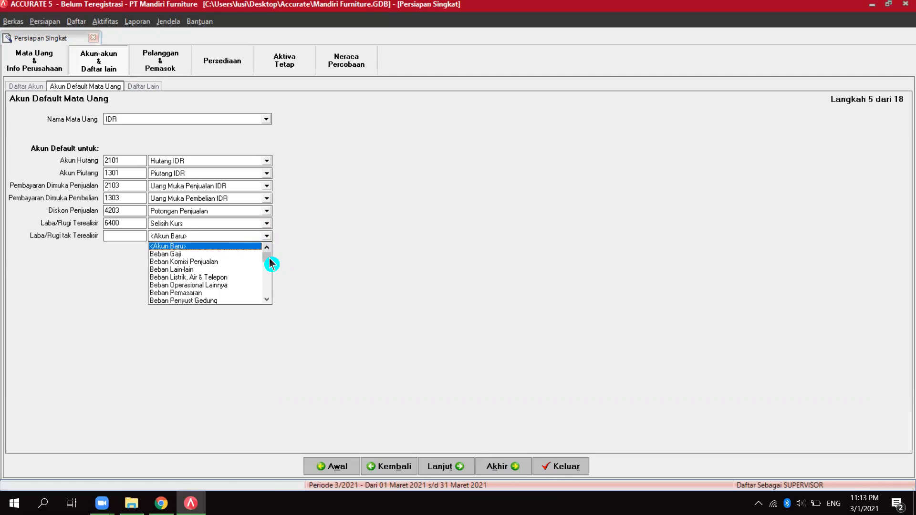
scroll(234, 297, "down", 5)
left_click(233, 297)
left_click(262, 237)
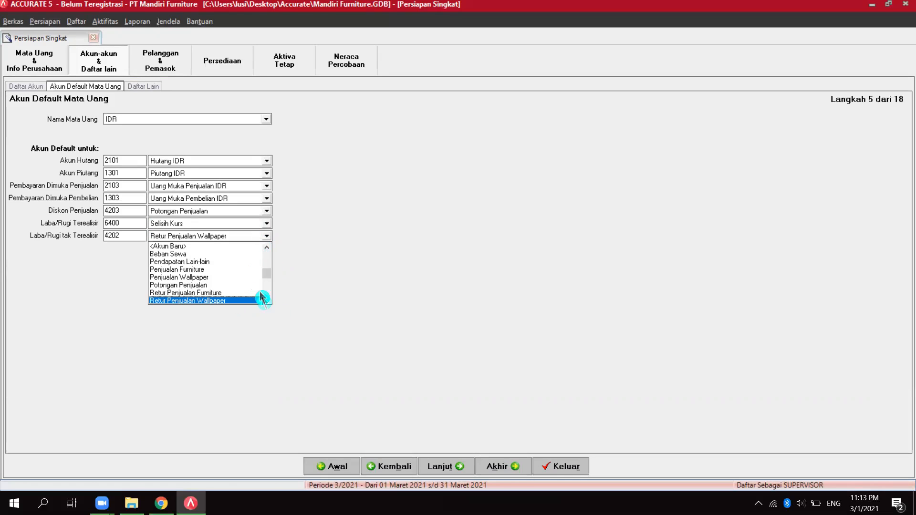
scroll(266, 282, "up", 2)
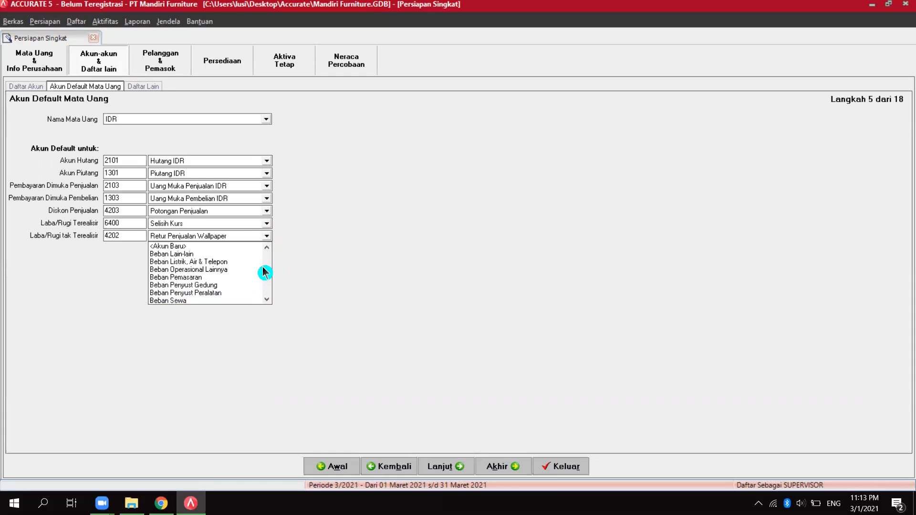
scroll(270, 301, "down", 3)
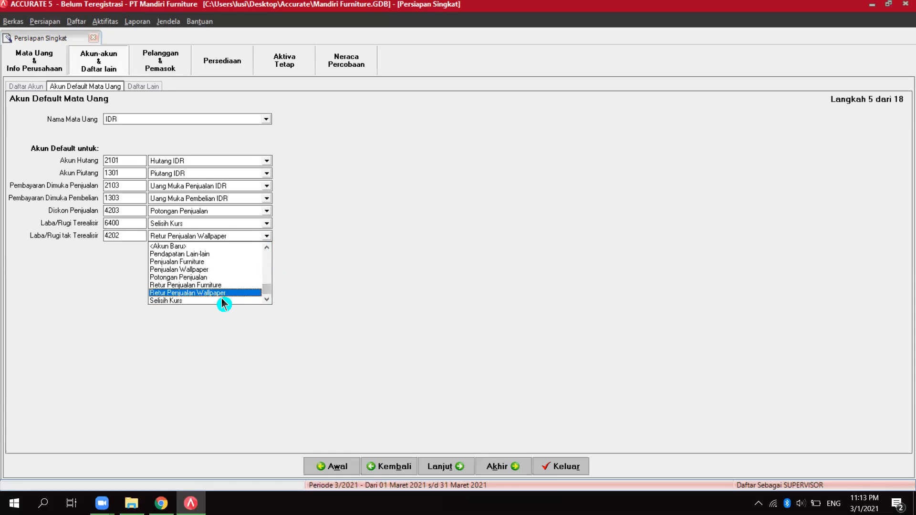
left_click(221, 299)
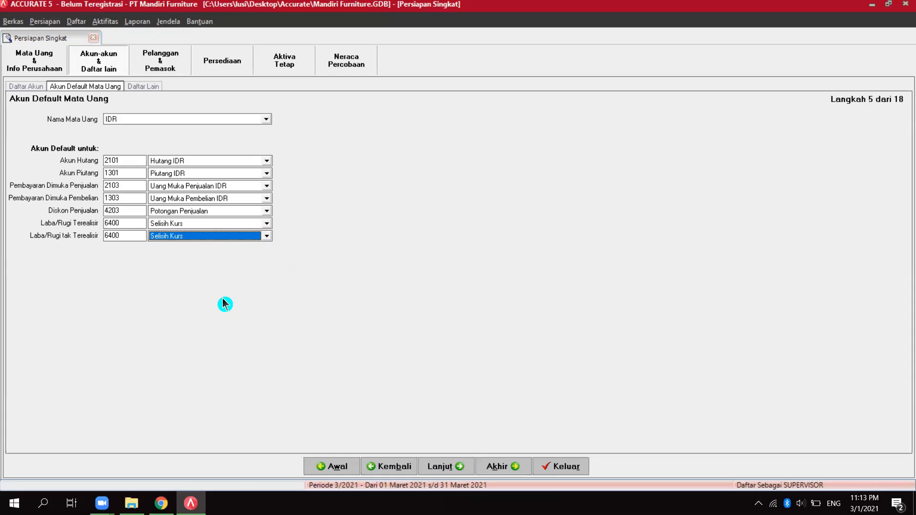
For SGD, set Pembayaran Dimuka Penjualan to Uang Muka Penjualan IDR and Pembayaran Dimuka Pembelian to Uang Muka Pembelian SGD
left_click(265, 120)
left_click(218, 141)
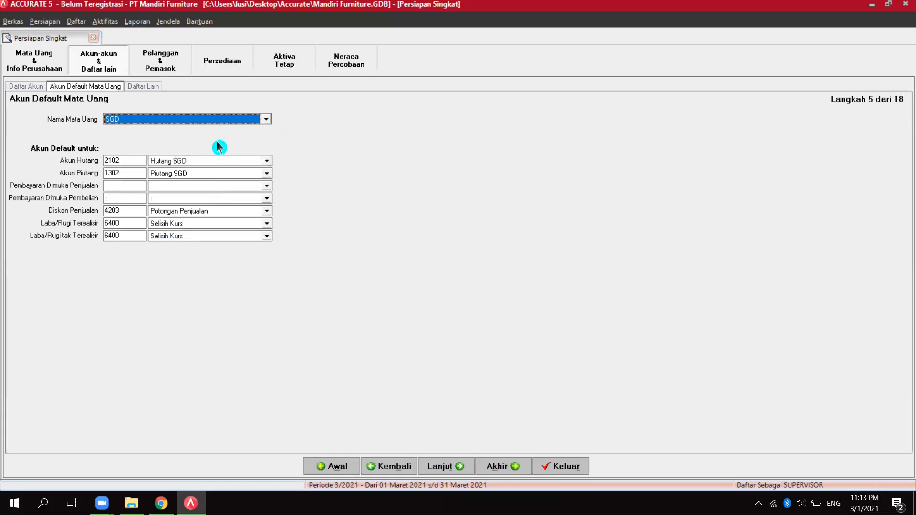
left_click(266, 187)
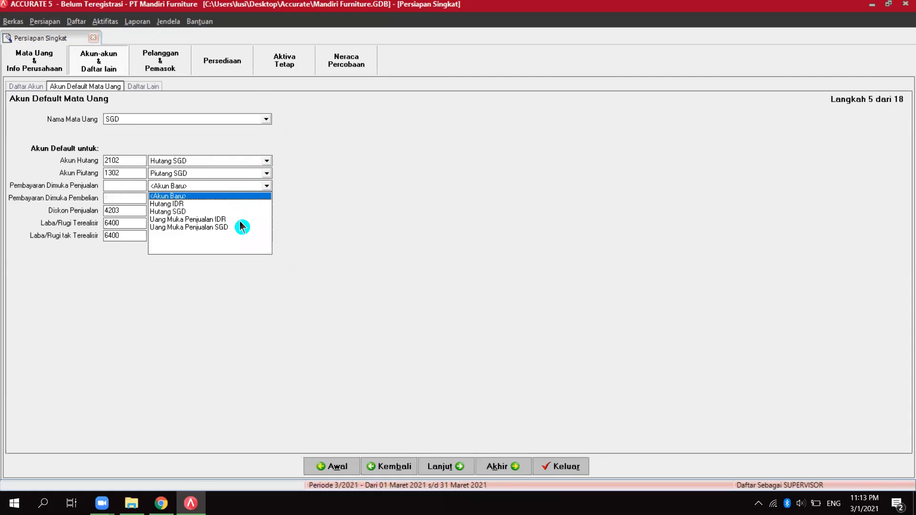
left_click(239, 220)
left_click(266, 199)
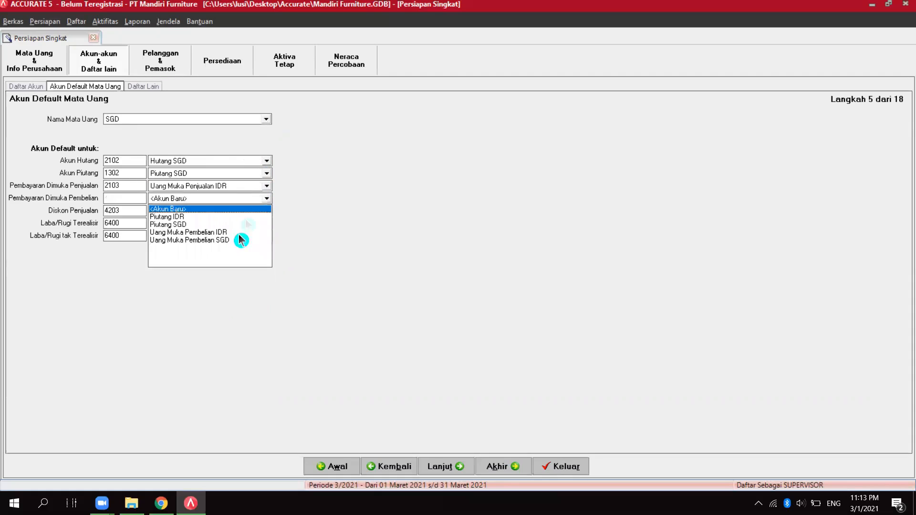
left_click(236, 245)
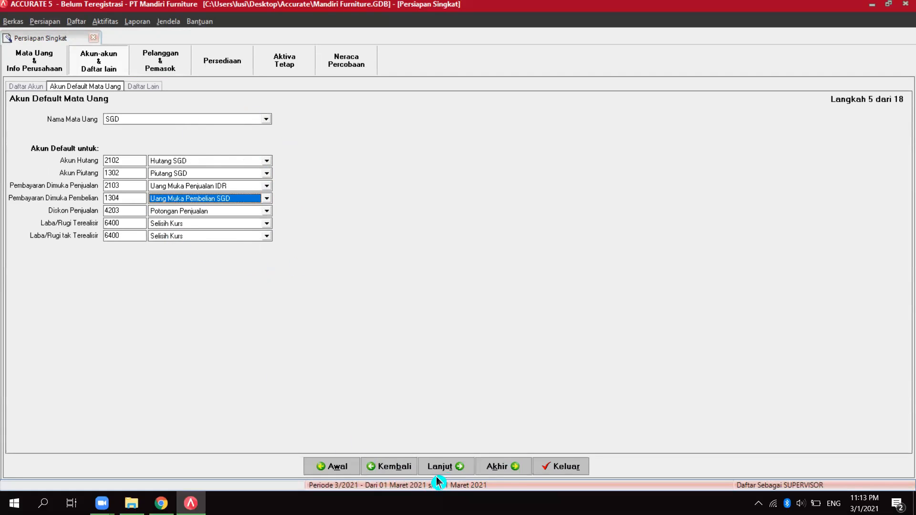
Advance the quick setup to Daftar Lain and look up the Termin pembayaran section of Materi 1.pdf in Chrome
left_click(451, 472)
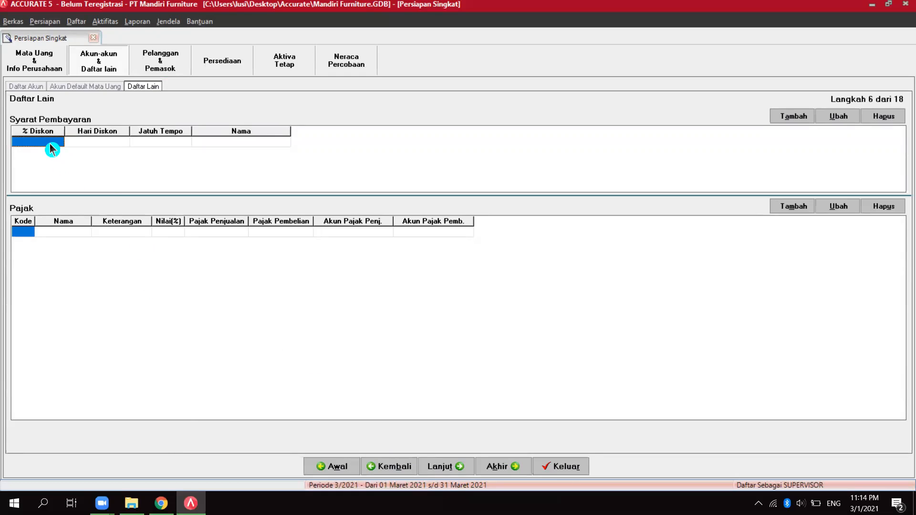
left_click(160, 503)
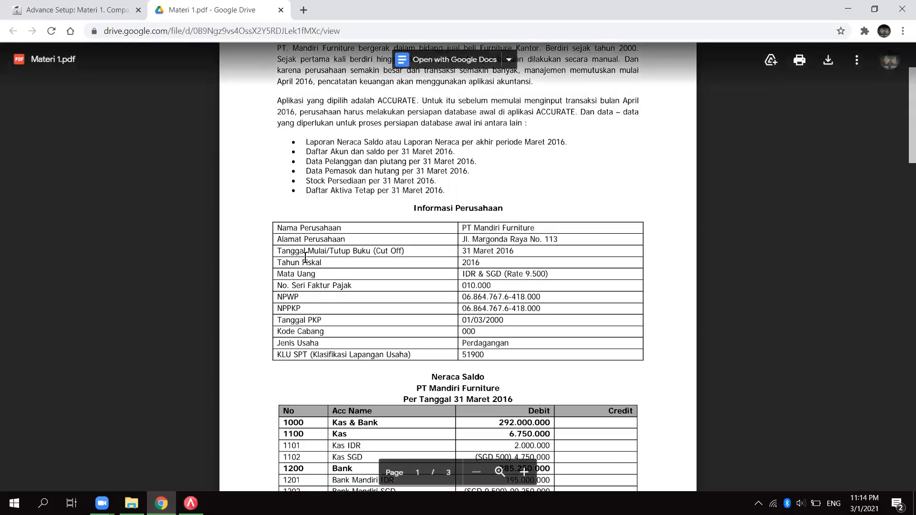
scroll(308, 276, "down", 3)
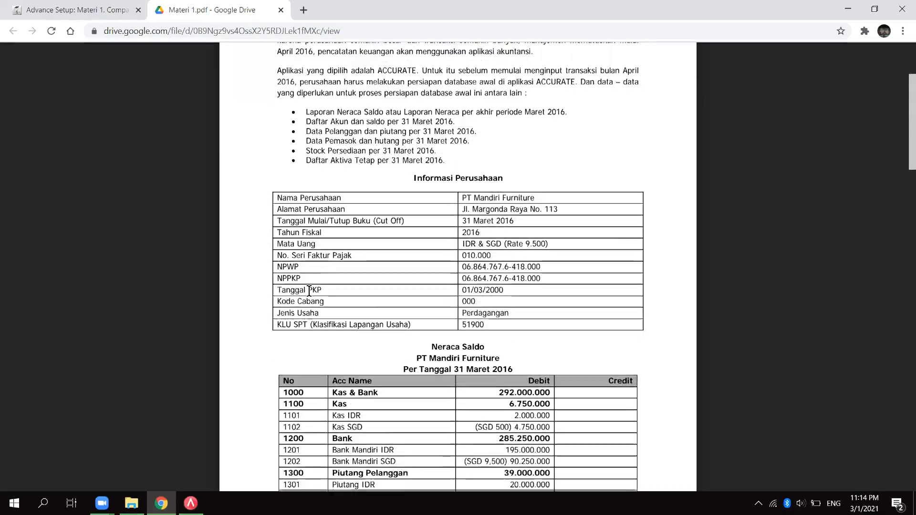
scroll(319, 283, "up", 2)
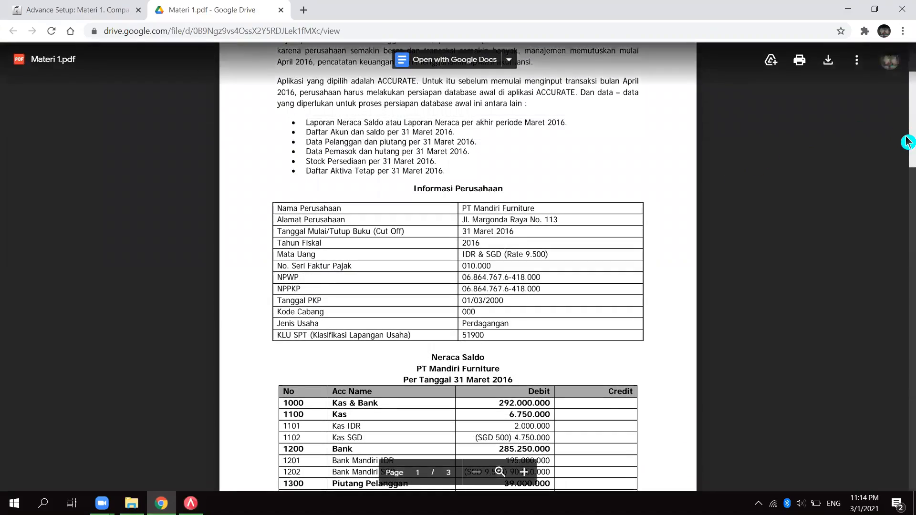
scroll(906, 143, "down", 3)
left_click_drag(907, 198, 906, 411)
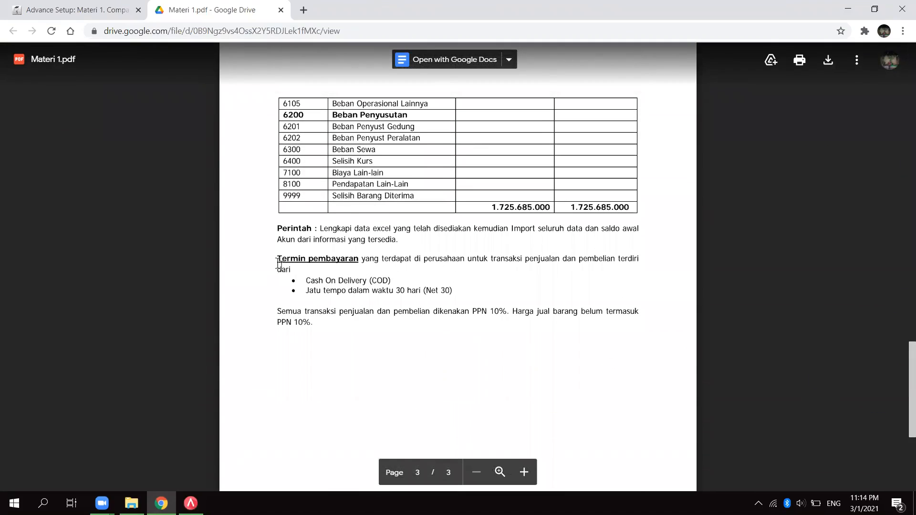
double_click(313, 282)
left_click_drag(345, 280, 465, 291)
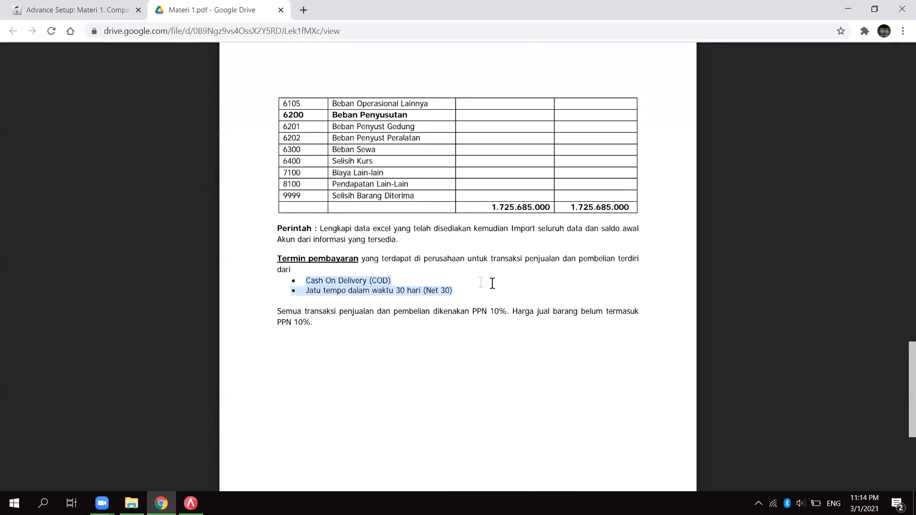
Back in ACCURATE, add a payment term named C.O.D with 0 for discount percentage, discount days and due days
left_click(191, 504)
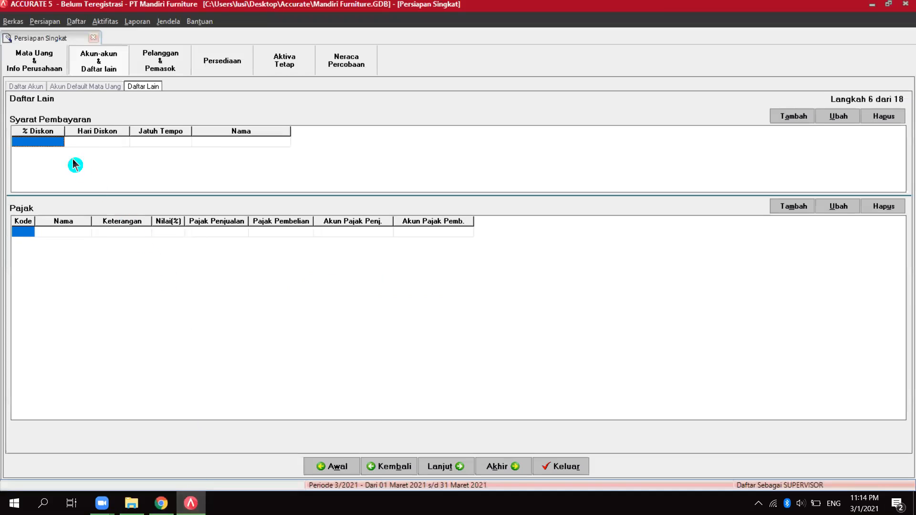
left_click(50, 143)
type("0")
left_click(99, 142)
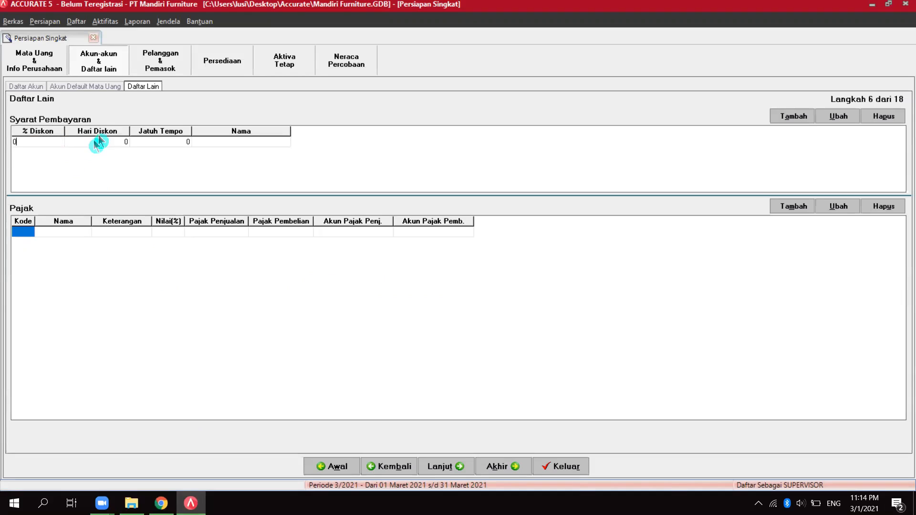
left_click(124, 142)
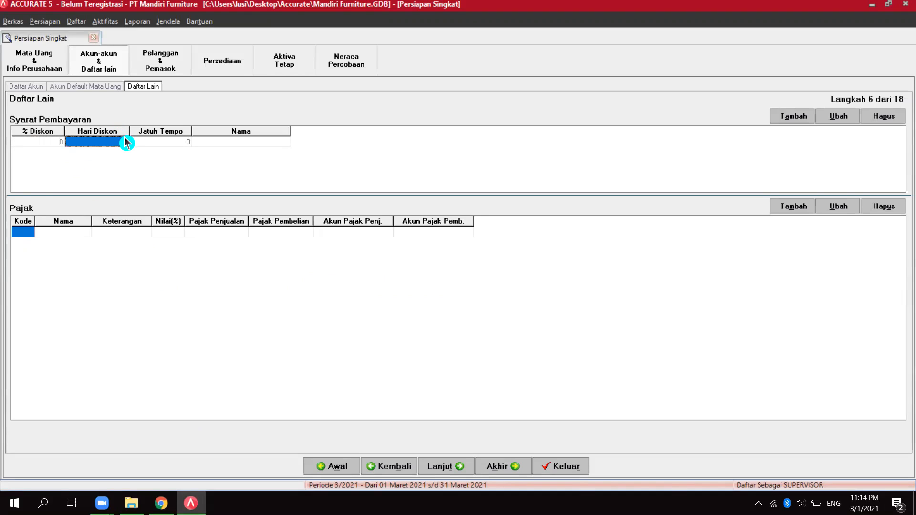
left_click(169, 145)
left_click(215, 144)
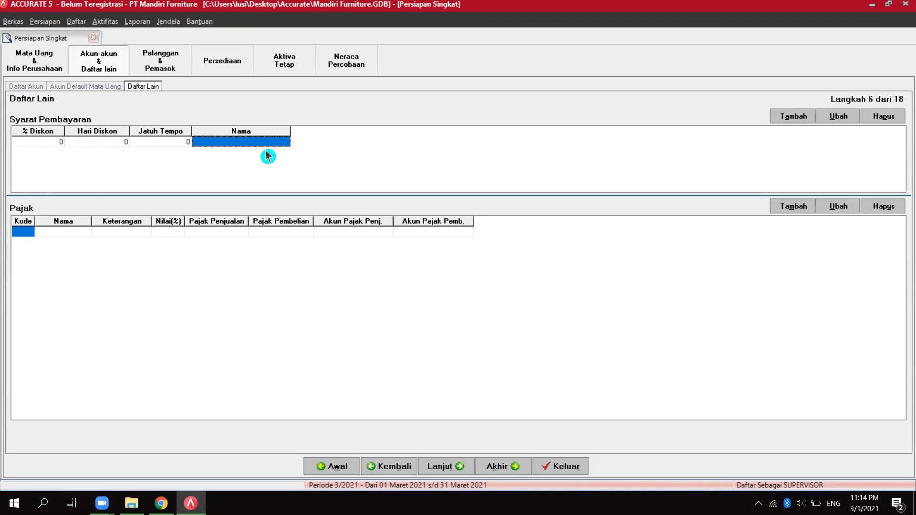
type("C.O.D")
key("Return")
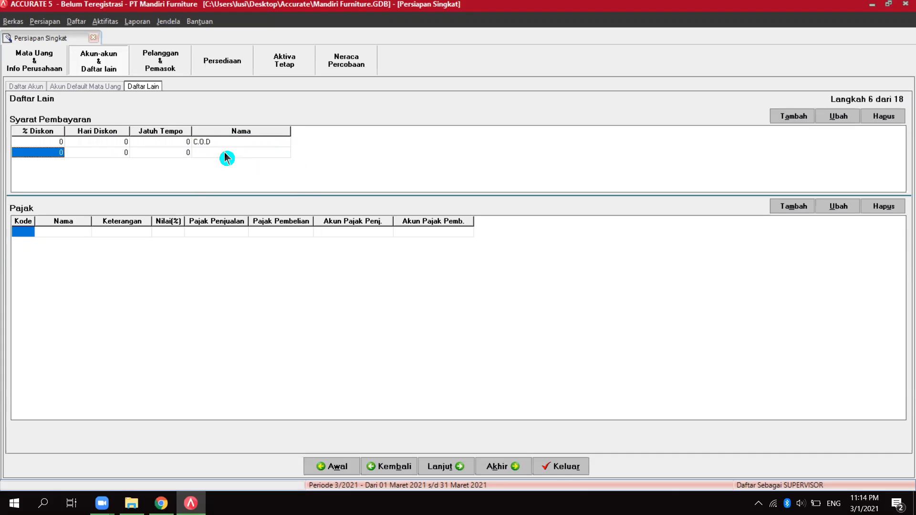
Add a second payment term named Net 30 with a Jatuh Tempo of 30 days and no discount
key("Return")
key("Return")
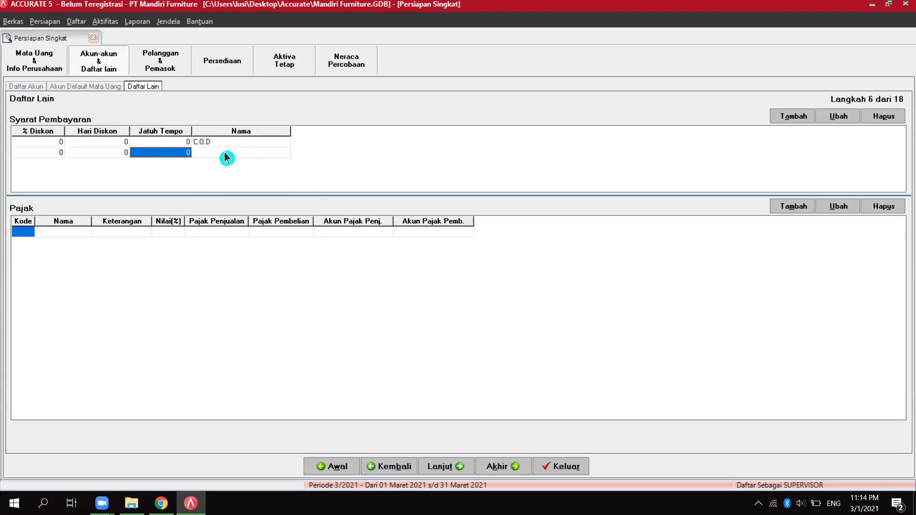
type("30")
key("Return")
type("Net 30")
key("Return")
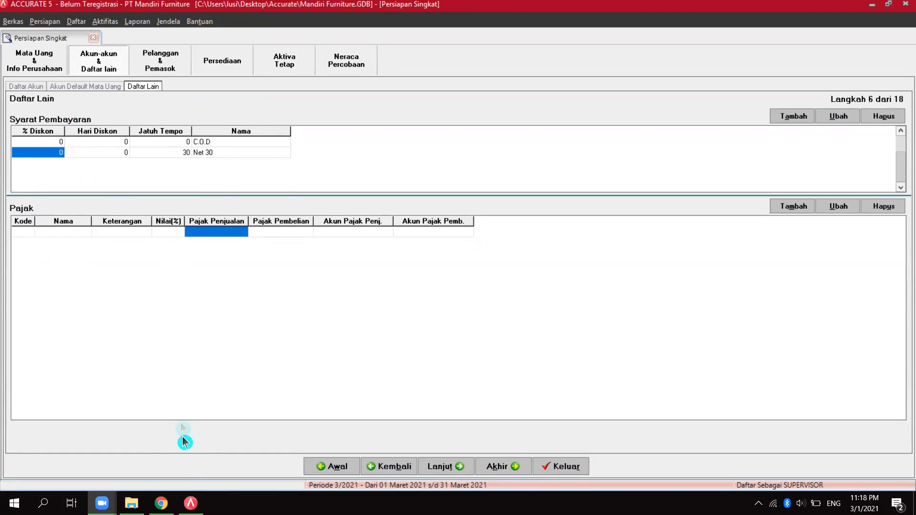
Switch to Materi 1.pdf in Chrome and read the PPN rule for sales and purchase transactions
left_click(162, 503)
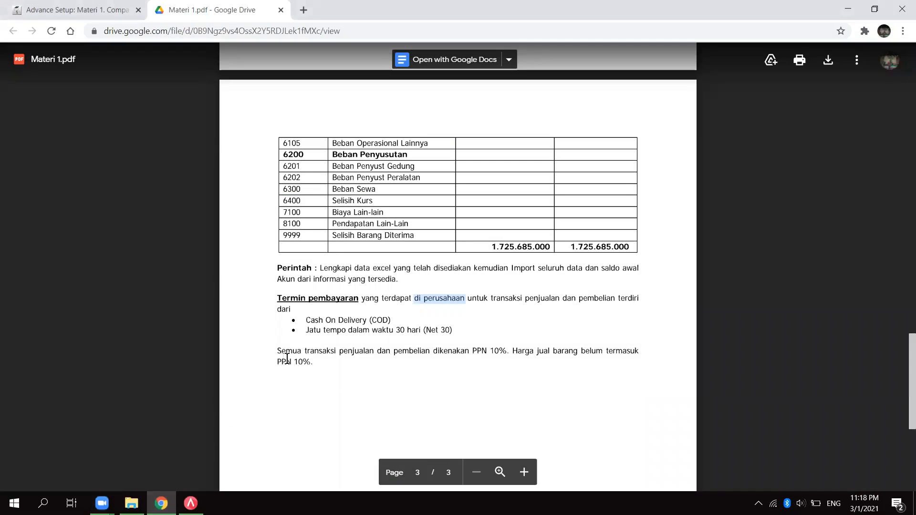
left_click_drag(279, 354, 556, 352)
left_click_drag(288, 361, 264, 406)
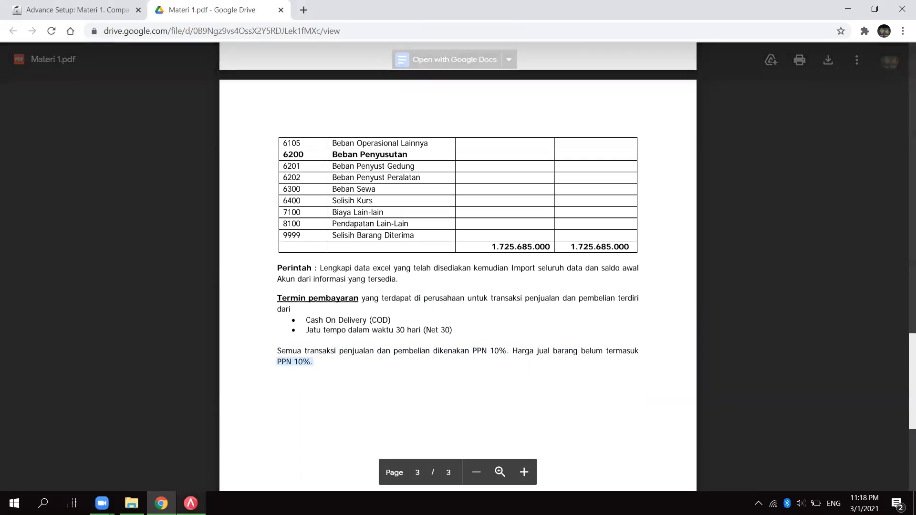
Switch to ACCURATE and enter a tax with code T, name PPN, description PPN 10% and a rate of 10
left_click(191, 504)
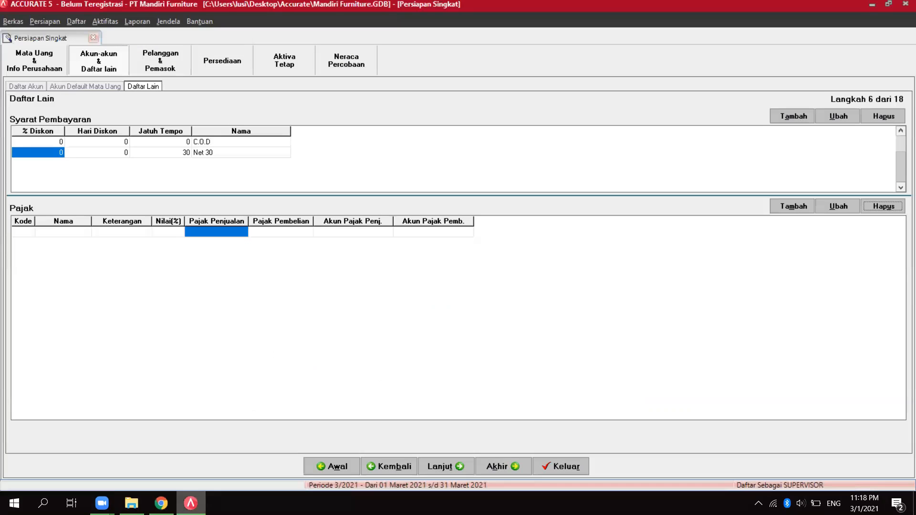
left_click(26, 234)
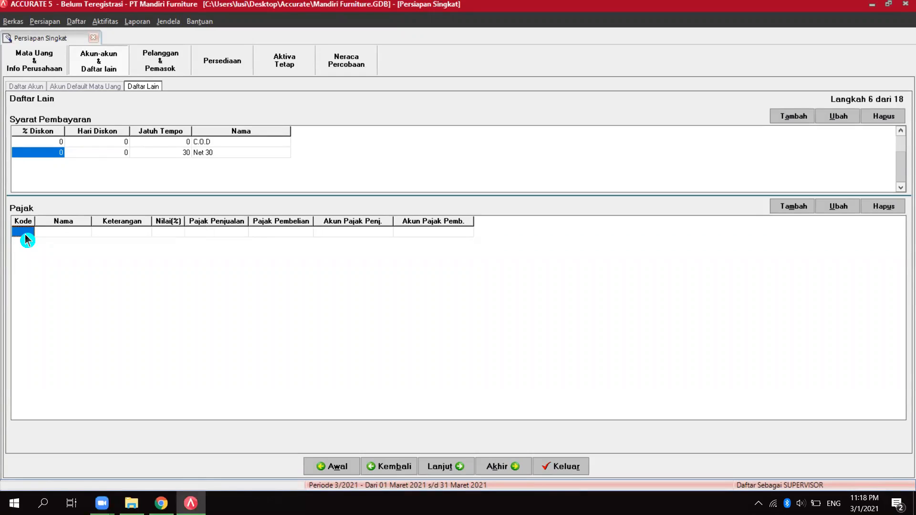
type("T")
key("Tab")
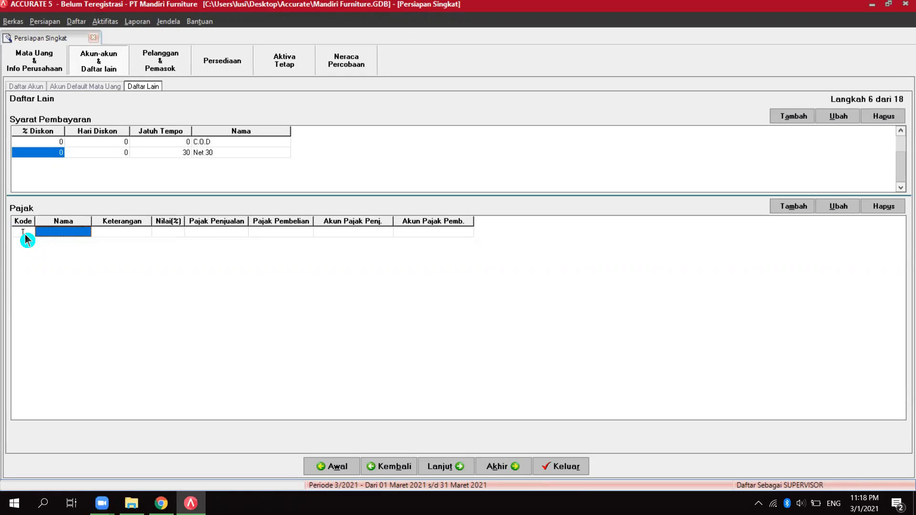
type("PPN")
key("Tab")
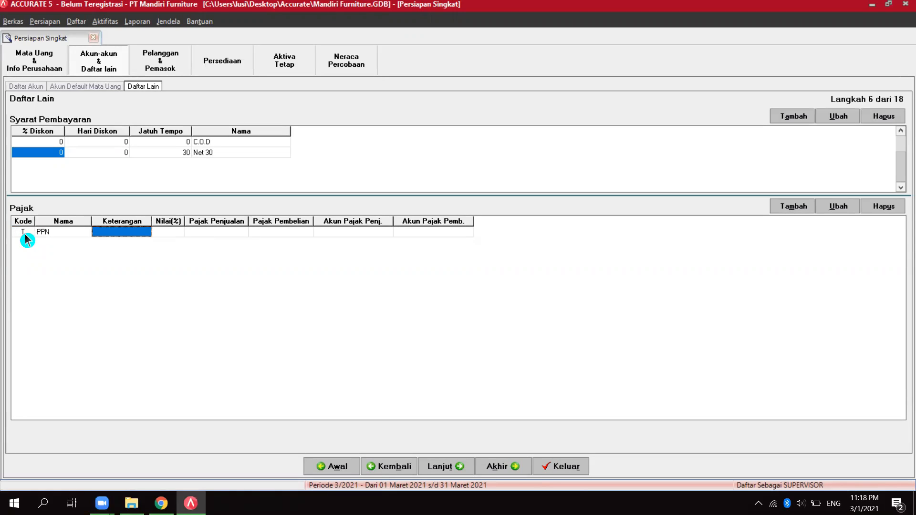
type("PPN 1")
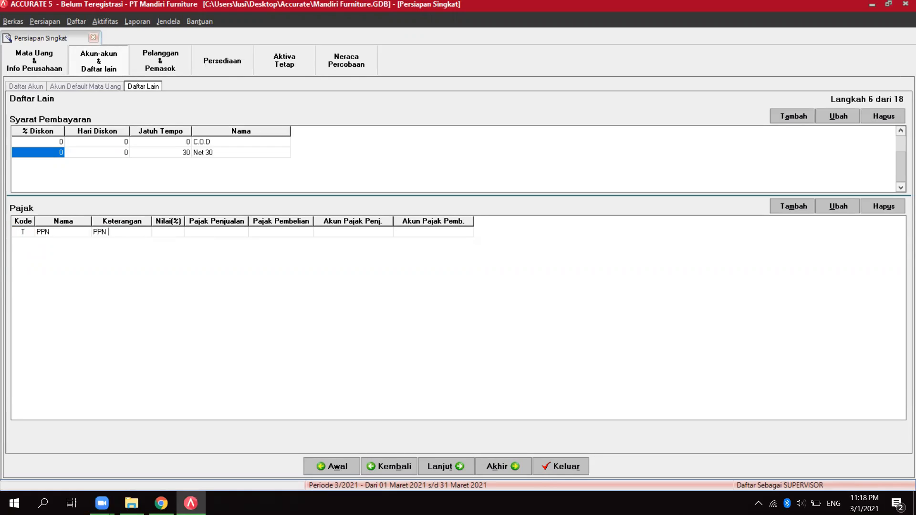
type("0%")
key("Tab")
type("10")
key("Tab")
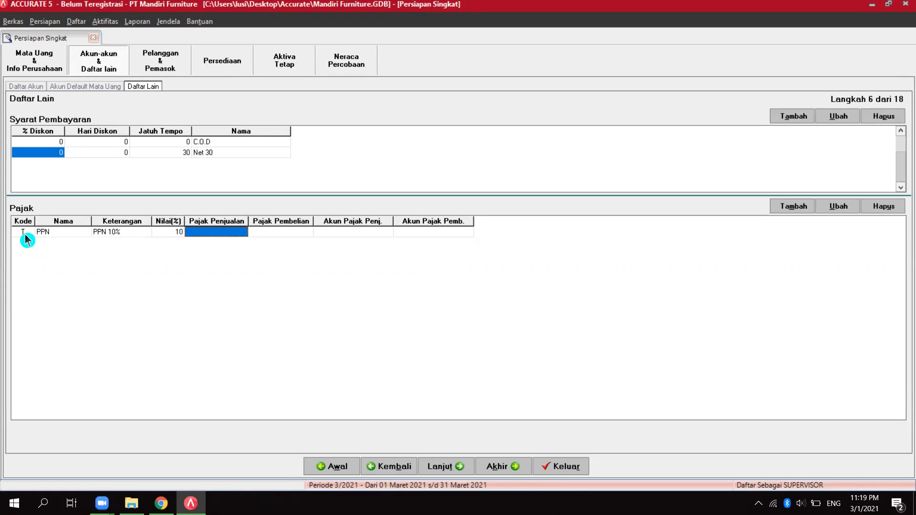
Assign account 2202 PPN Keluaran as the Pajak Penjualan account of the PPN tax
left_click(231, 234)
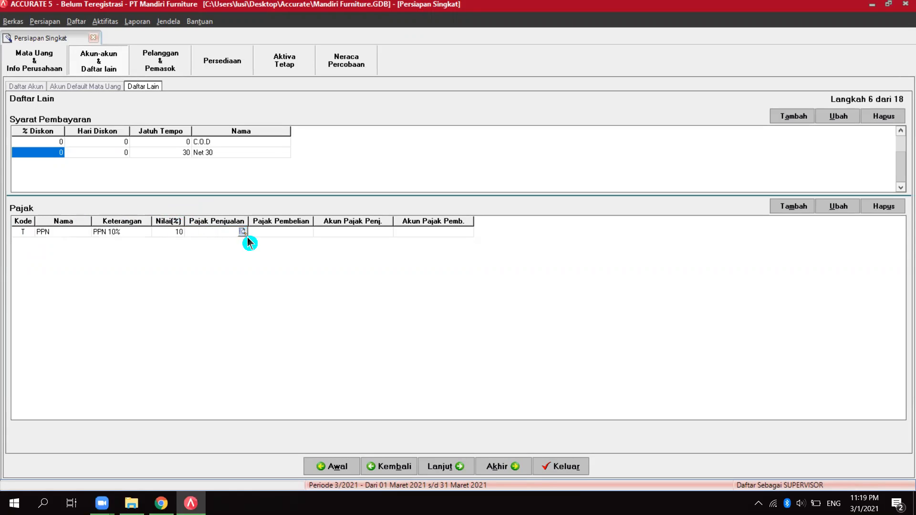
left_click(243, 235)
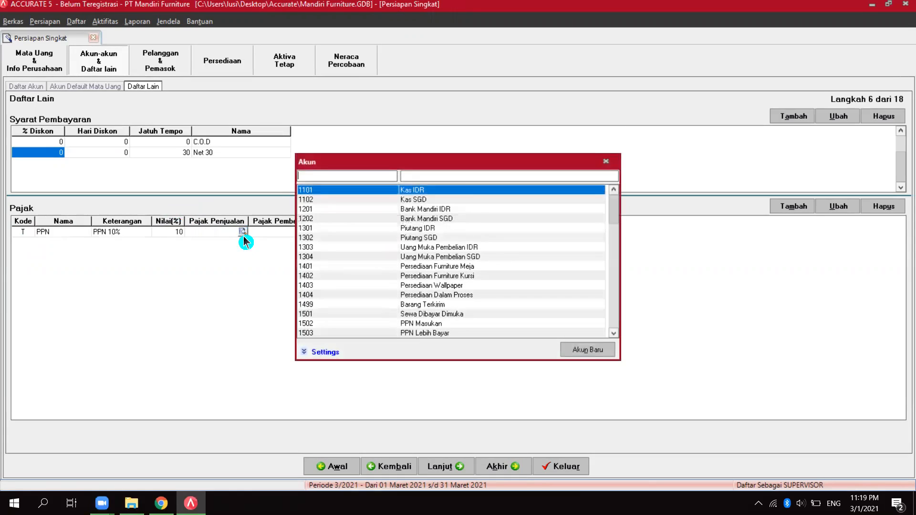
type("ppn")
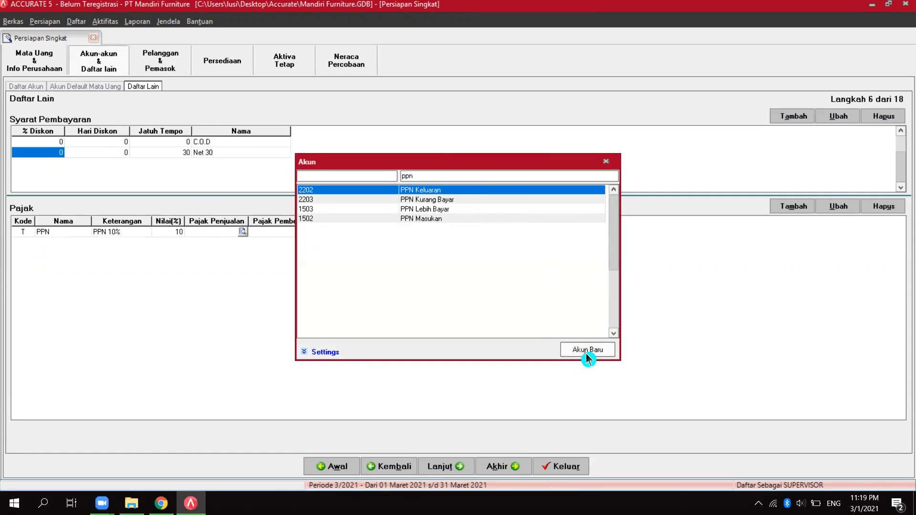
double_click(436, 190)
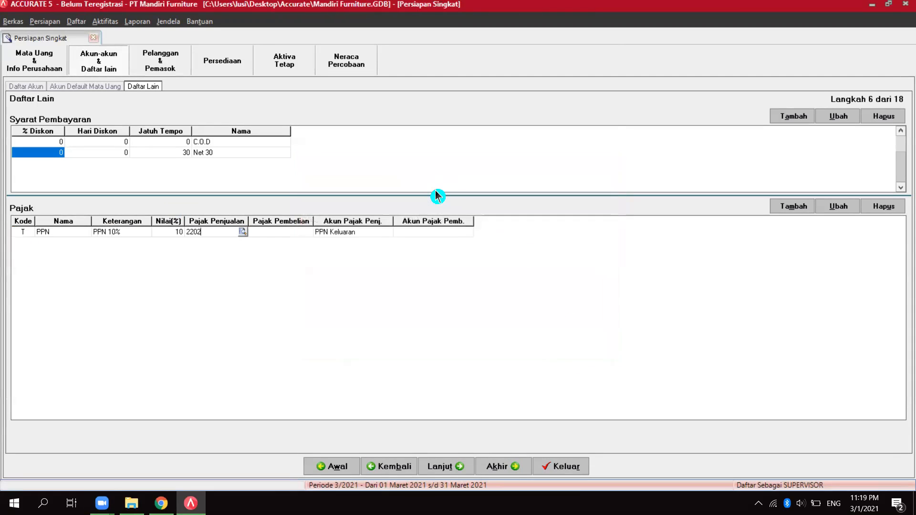
Assign account 1502 PPN Masukan as the Pajak Pembelian account of the PPN tax
left_click(290, 233)
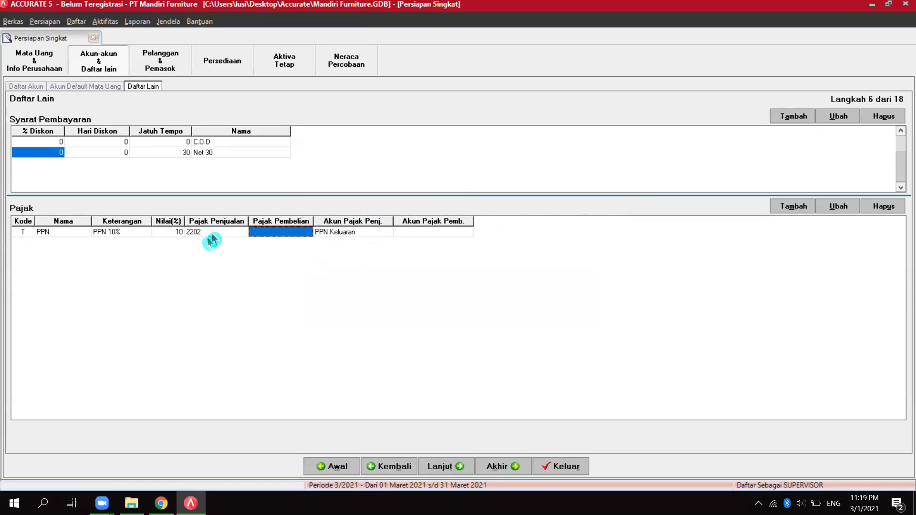
left_click(304, 232)
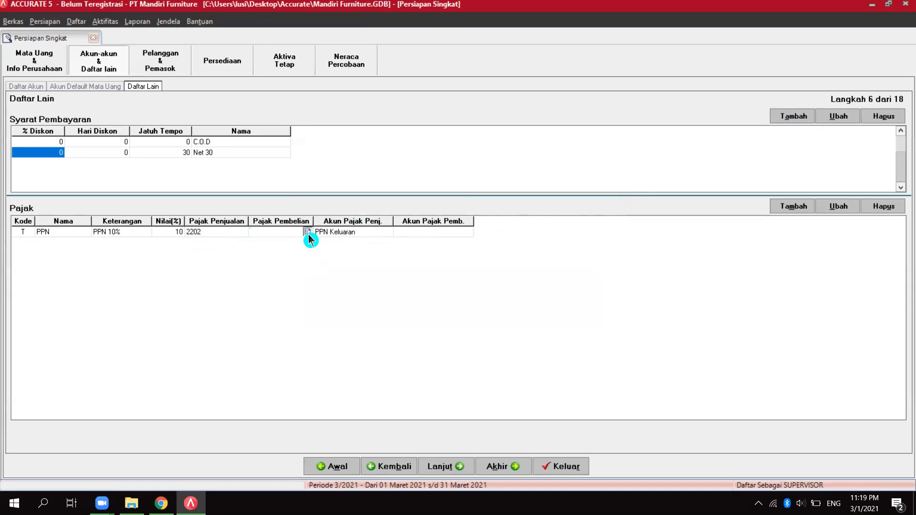
left_click(307, 232)
left_click(463, 174)
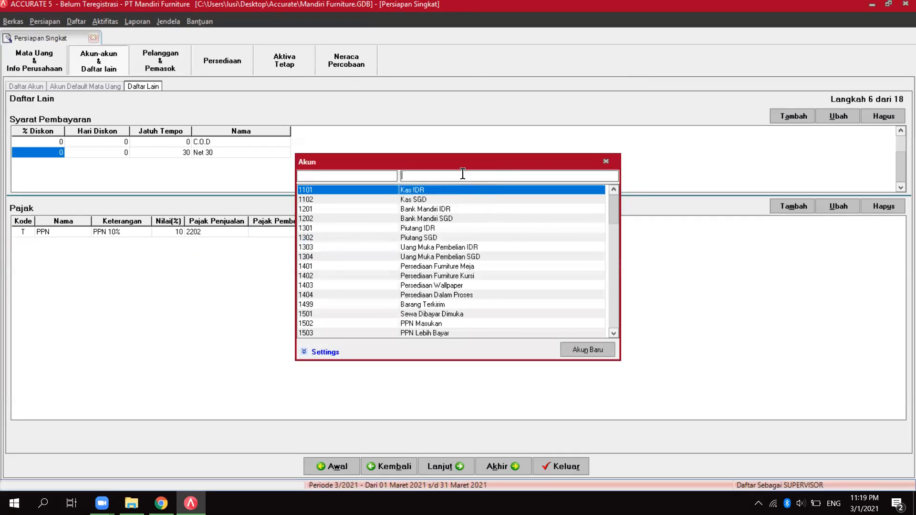
type("ppn")
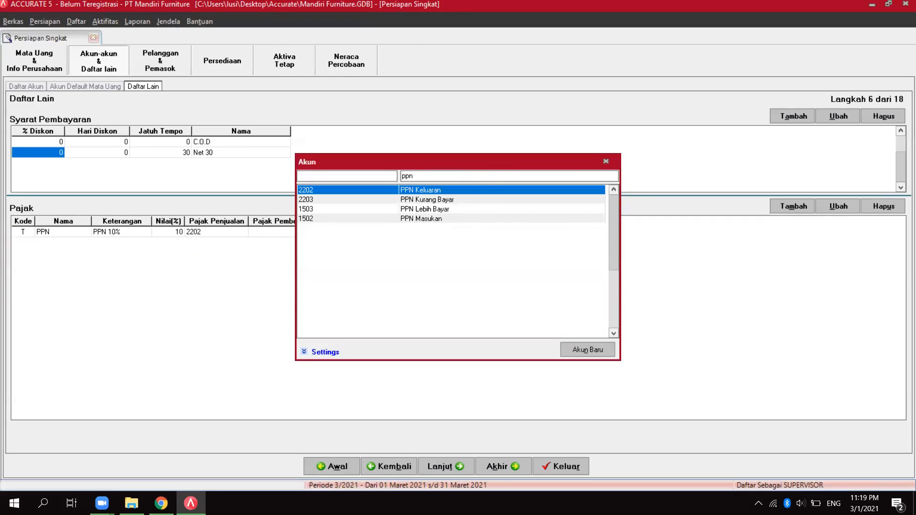
double_click(414, 220)
left_click(336, 244)
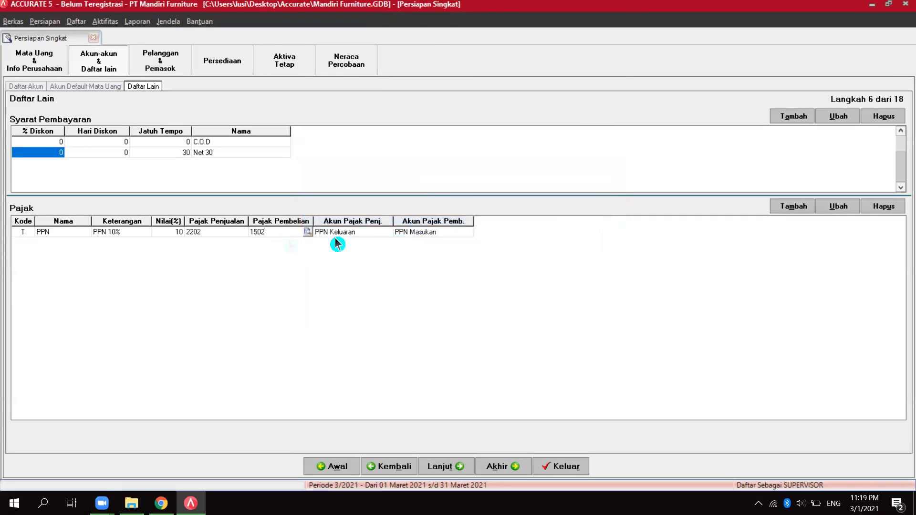
left_click(434, 234)
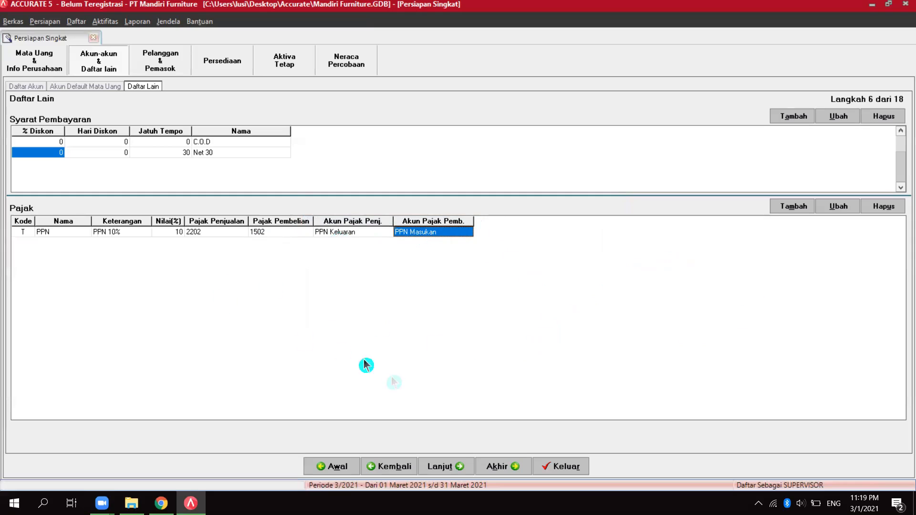
Advance the quick setup to Pelanggan & Pemasok, exit it saving the data, and quit ACCURATE
left_click(460, 471)
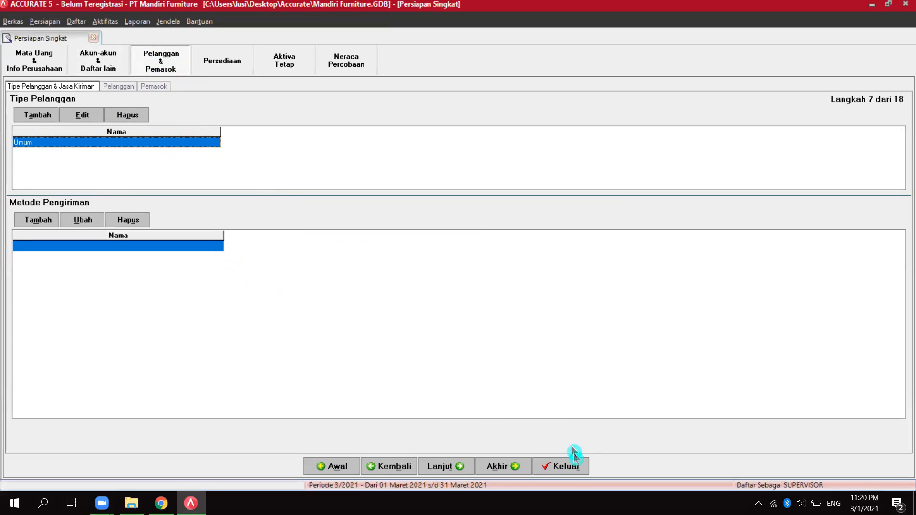
left_click(573, 470)
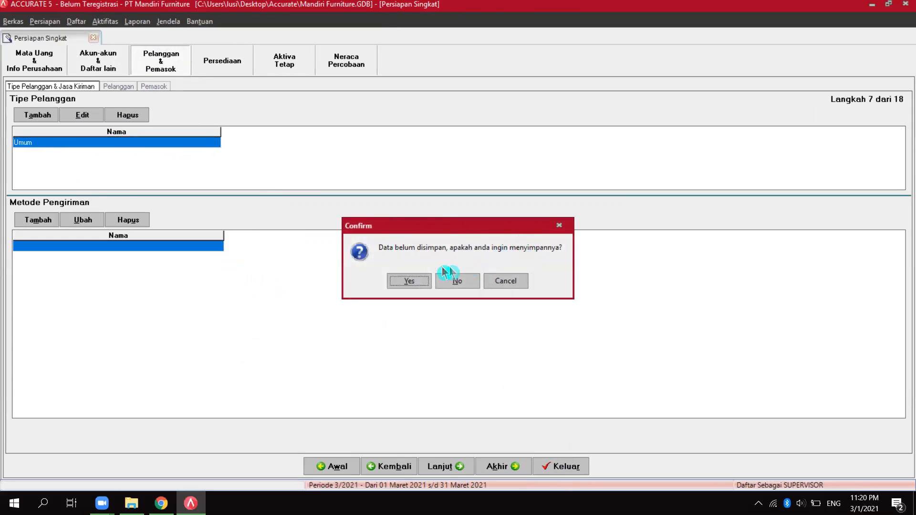
left_click(419, 283)
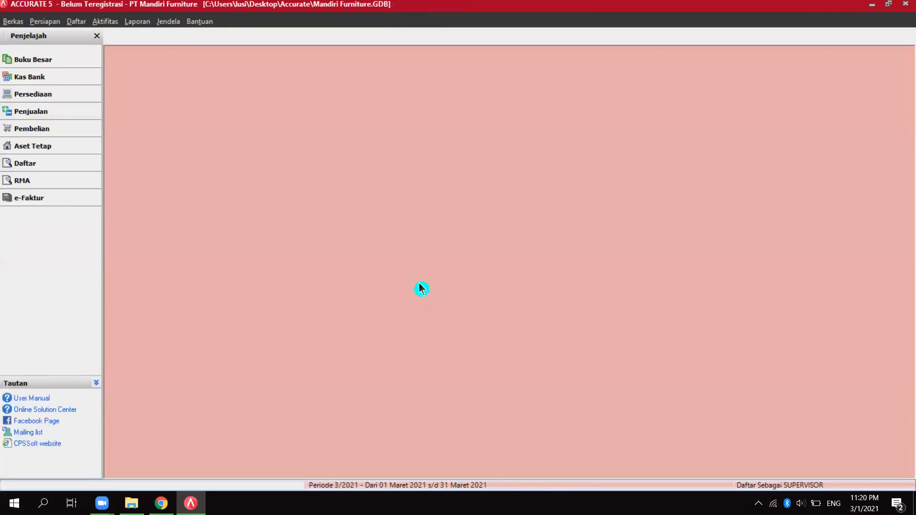
left_click(13, 21)
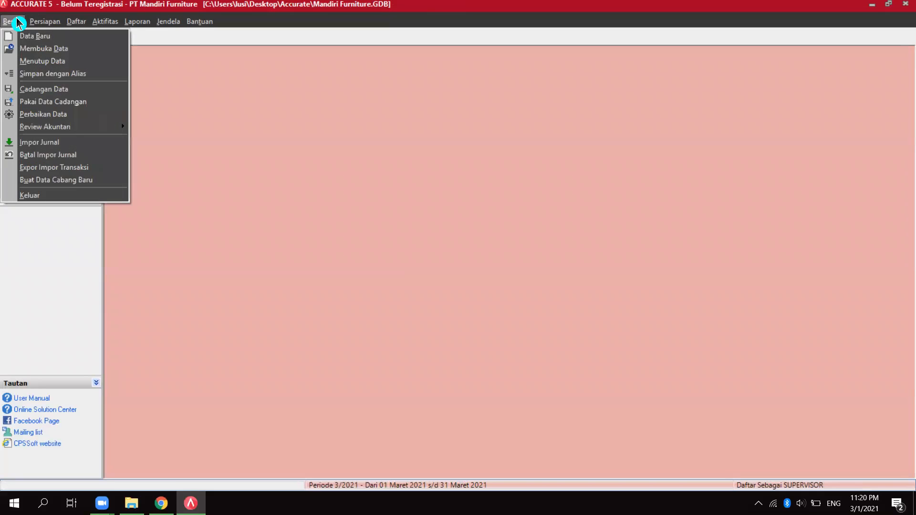
left_click(71, 197)
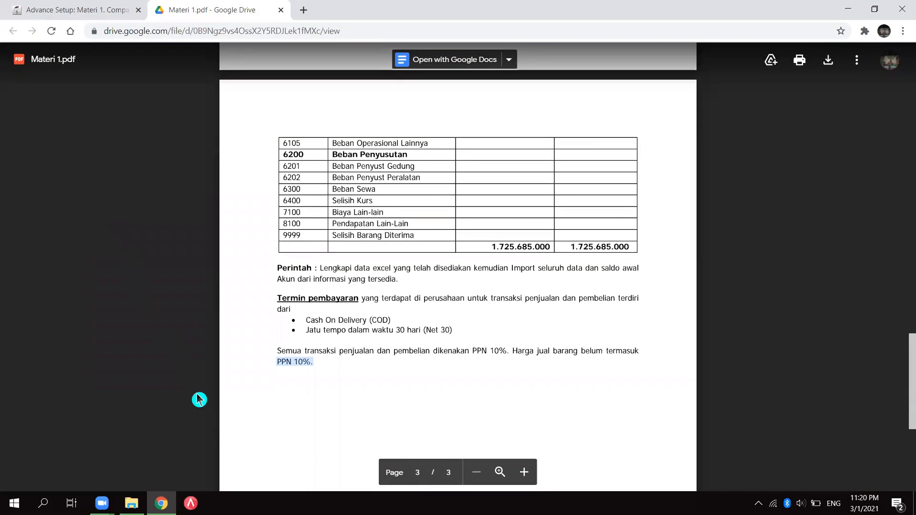